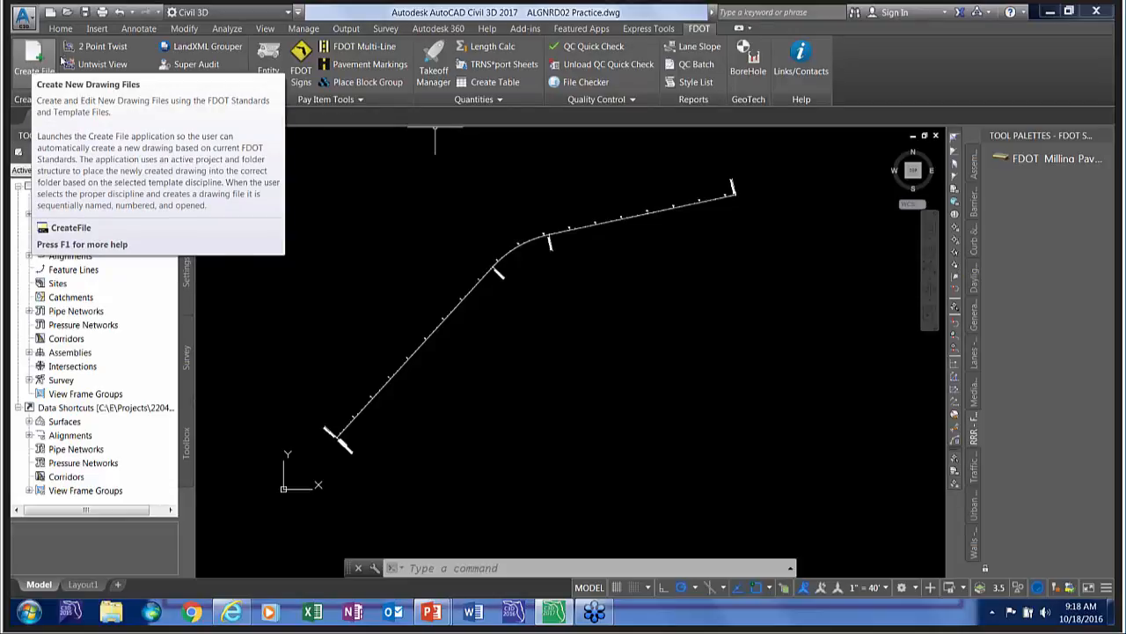
# View the help for the Create File command and its Quick Clips web page, and return to the drawing.
pyautogui.click(31, 57)
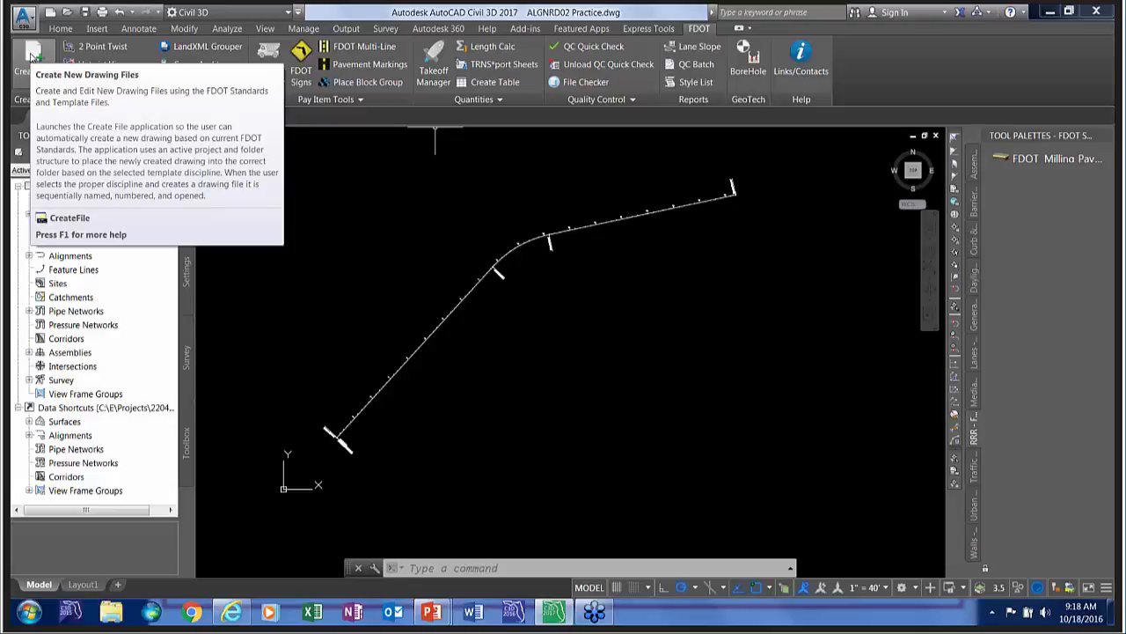
pyautogui.press('F1')
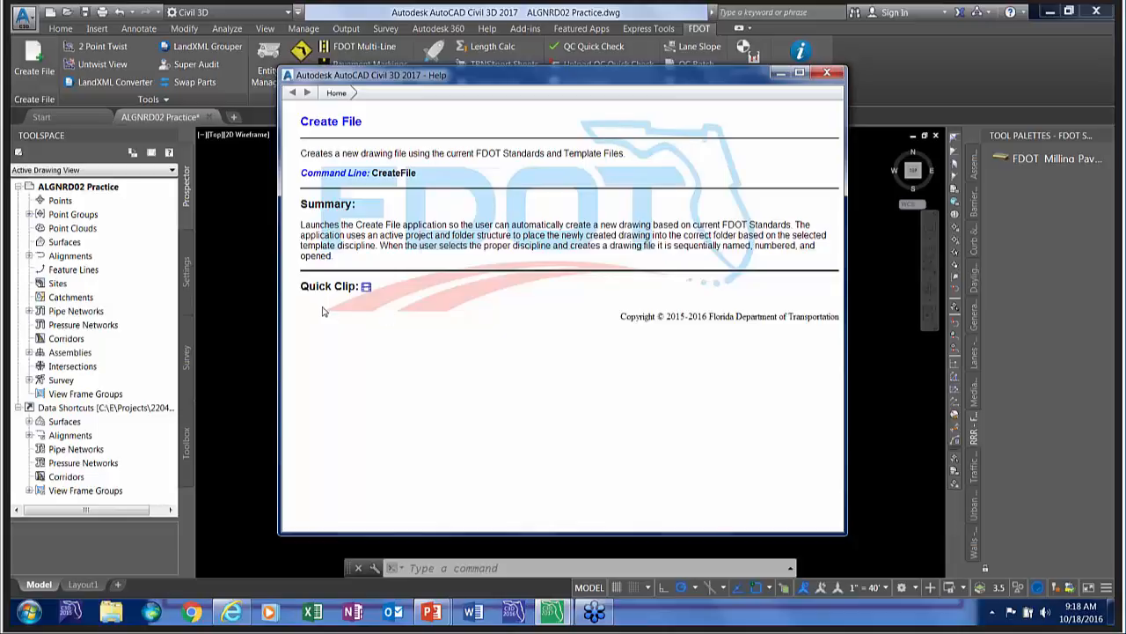
pyautogui.click(366, 288)
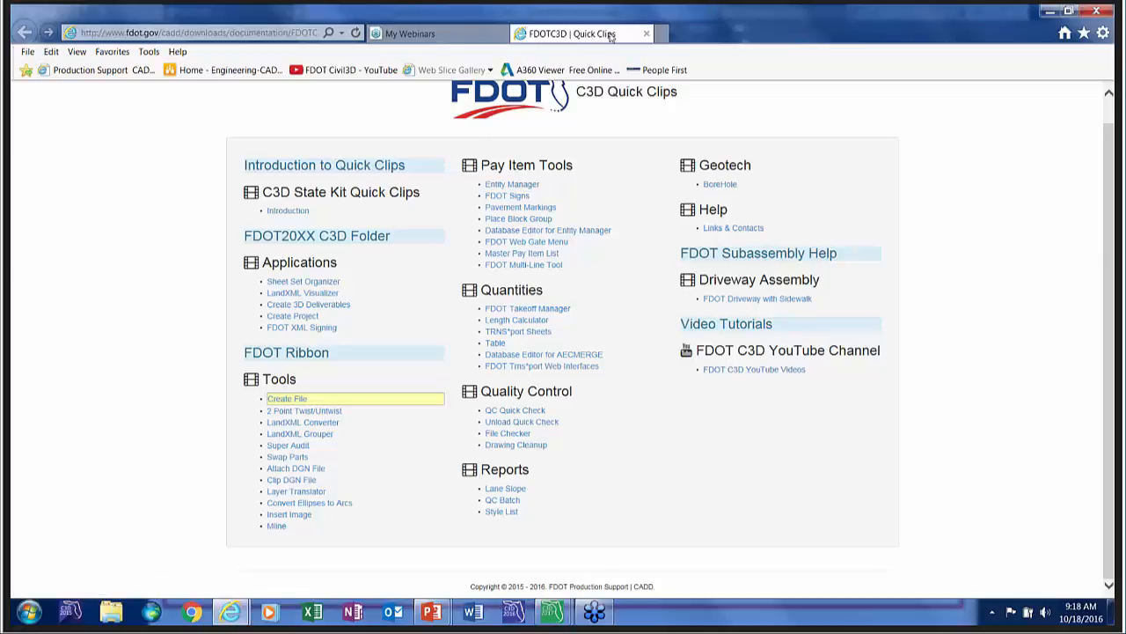
pyautogui.click(1050, 12)
pyautogui.click(834, 75)
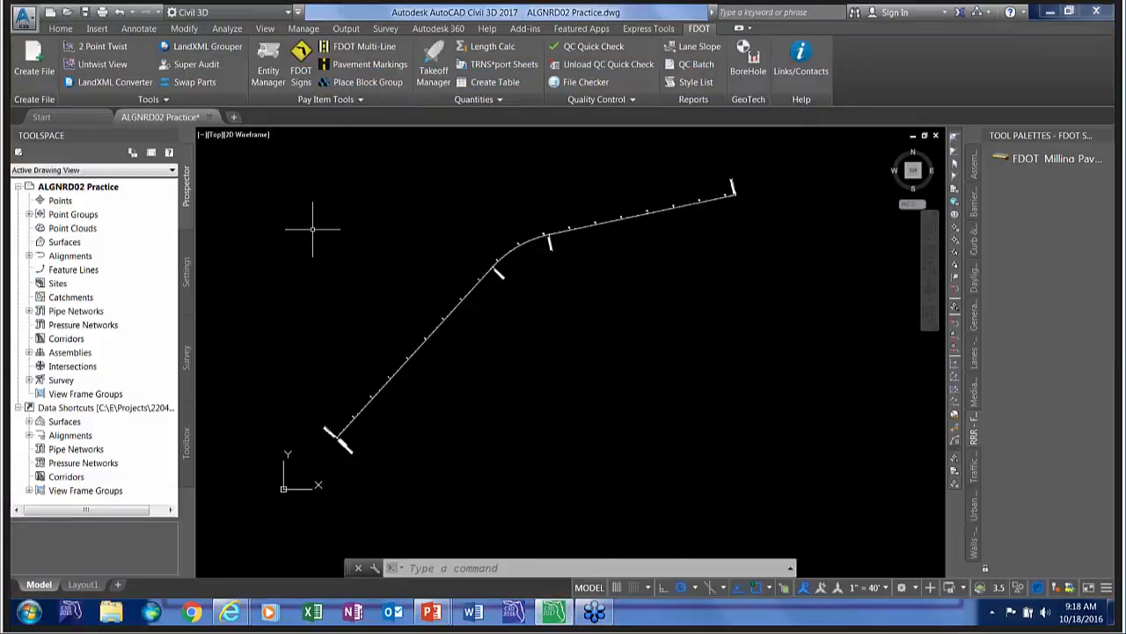
# Read the help topic for the Corridor command and close the help window.
pyautogui.click(61, 28)
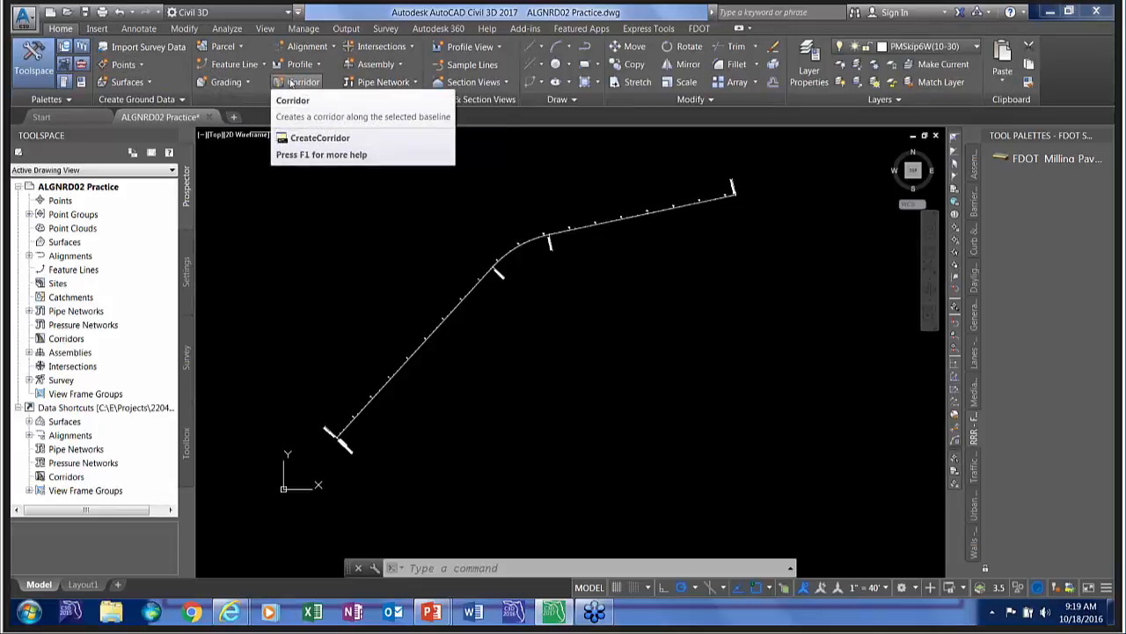
pyautogui.press('F1')
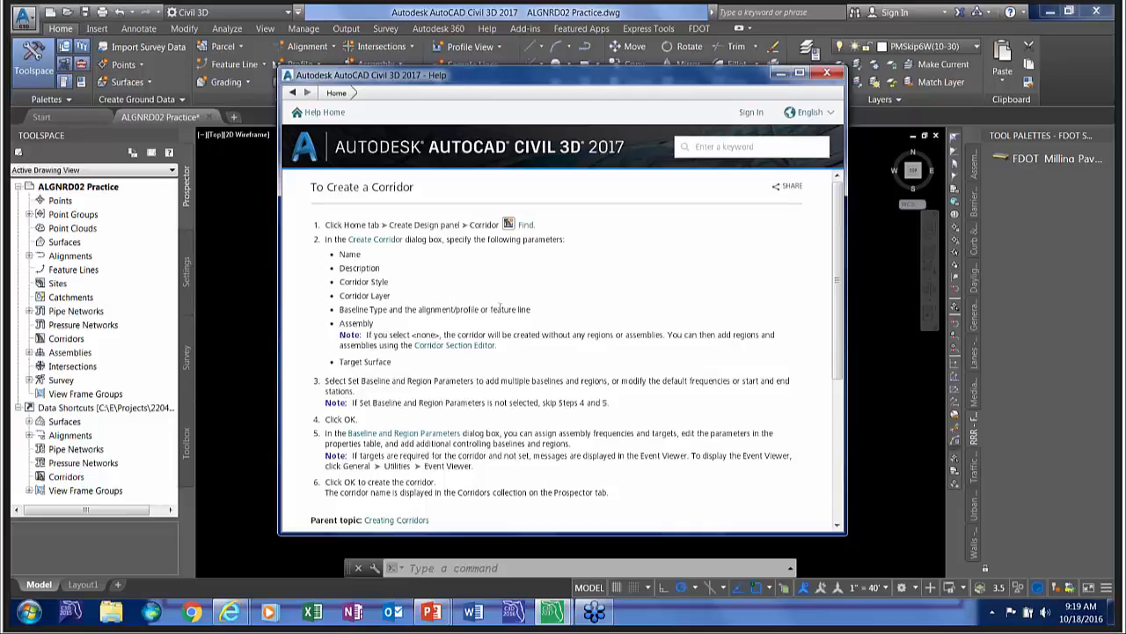
pyautogui.scroll(-2, 554, 291)
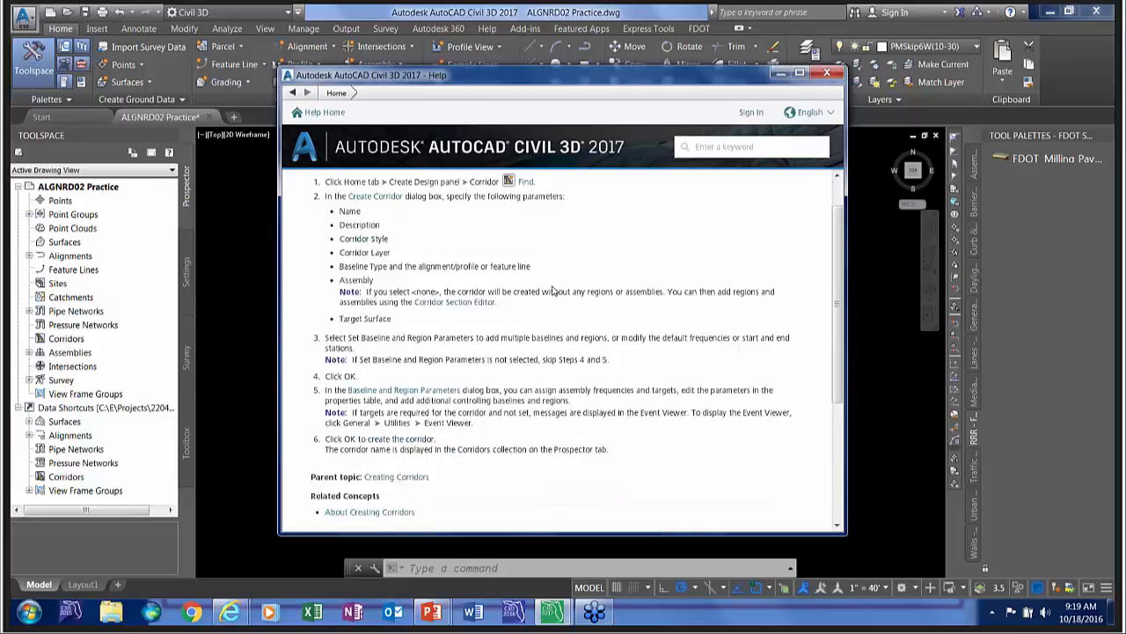
pyautogui.scroll(2, 554, 290)
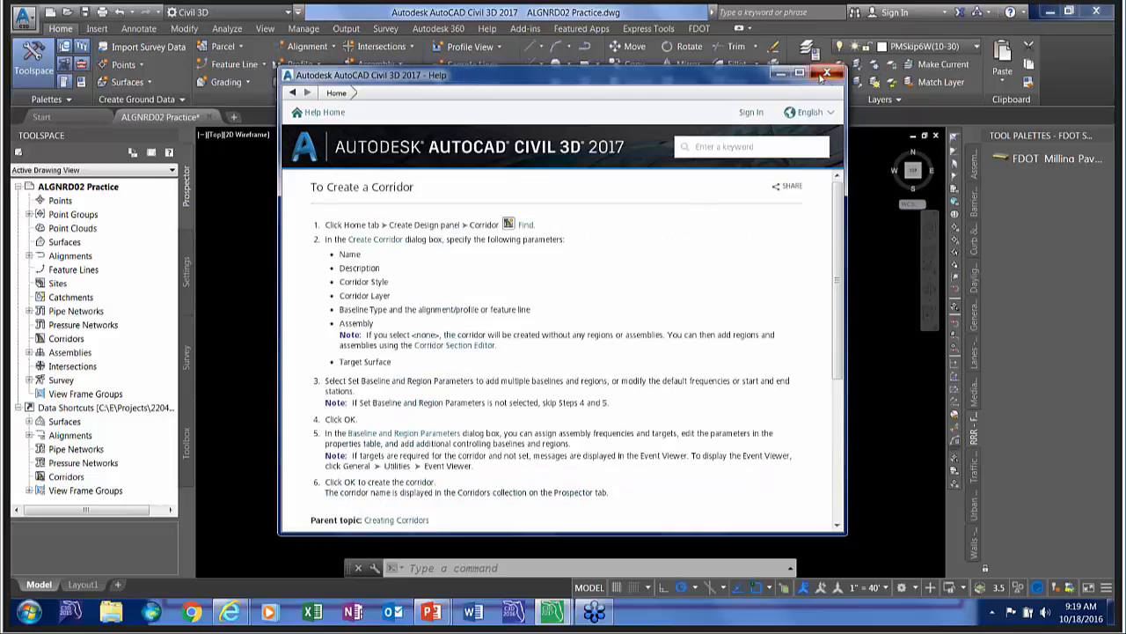
pyautogui.click(827, 73)
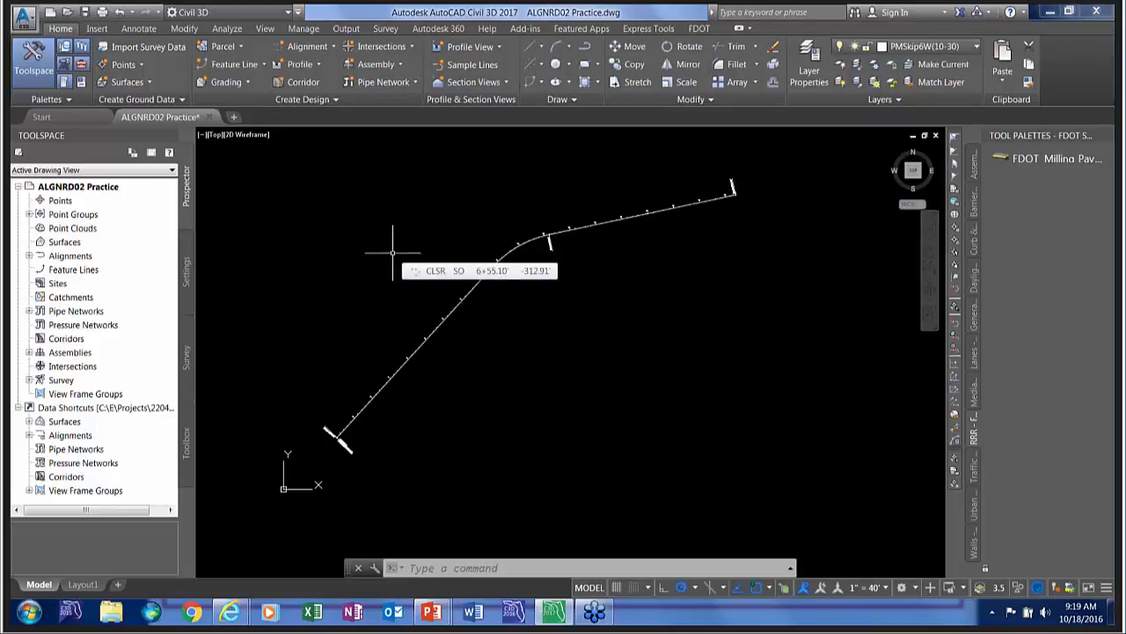
pyautogui.click(699, 29)
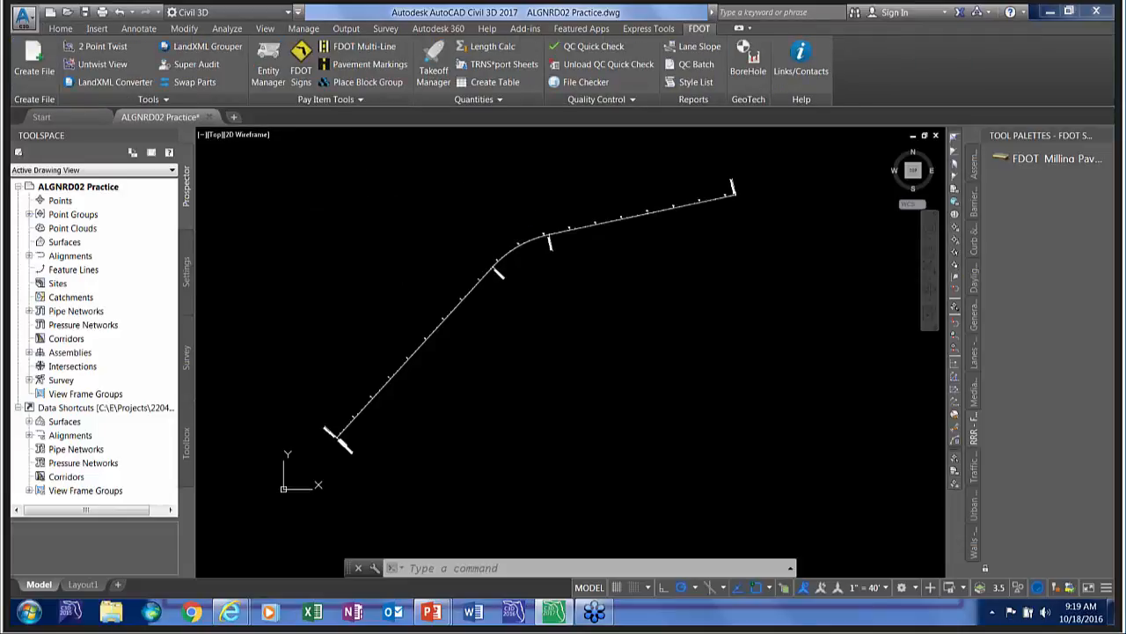
pyautogui.click(33, 58)
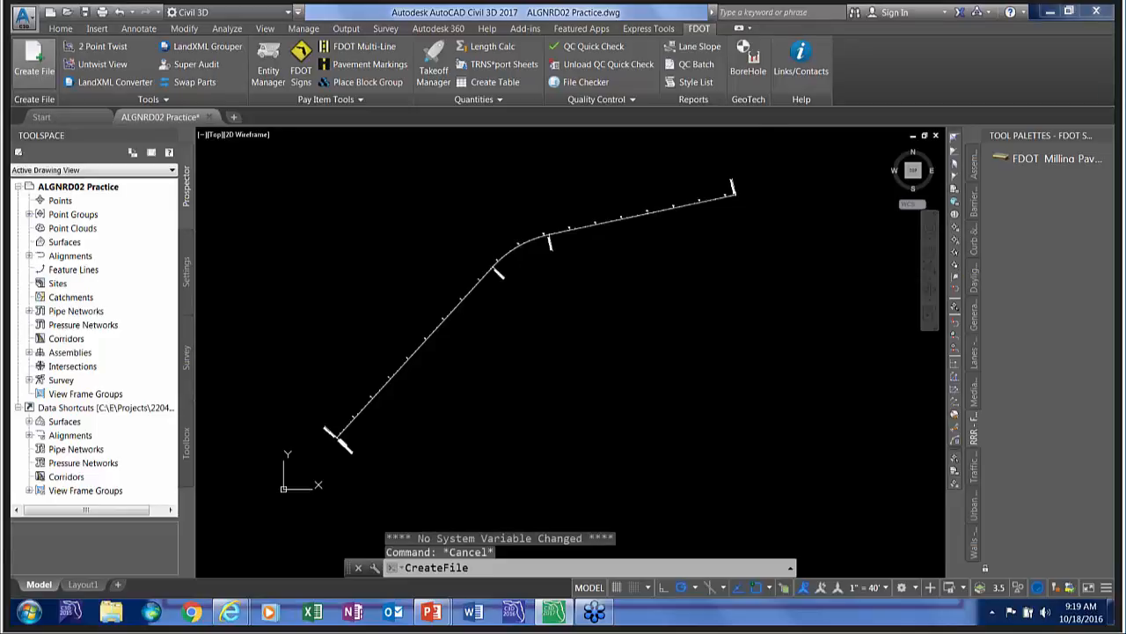
pyautogui.click(715, 479)
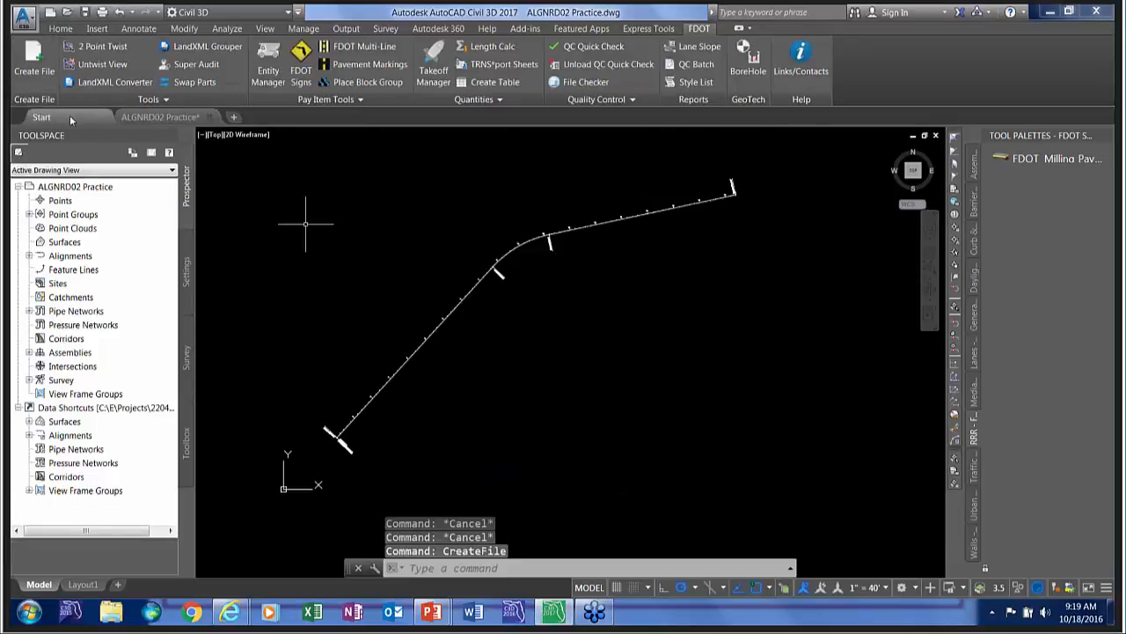
# View the Create File options from a new default drawing, and return to the ALGNRD02 Practice drawing.
pyautogui.click(69, 115)
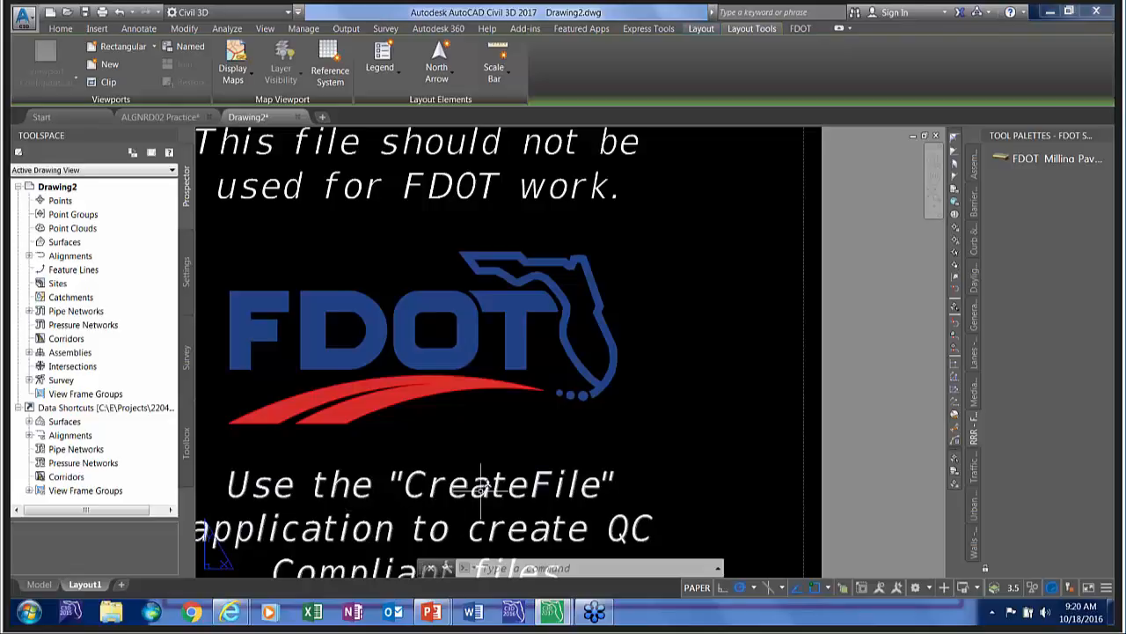
pyautogui.click(801, 28)
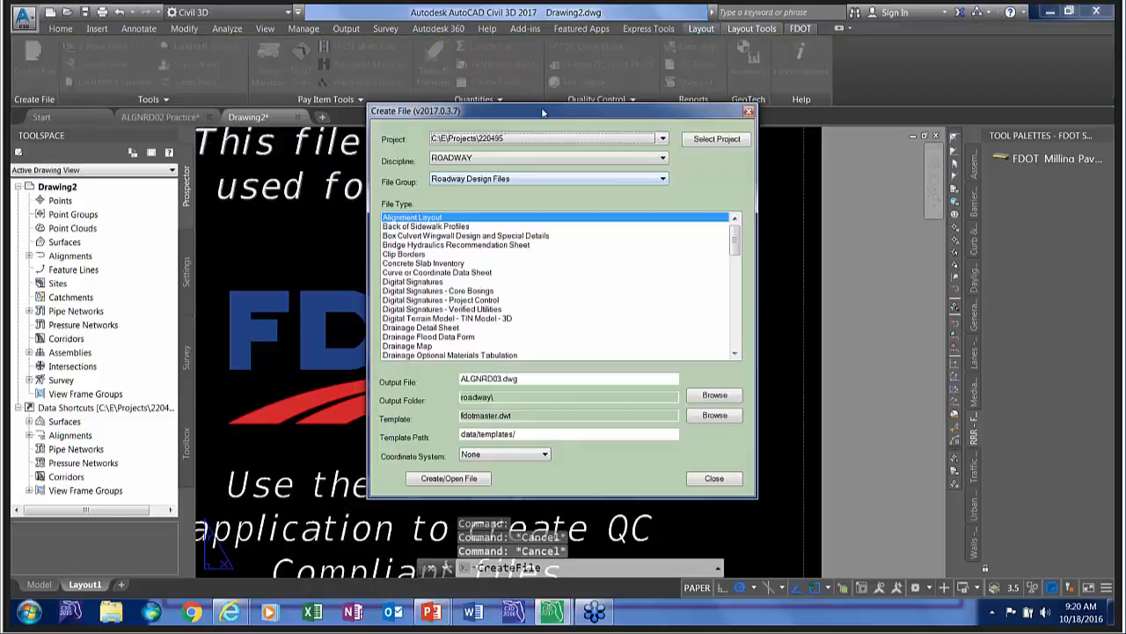
pyautogui.click(33, 68)
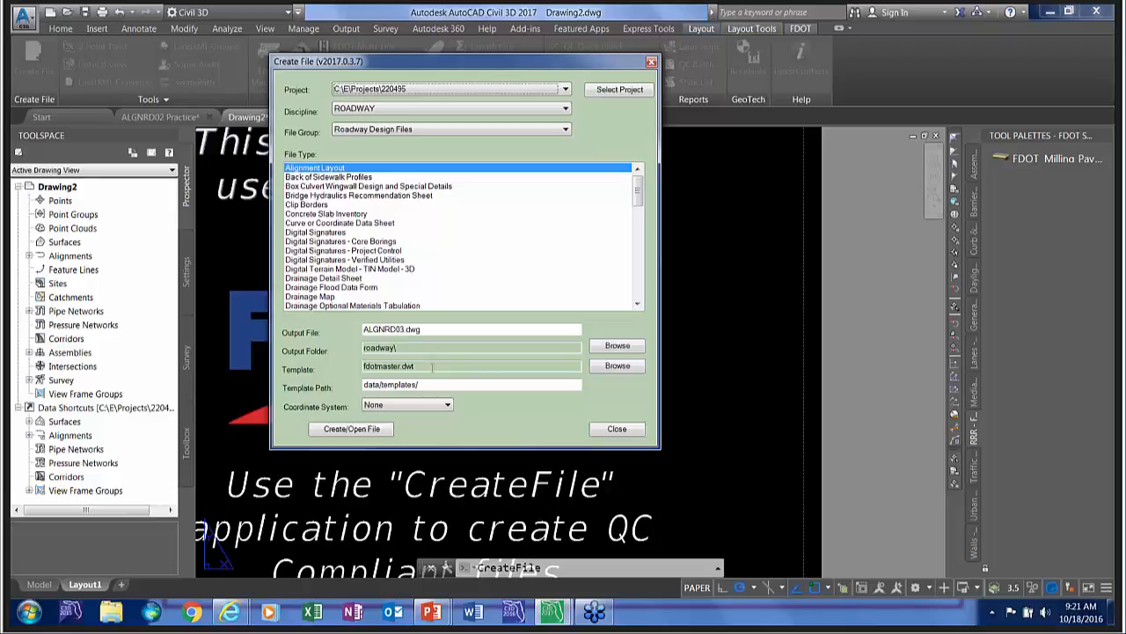
pyautogui.click(617, 429)
pyautogui.click(160, 116)
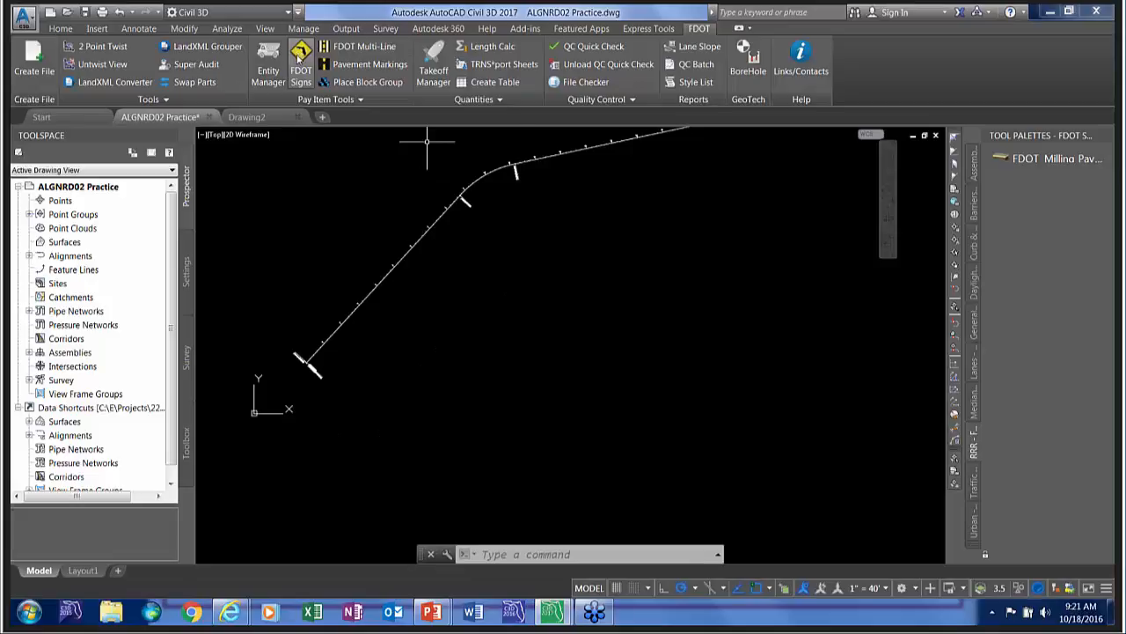
# Start the FDOT Signs tool and move its window clear of the alignment.
pyautogui.click(299, 58)
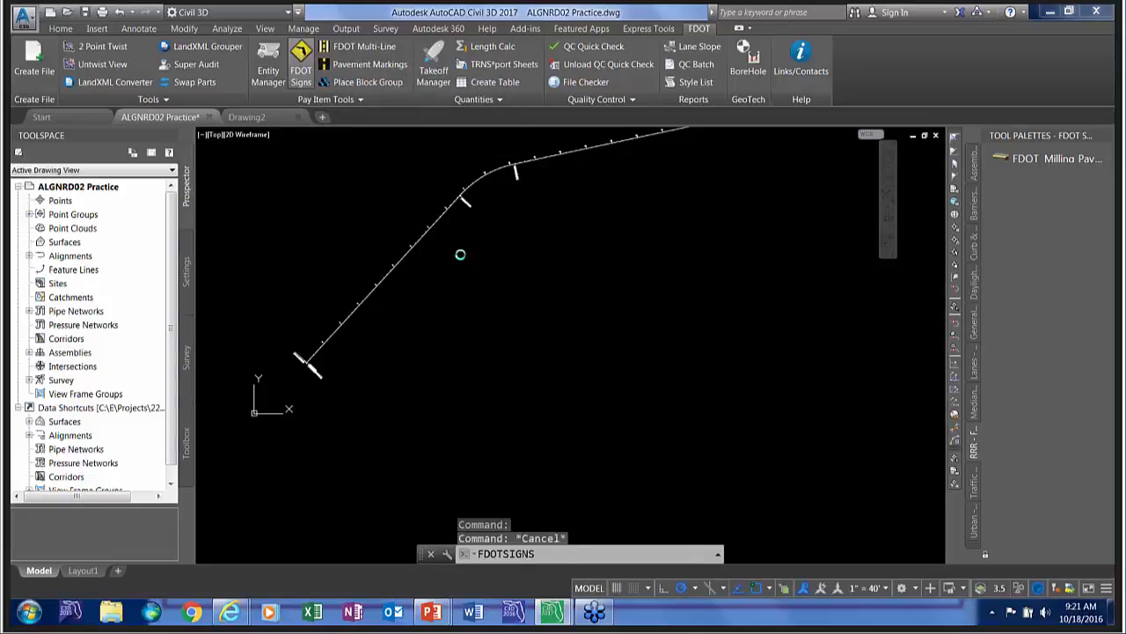
pyautogui.press('Return')
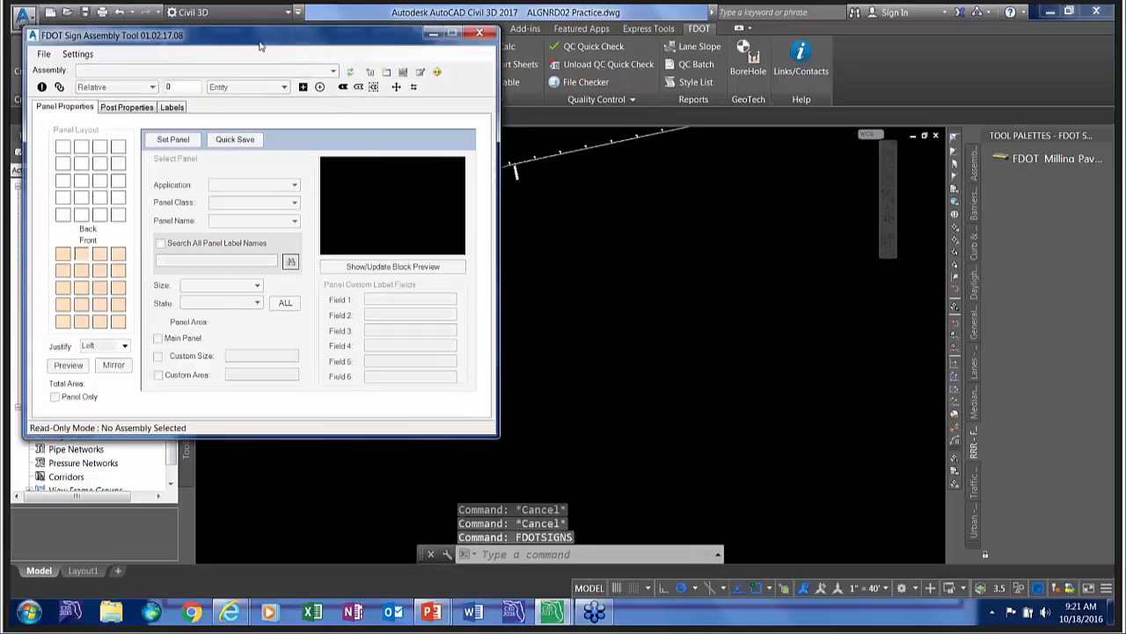
pyautogui.moveTo(261, 41); pyautogui.dragTo(679, 88)
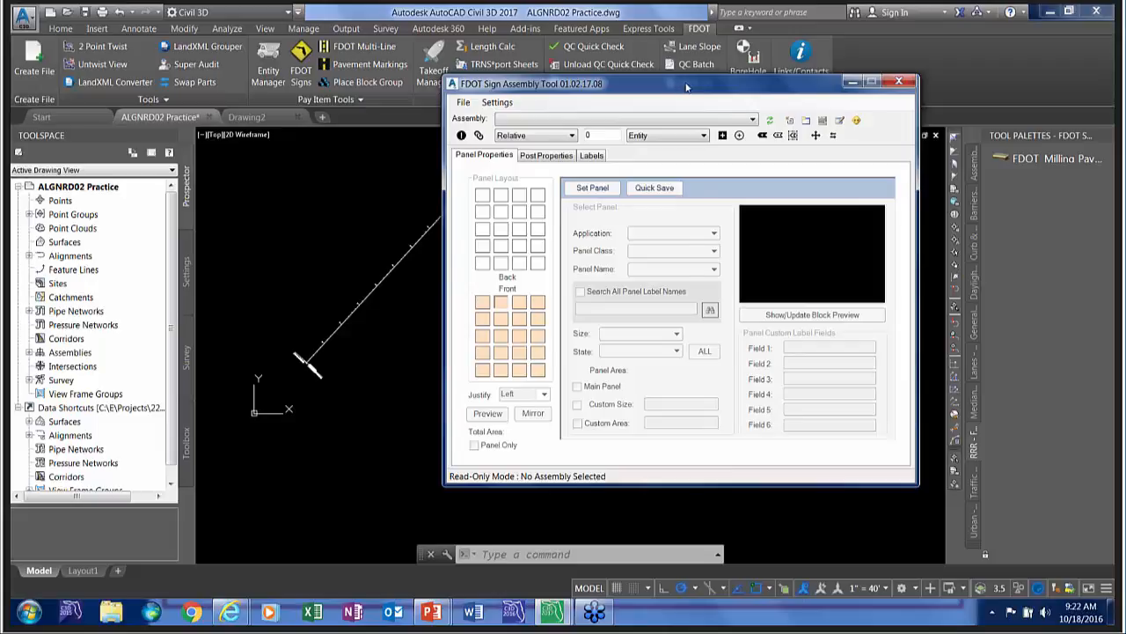
pyautogui.moveTo(683, 87); pyautogui.dragTo(825, 77)
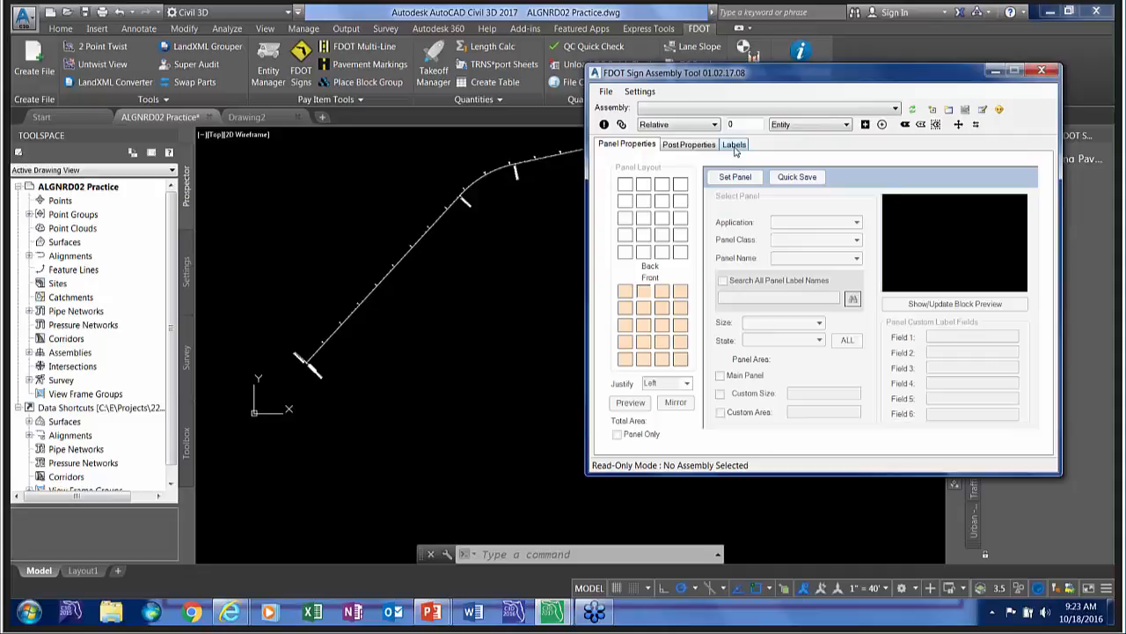
# Set the sign tool's label decimal places to 0 in the user preferences, keep assembly sorting by Name, and save the preferences.
pyautogui.click(641, 91)
pyautogui.click(670, 116)
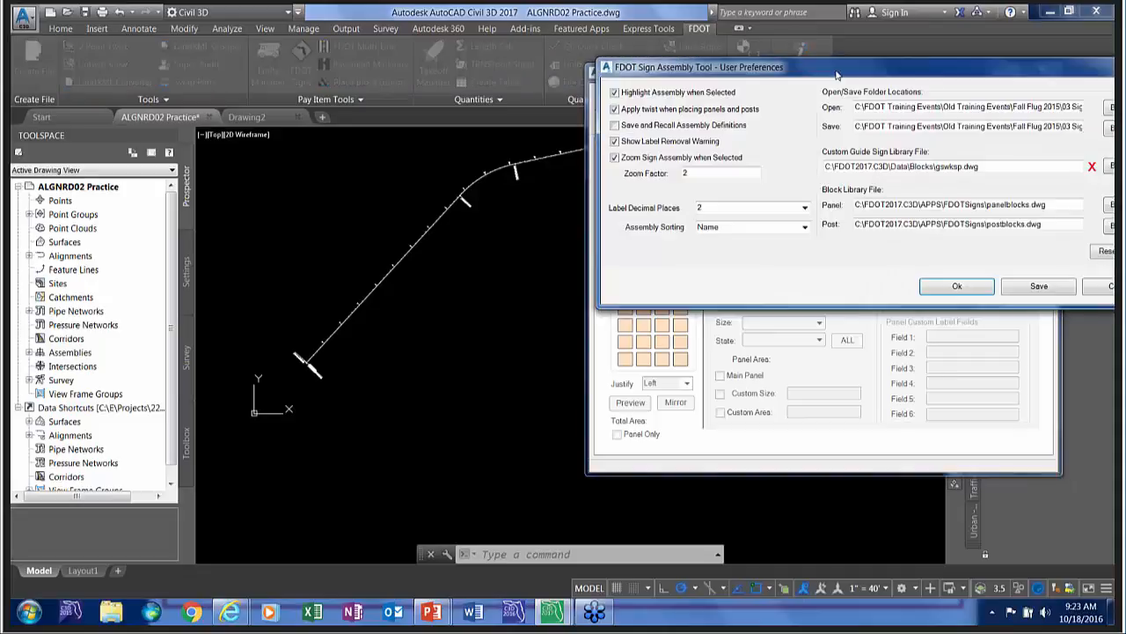
pyautogui.moveTo(836, 75); pyautogui.dragTo(591, 152)
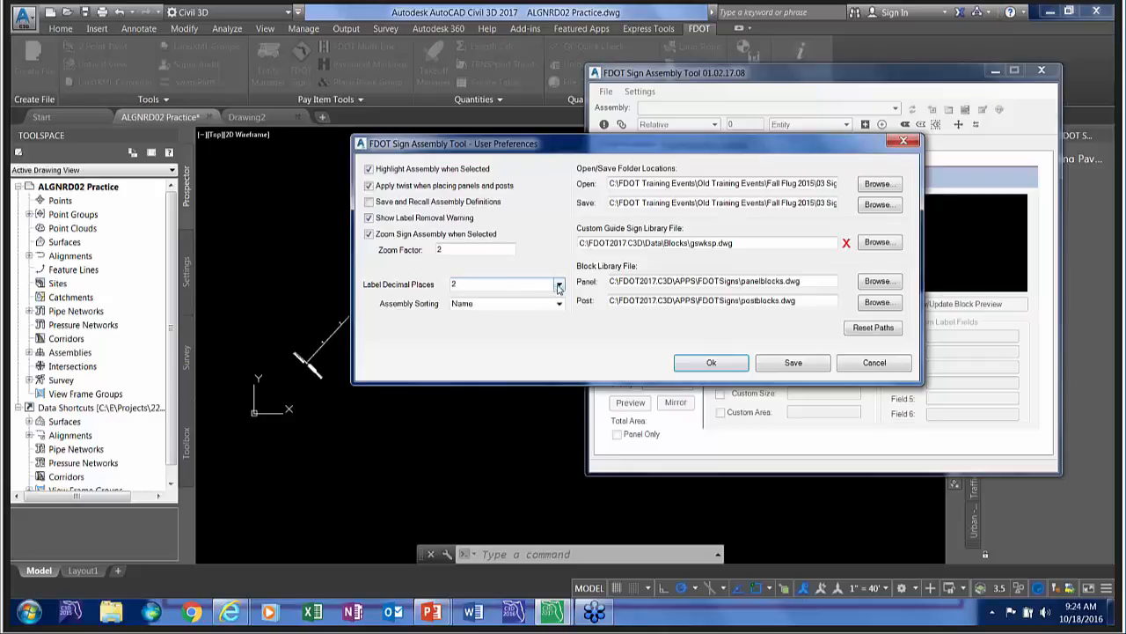
pyautogui.click(558, 286)
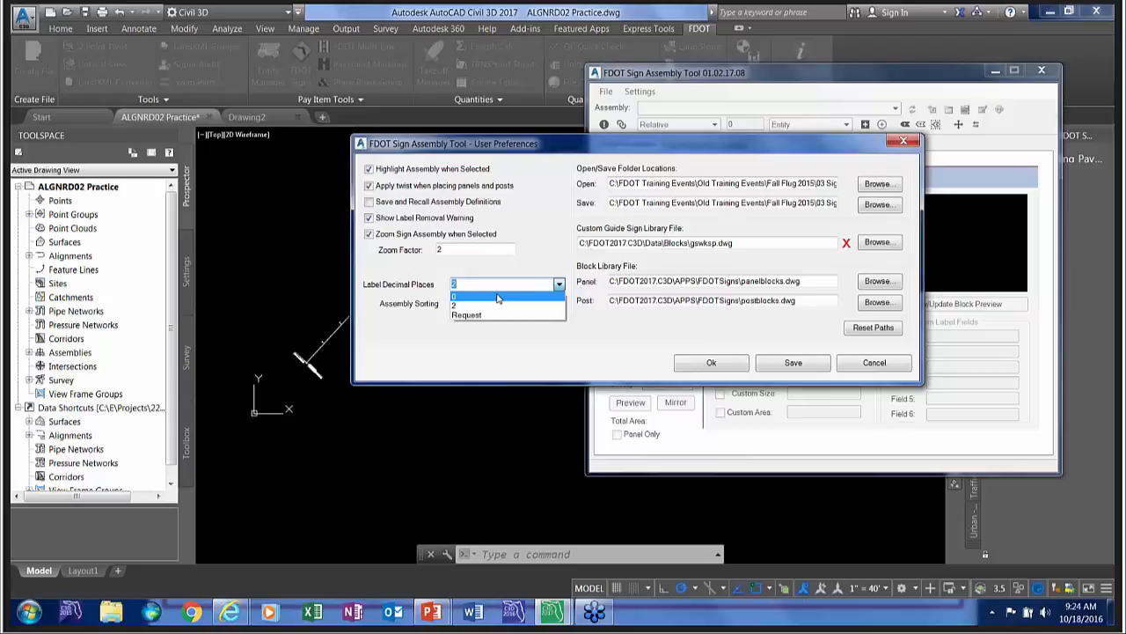
pyautogui.click(497, 297)
pyautogui.click(499, 304)
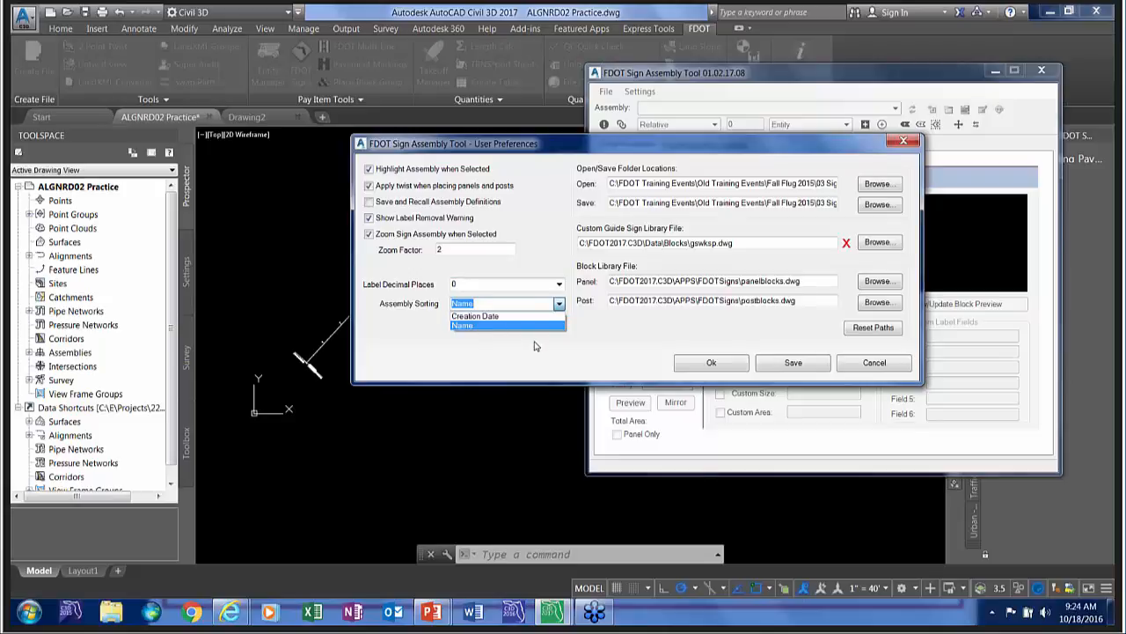
pyautogui.click(789, 364)
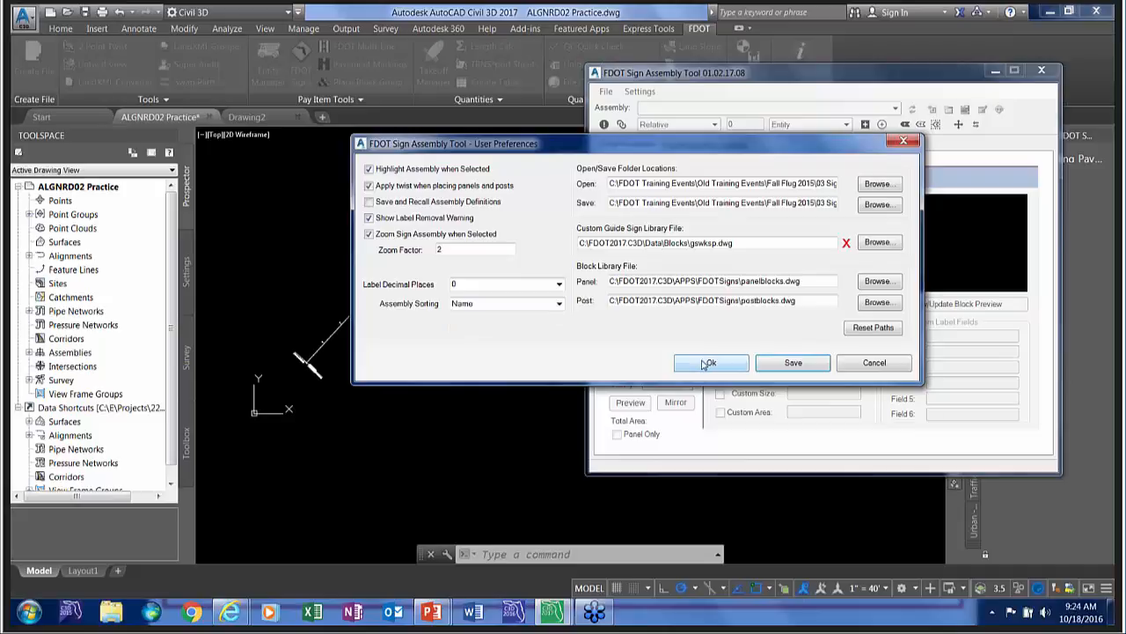
pyautogui.click(708, 364)
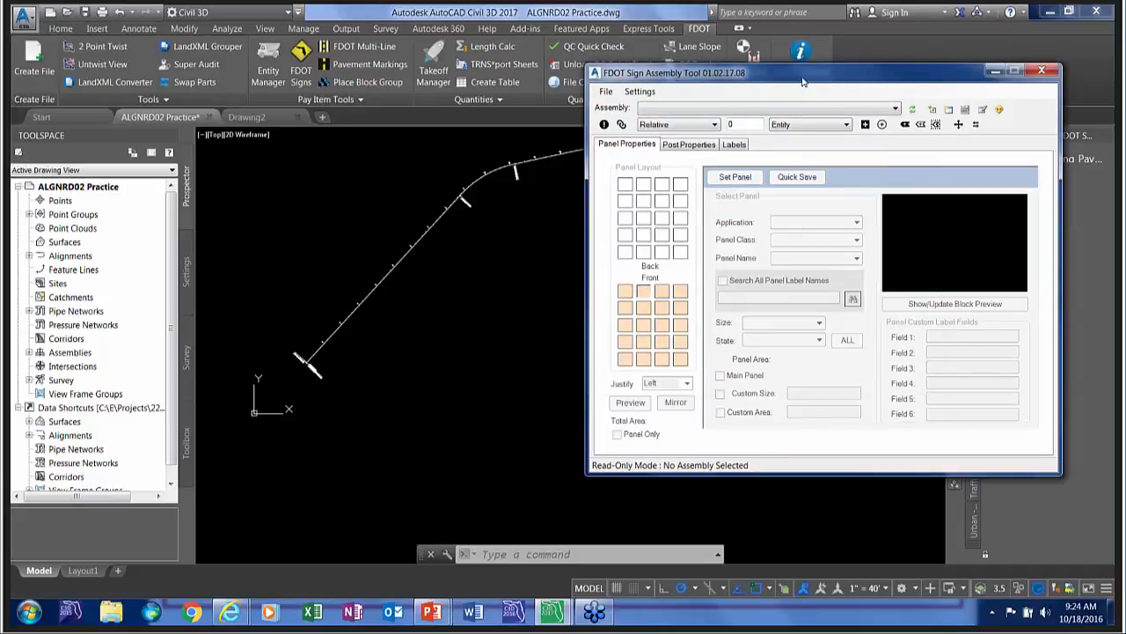
# Create the sign assembly gdsign-001 and set a Conventional panel in the second slot of the front layout's first row.
pyautogui.click(911, 108)
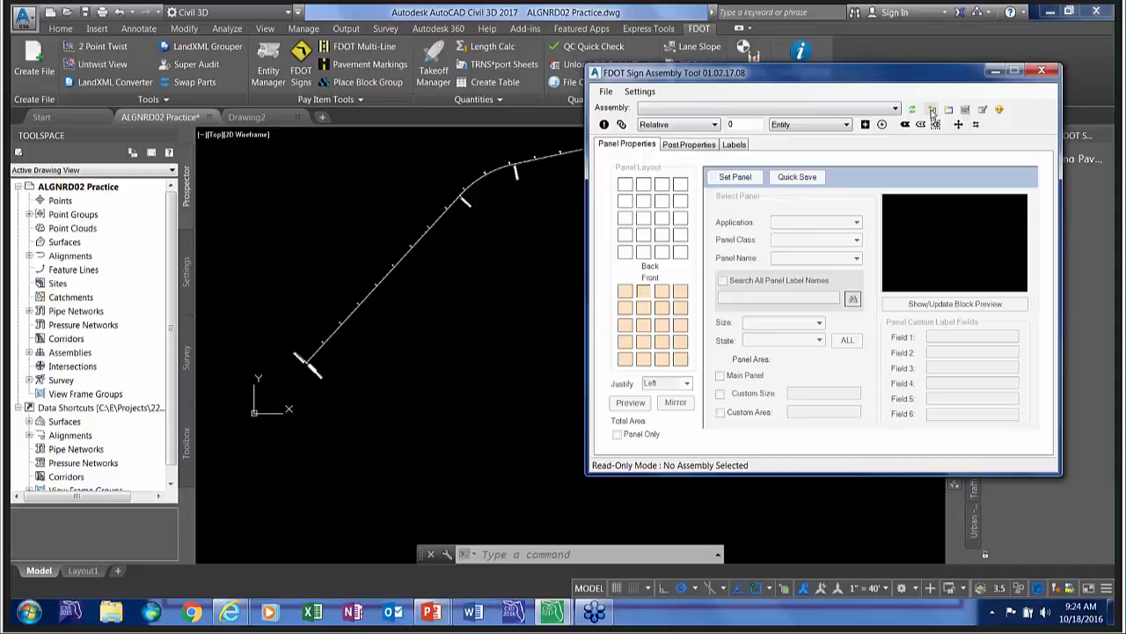
pyautogui.click(650, 293)
pyautogui.click(737, 177)
pyautogui.click(796, 222)
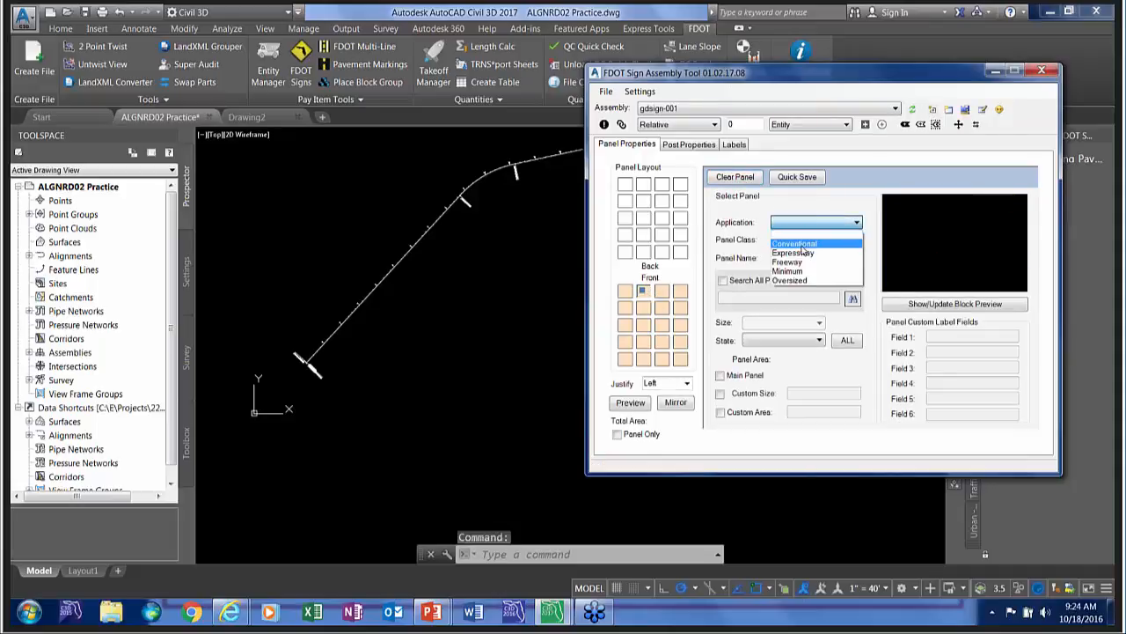
pyautogui.click(796, 244)
pyautogui.click(792, 241)
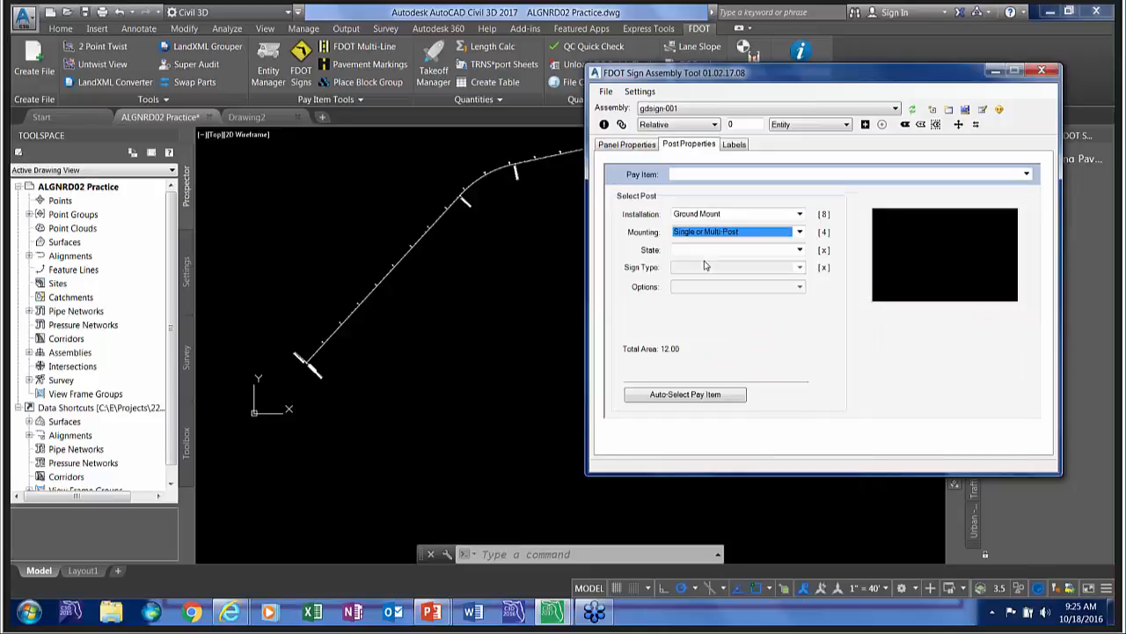
# Define the post as Proposed, Furnish and Install Ground Mount and 1 Sided, and auto-select its pay item.
pyautogui.click(704, 253)
pyautogui.click(694, 270)
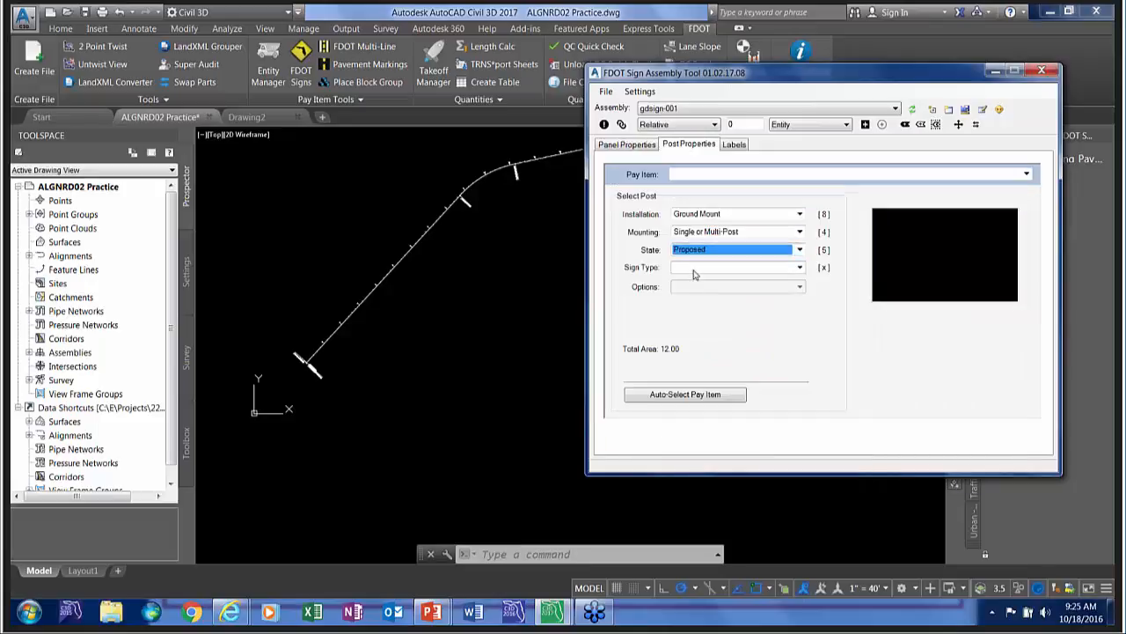
pyautogui.click(694, 269)
pyautogui.click(695, 277)
pyautogui.click(691, 287)
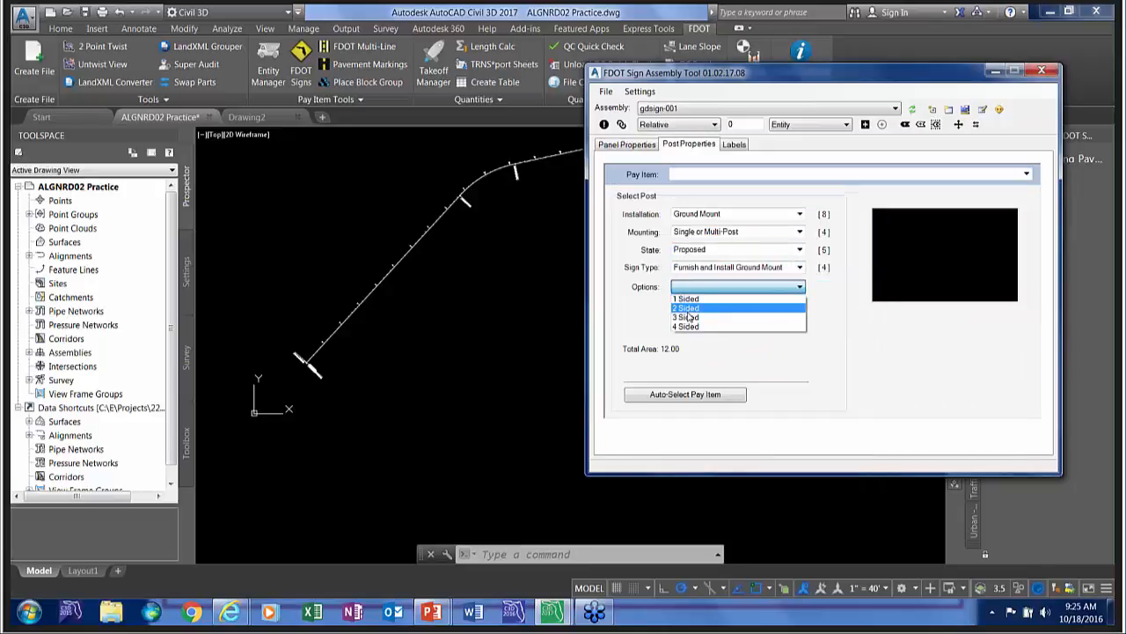
pyautogui.click(687, 299)
pyautogui.click(695, 392)
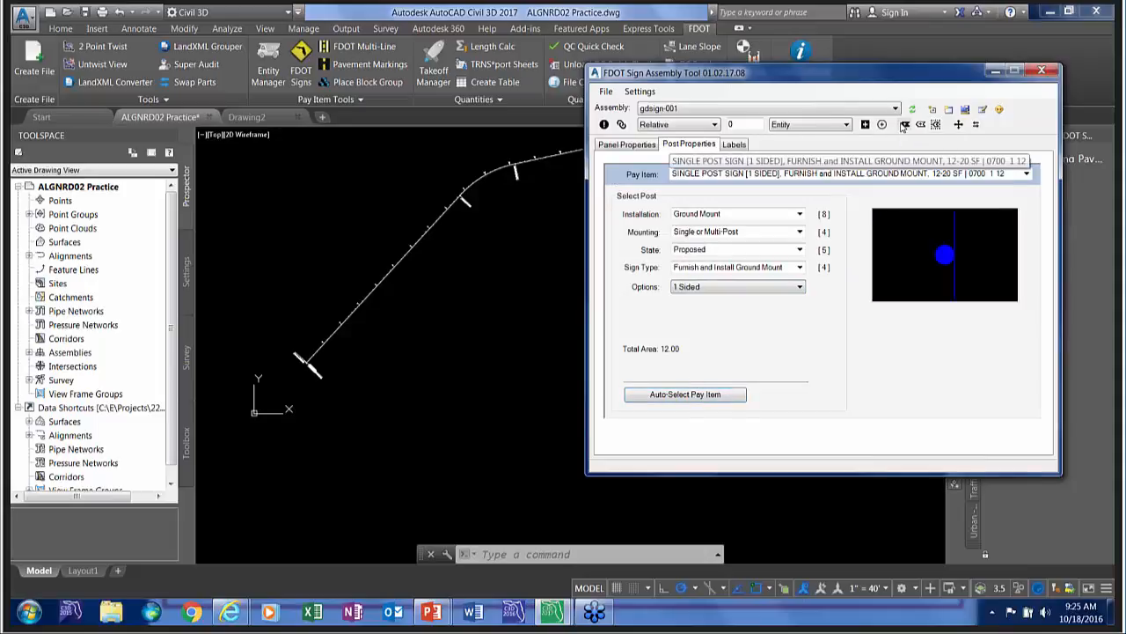
# Try to label an existing sign panel, and show the label settings for gdsign-001 with the tool window clear of the ribbon.
pyautogui.click(905, 124)
pyautogui.scroll(3, 296, 304)
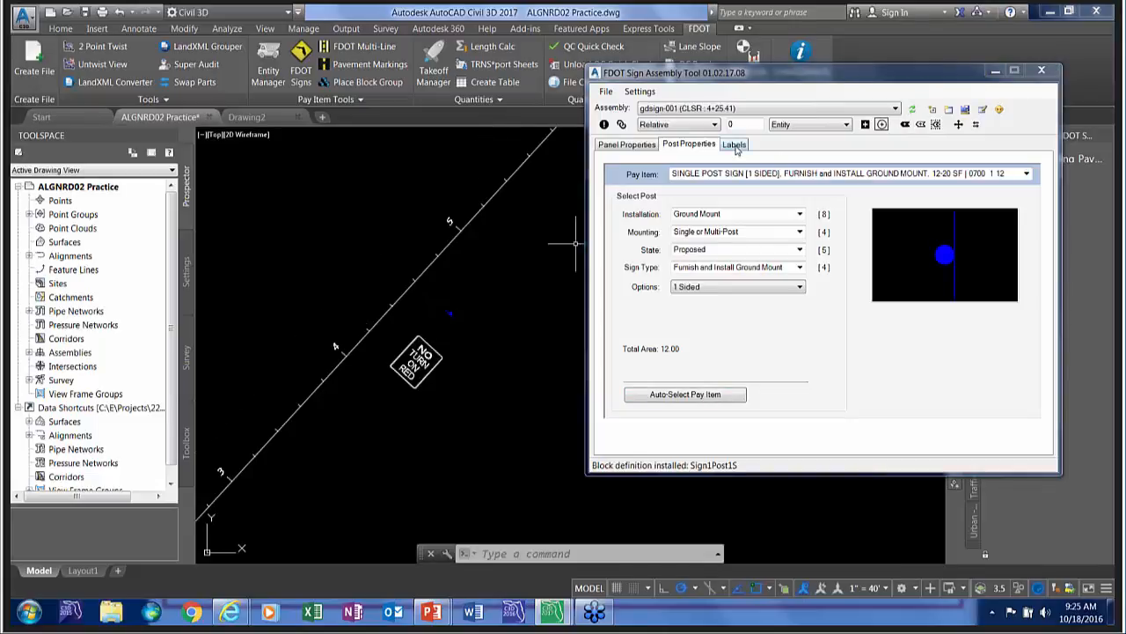
pyautogui.click(736, 148)
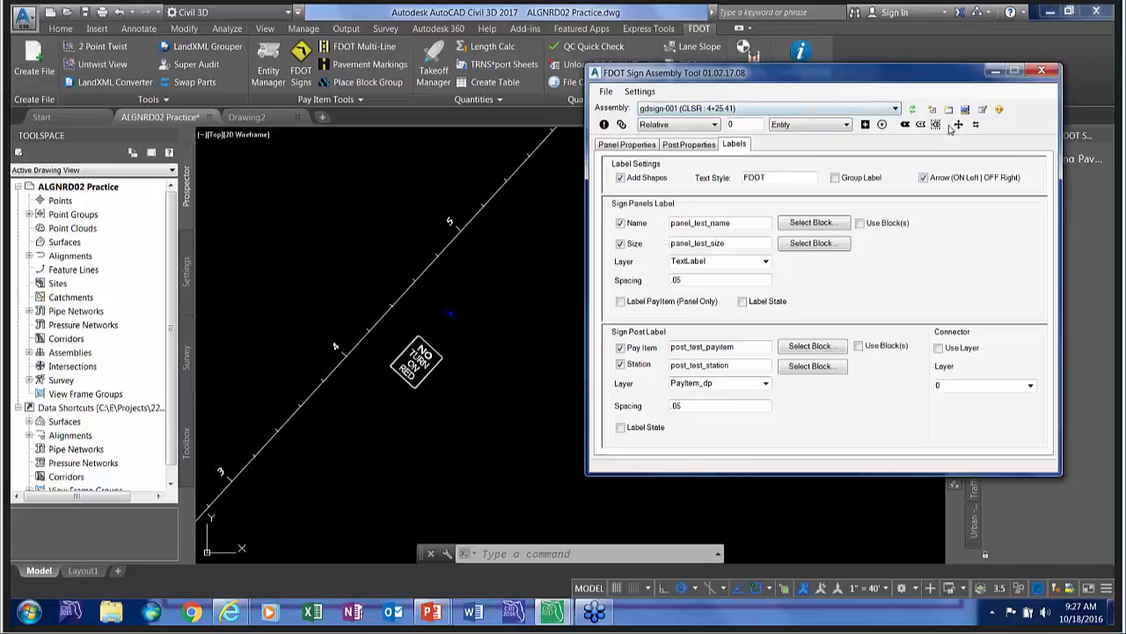
pyautogui.moveTo(841, 80); pyautogui.dragTo(861, 140)
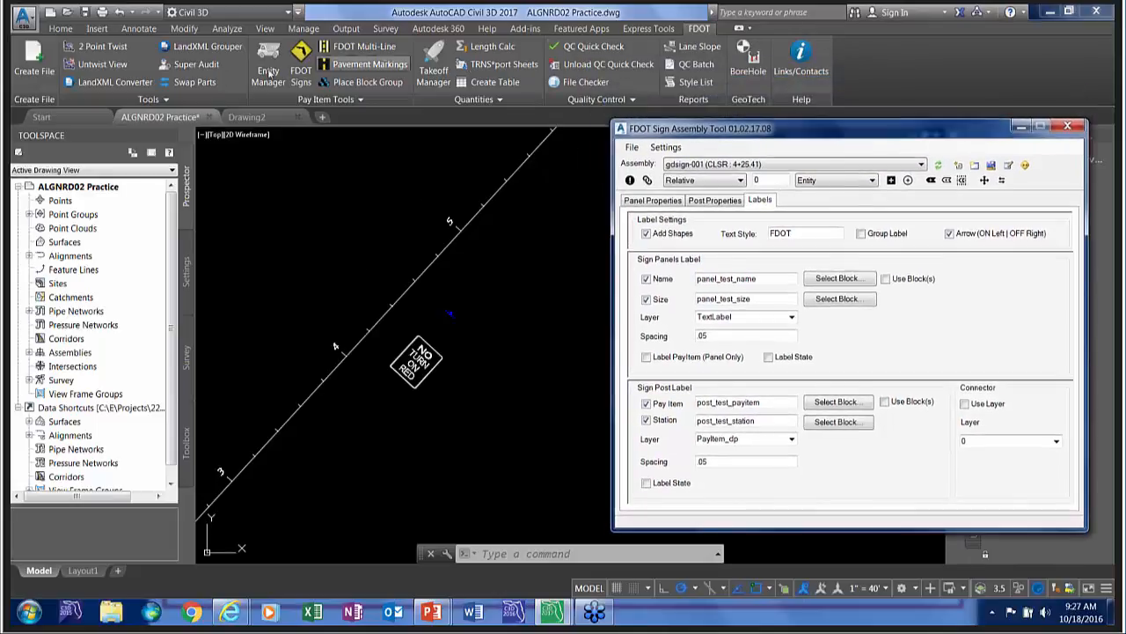
# Twist the view with 2 Point Twist along the alignment, from near station 4 to near station 5.
pyautogui.click(309, 215)
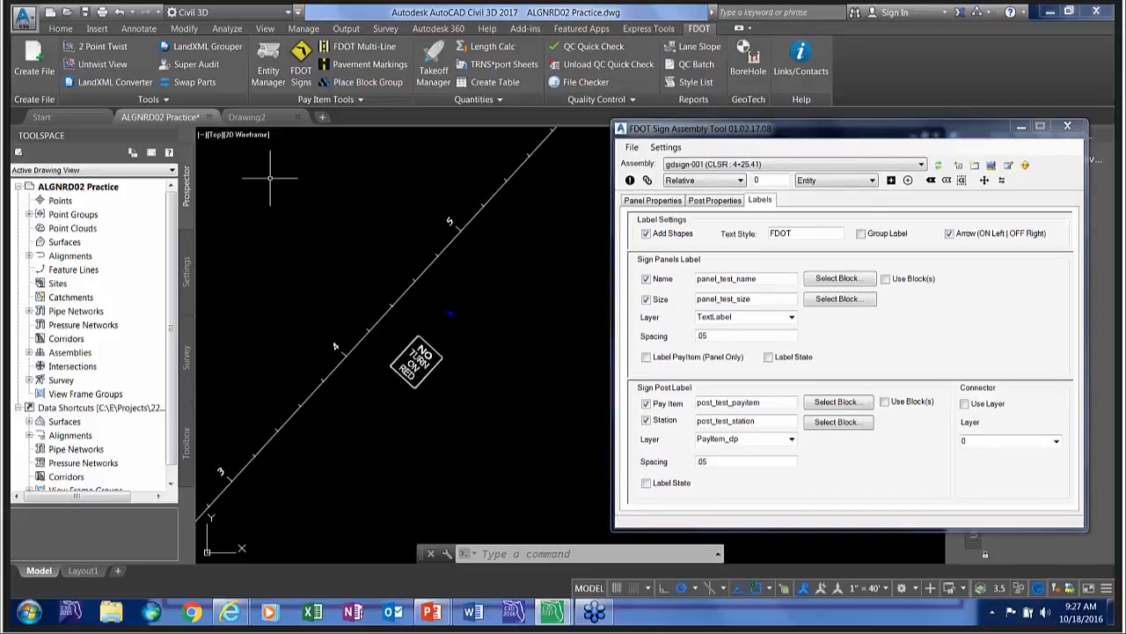
pyautogui.moveTo(336, 256)
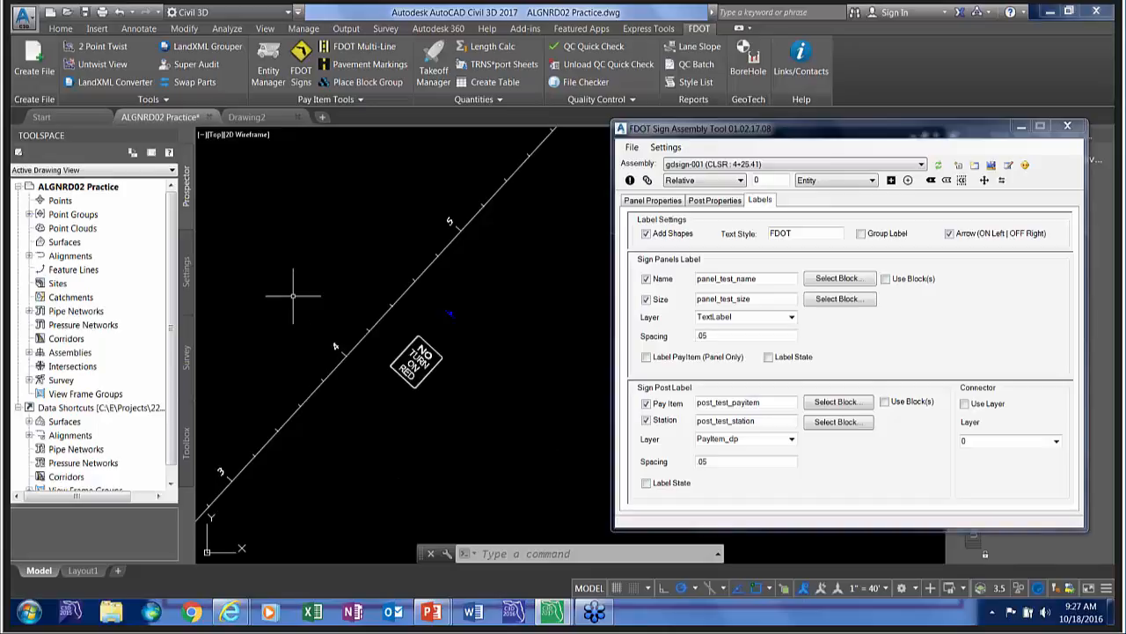
pyautogui.click(97, 46)
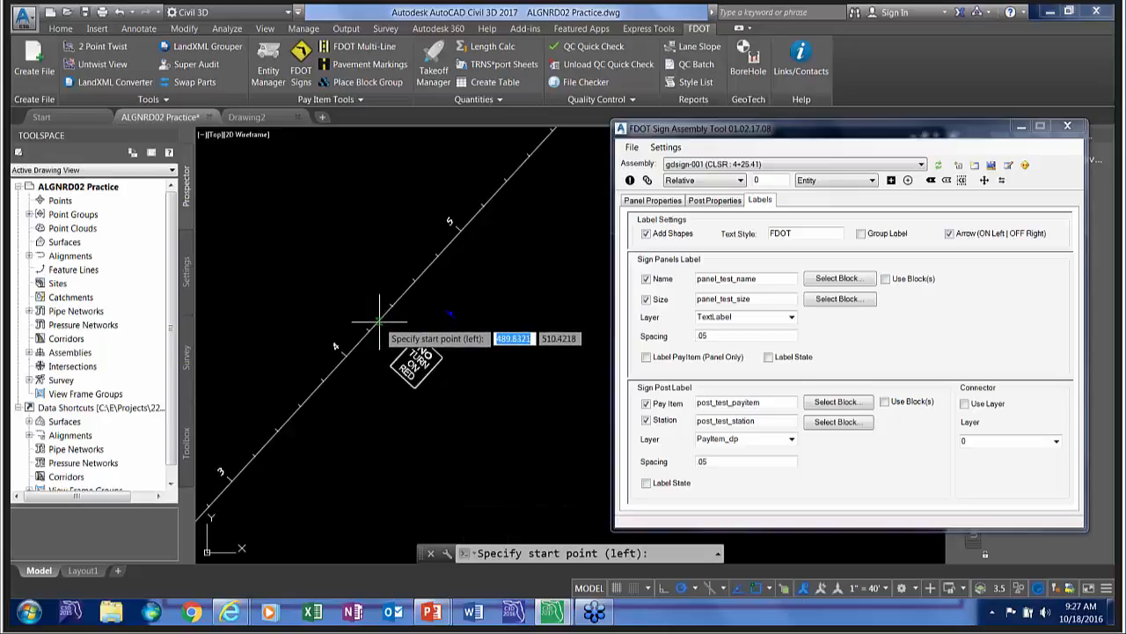
pyautogui.click(333, 369)
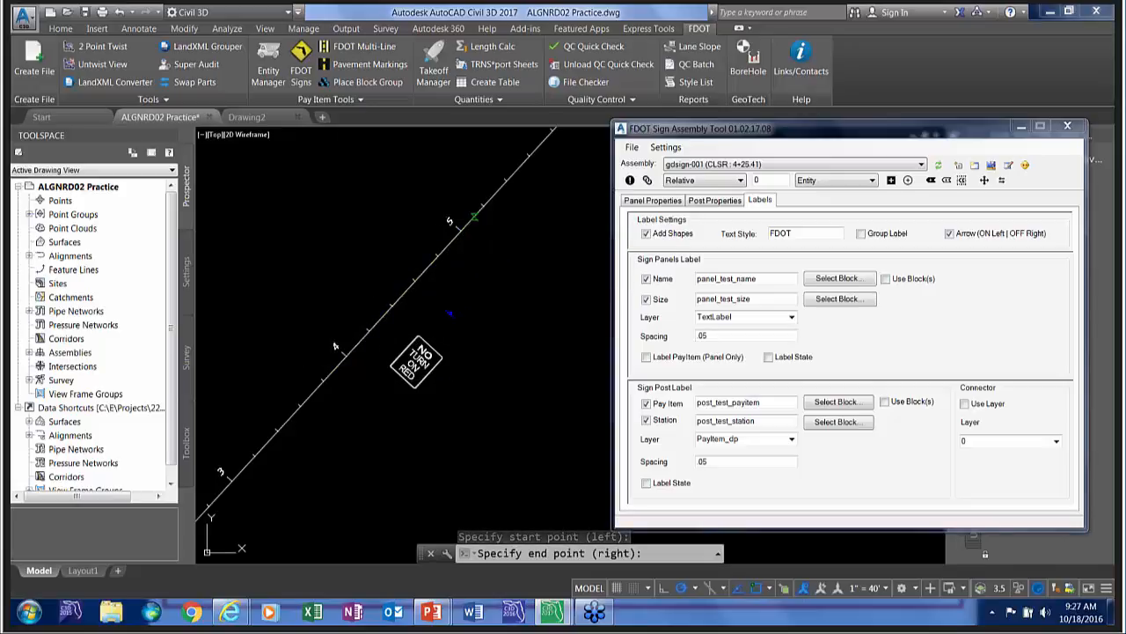
pyautogui.click(474, 216)
pyautogui.moveTo(852, 138); pyautogui.dragTo(860, 142)
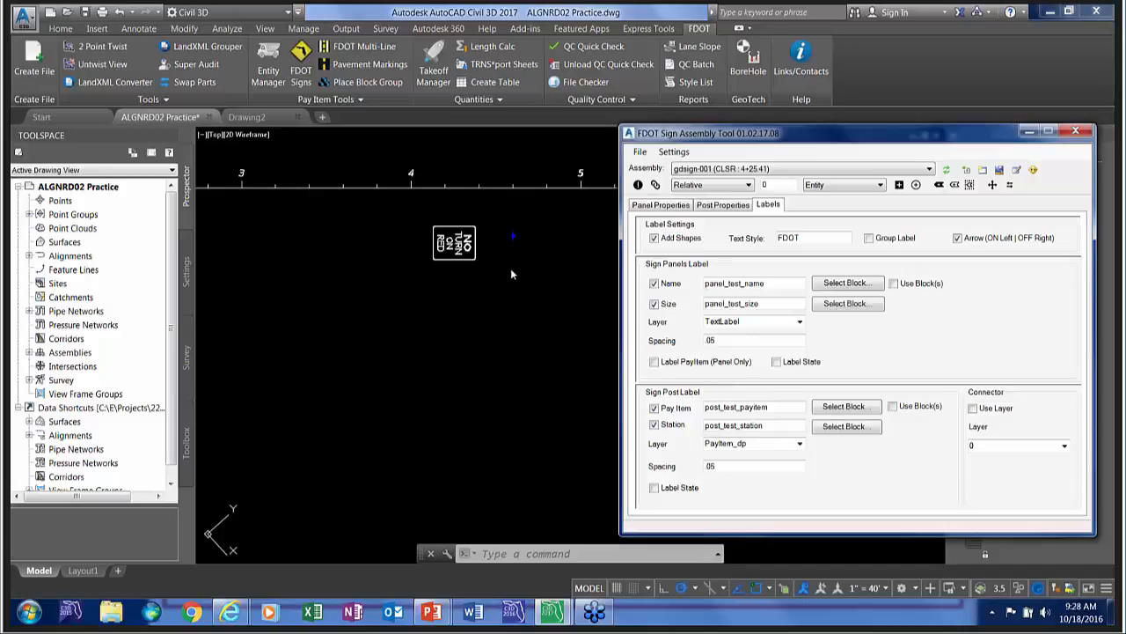
# Label the NO TURN ON RED sign panel with its name and size, placing the label just below the panel.
pyautogui.moveTo(525, 276); pyautogui.dragTo(435, 358, button='middle')
pyautogui.scroll(2, 401, 314)
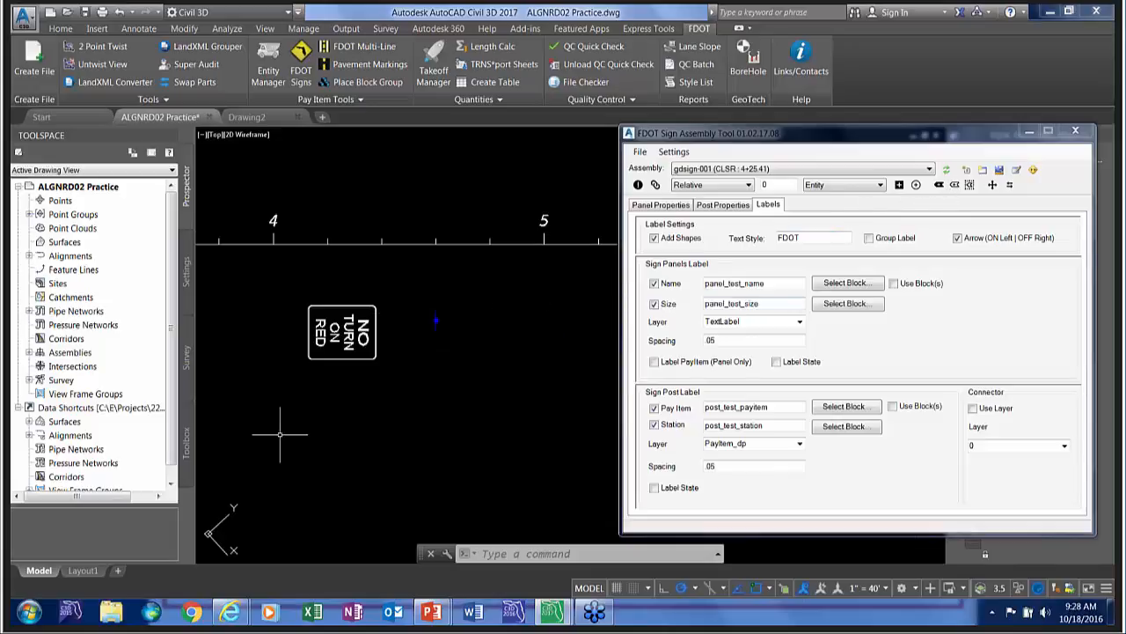
pyautogui.click(938, 185)
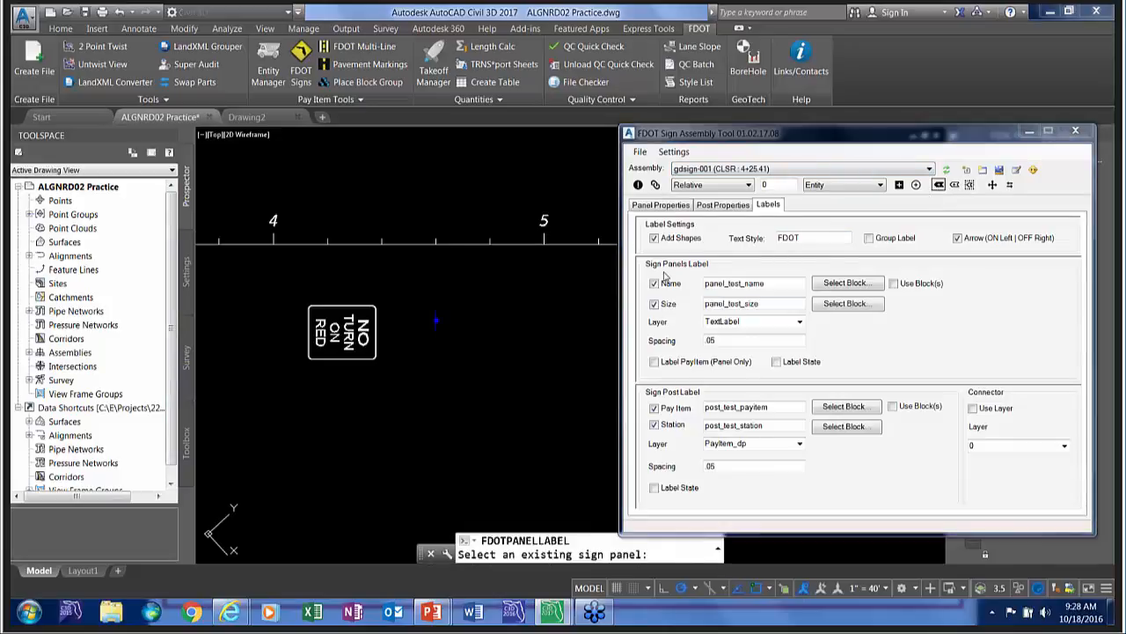
pyautogui.click(355, 359)
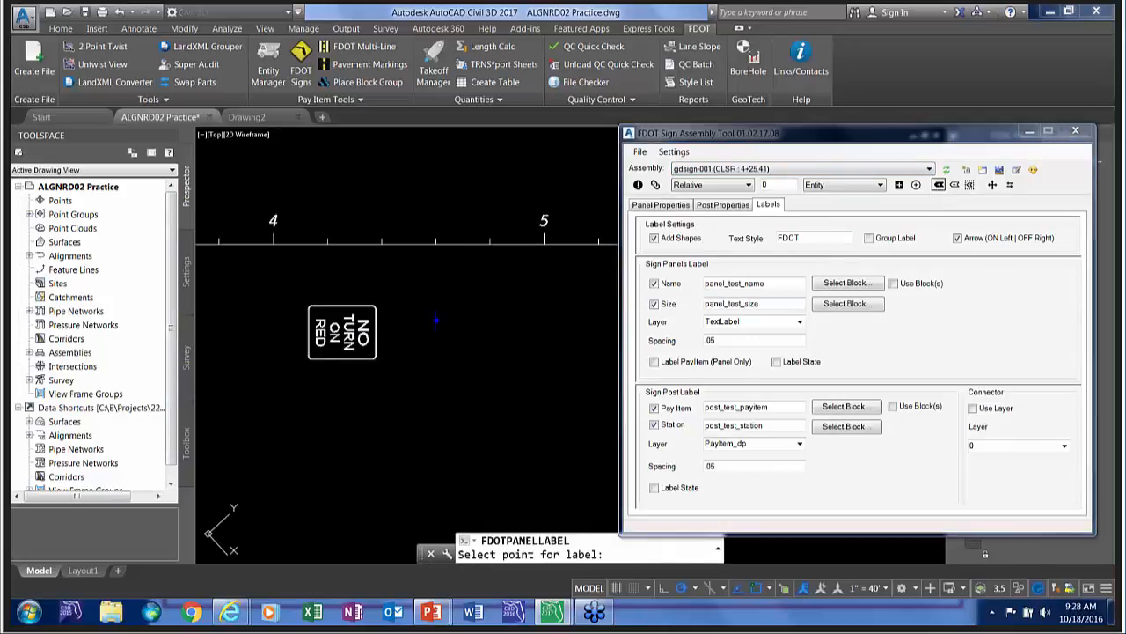
pyautogui.click(352, 387)
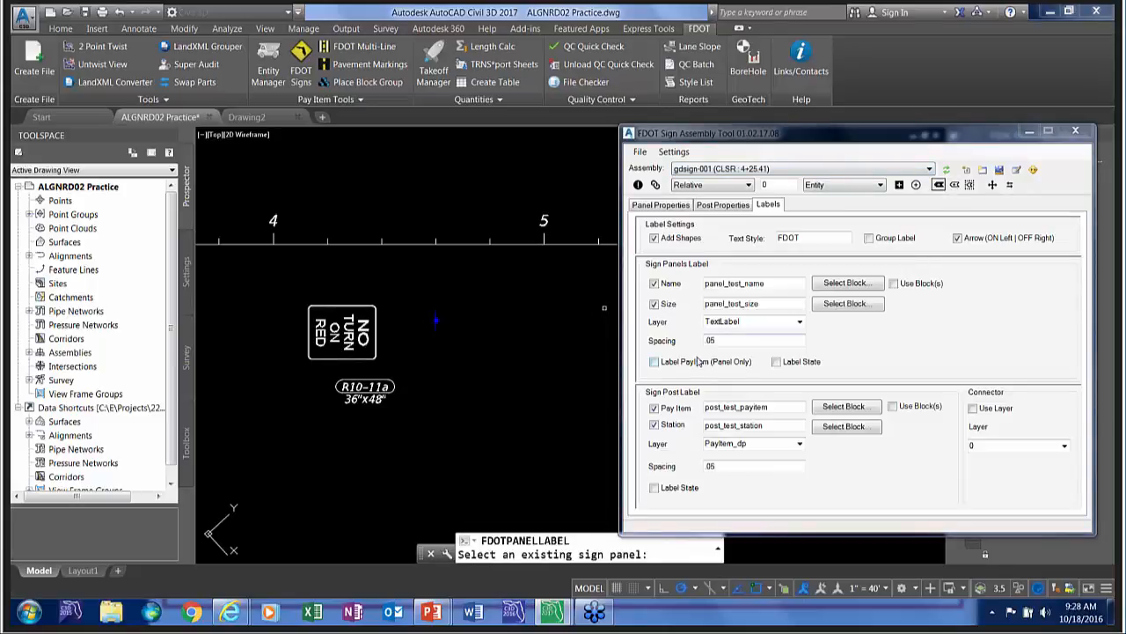
pyautogui.press('Escape')
# Label the sign post with its pay item and station, placing the label below the post.
pyautogui.click(954, 184)
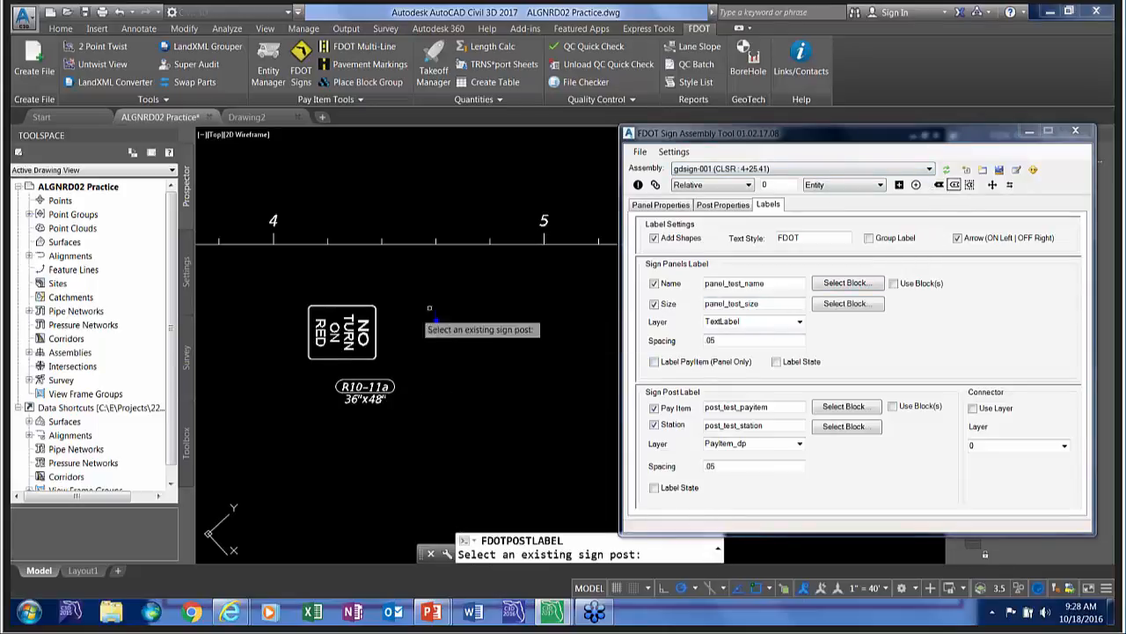
pyautogui.click(439, 320)
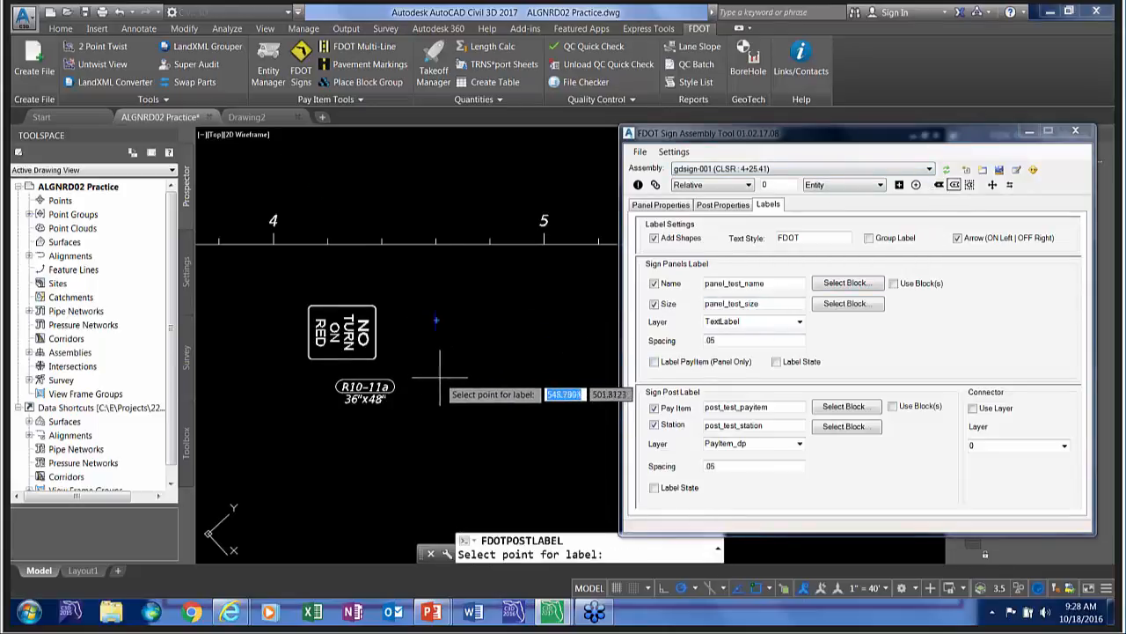
pyautogui.click(444, 377)
pyautogui.press('Escape')
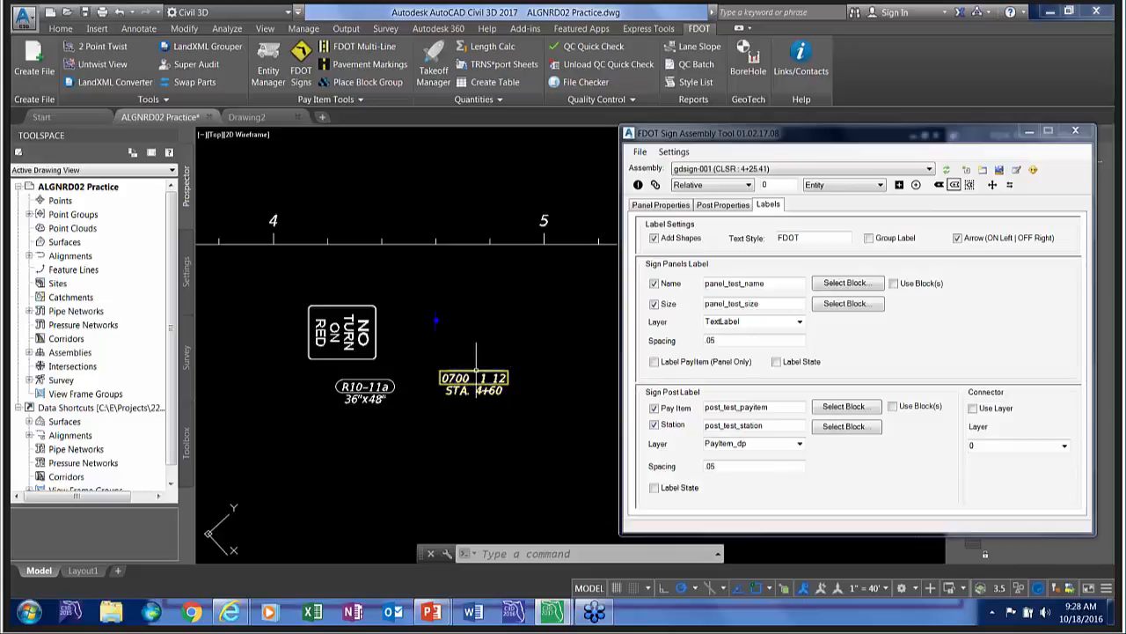
# Move the post label up and to the right of its original point so it has a leader.
pyautogui.click(476, 374)
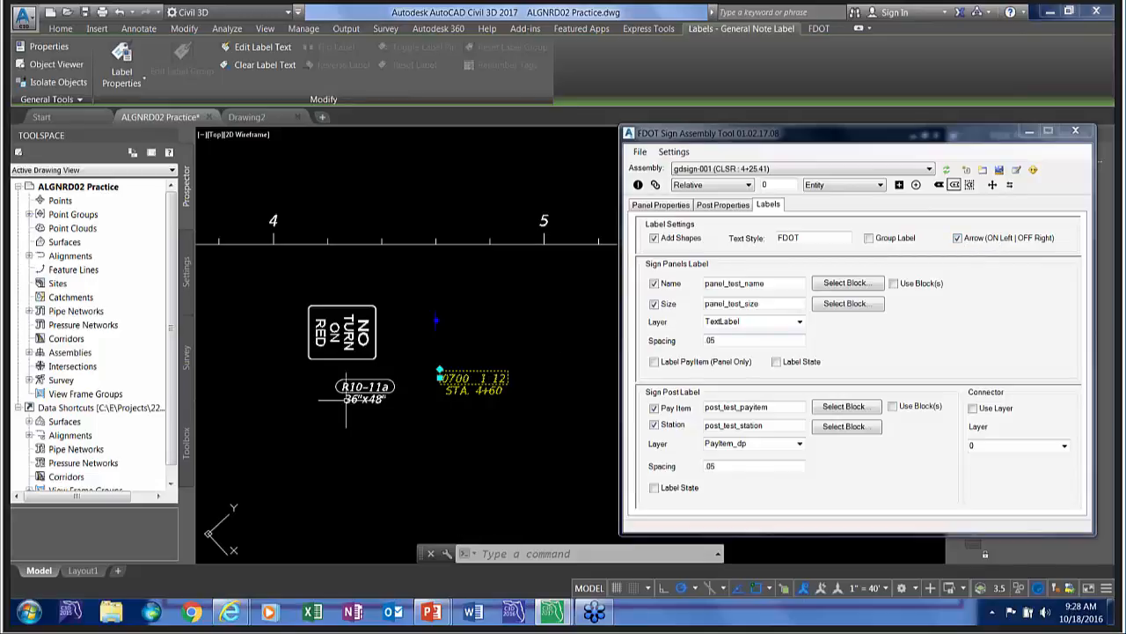
pyautogui.click(440, 371)
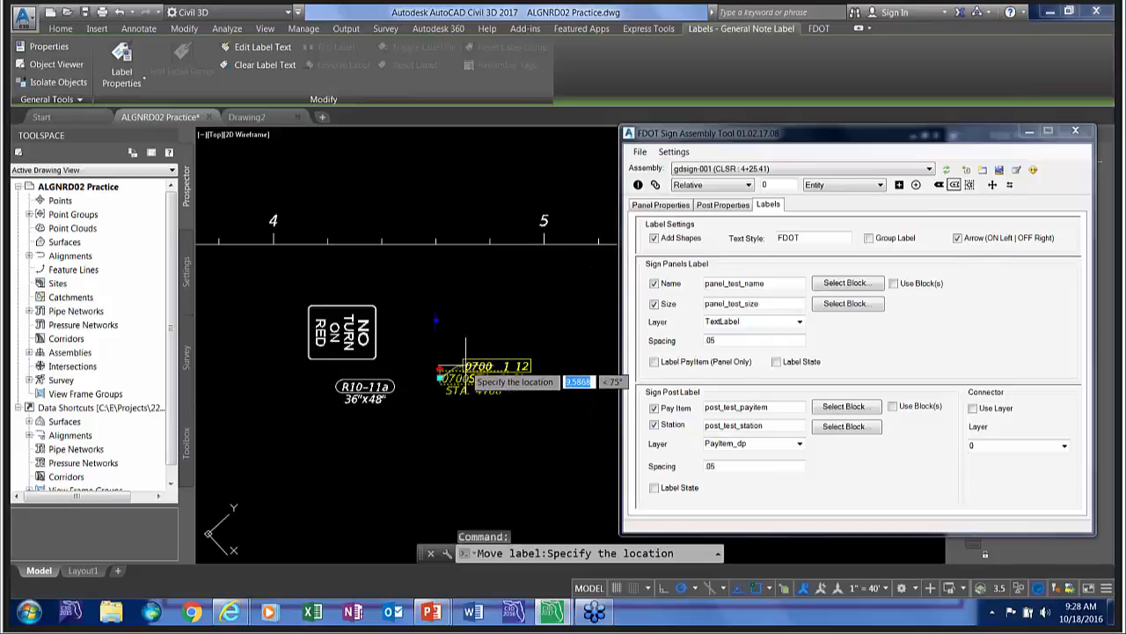
pyautogui.click(515, 360)
pyautogui.press('Escape')
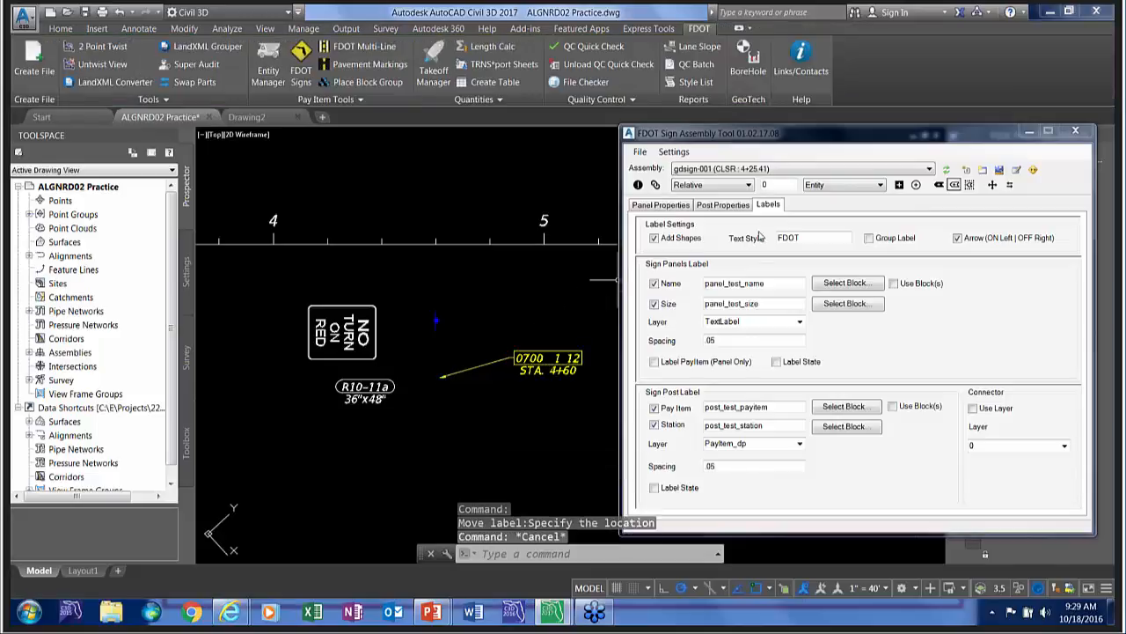
# Turn off Arrow (ON Left | OFF Right) and replace the existing post label with one placed just below the sign post.
pyautogui.click(957, 237)
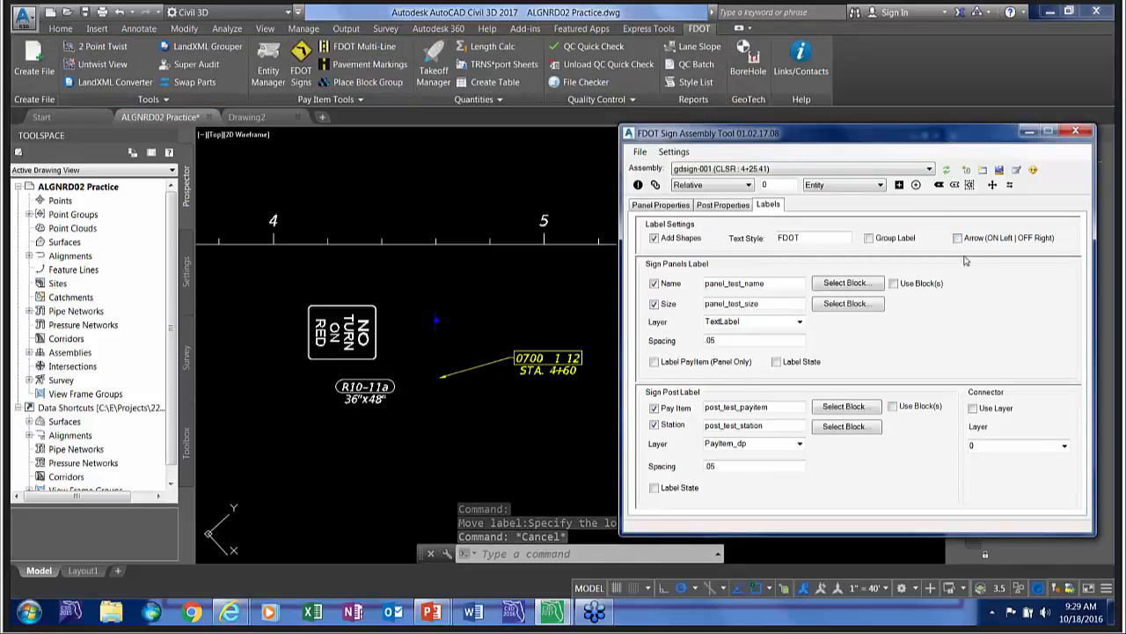
pyautogui.click(955, 185)
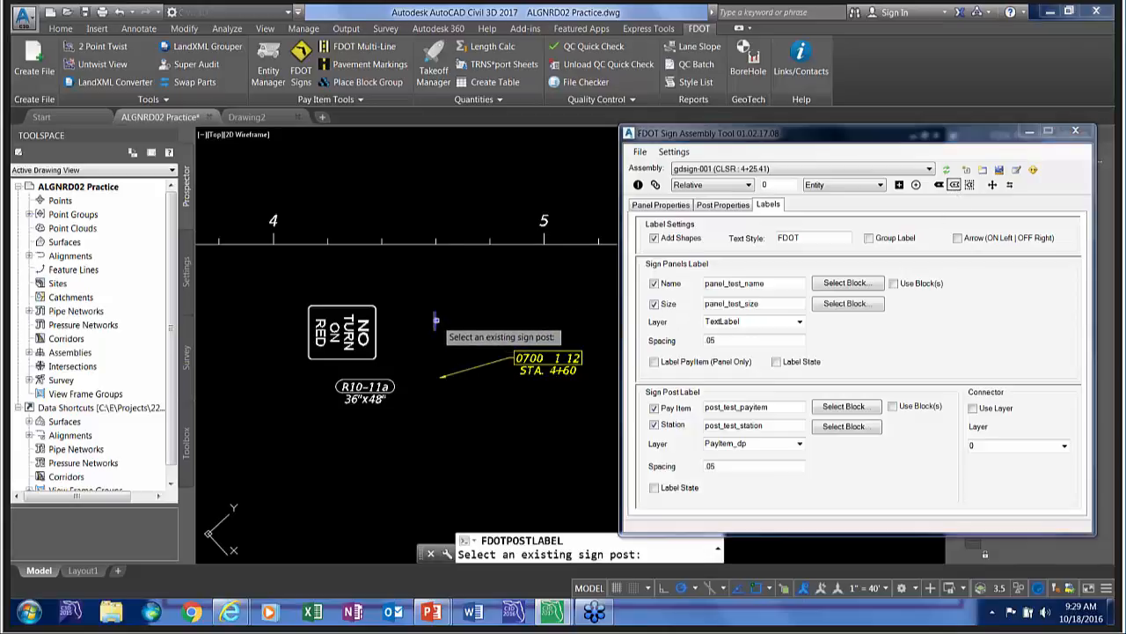
pyautogui.click(434, 322)
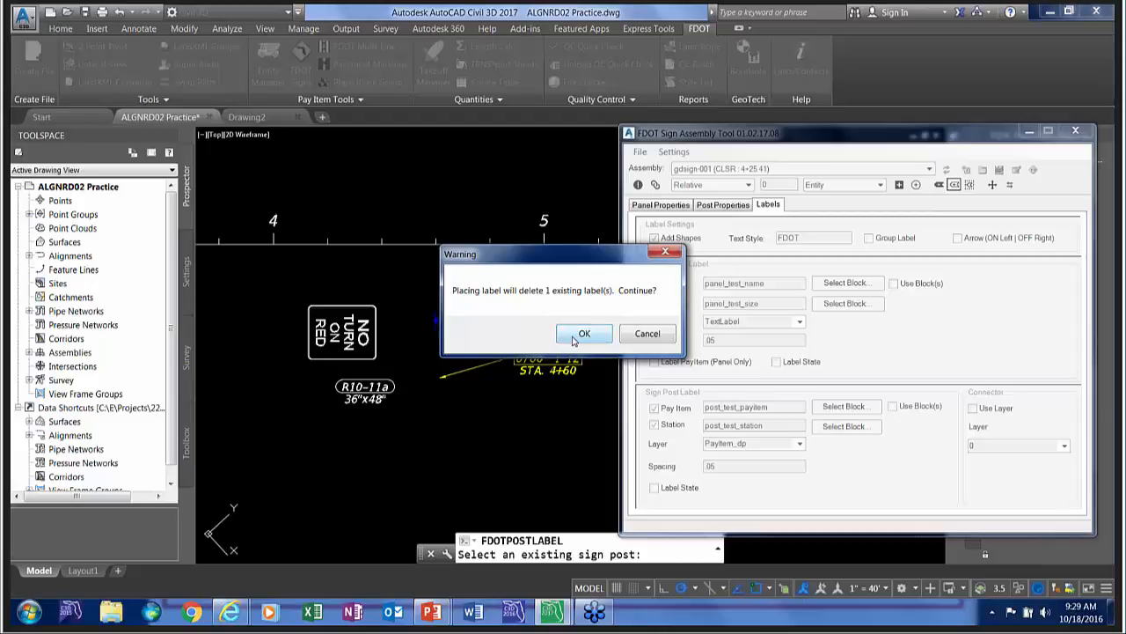
pyautogui.click(583, 335)
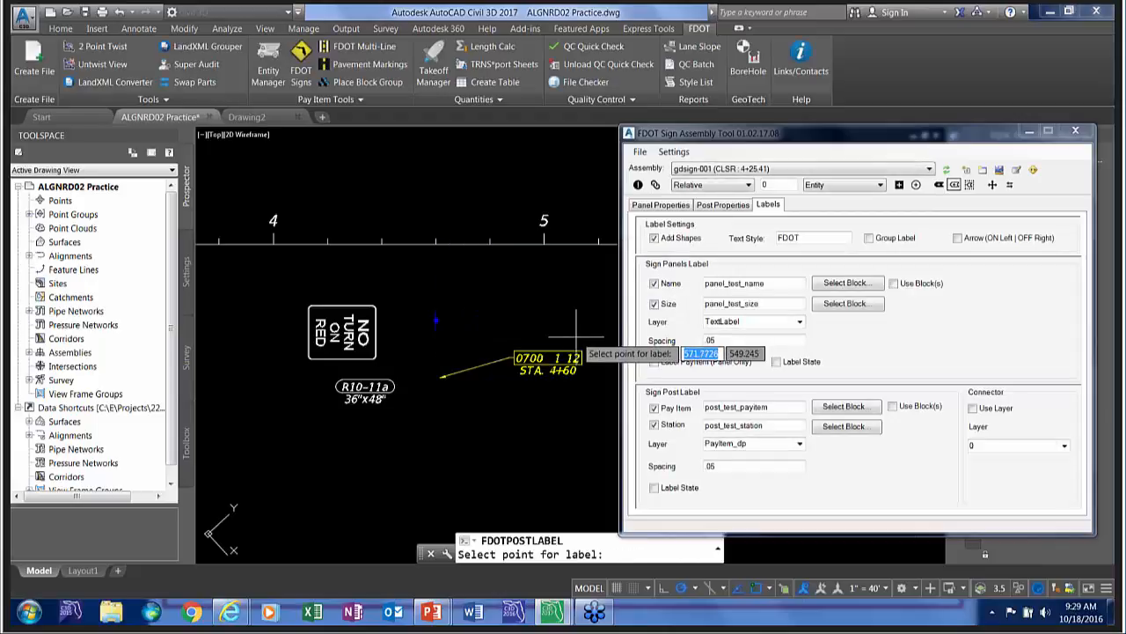
pyautogui.click(475, 344)
pyautogui.press('Escape')
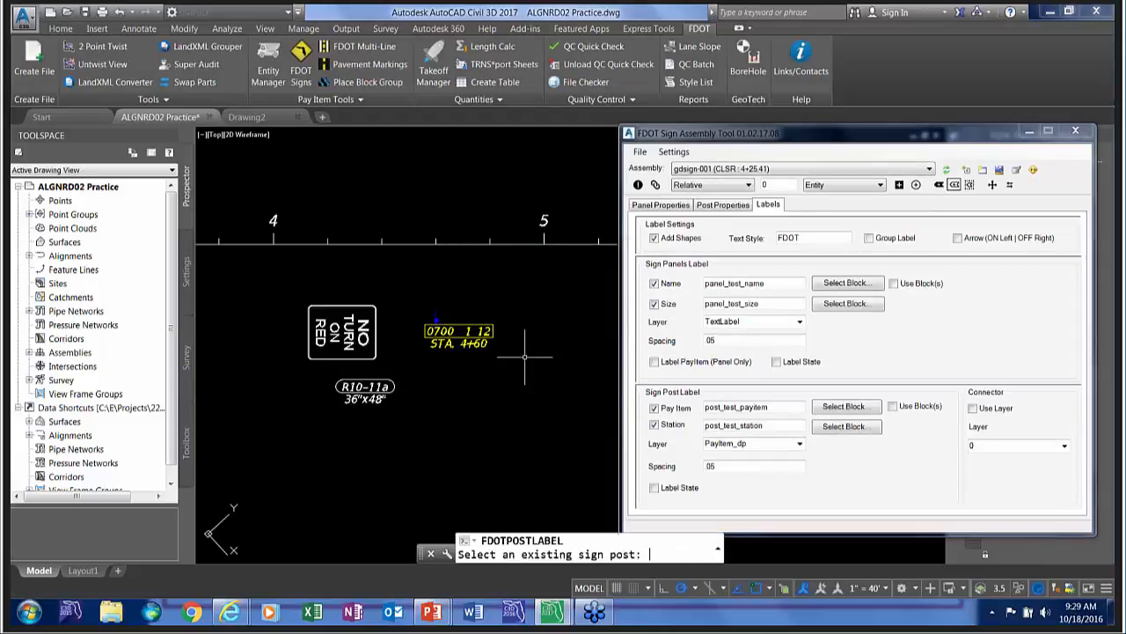
# Move the new post label down and to the left, below the panel label, so its leader leaves the label's right side.
pyautogui.click(466, 333)
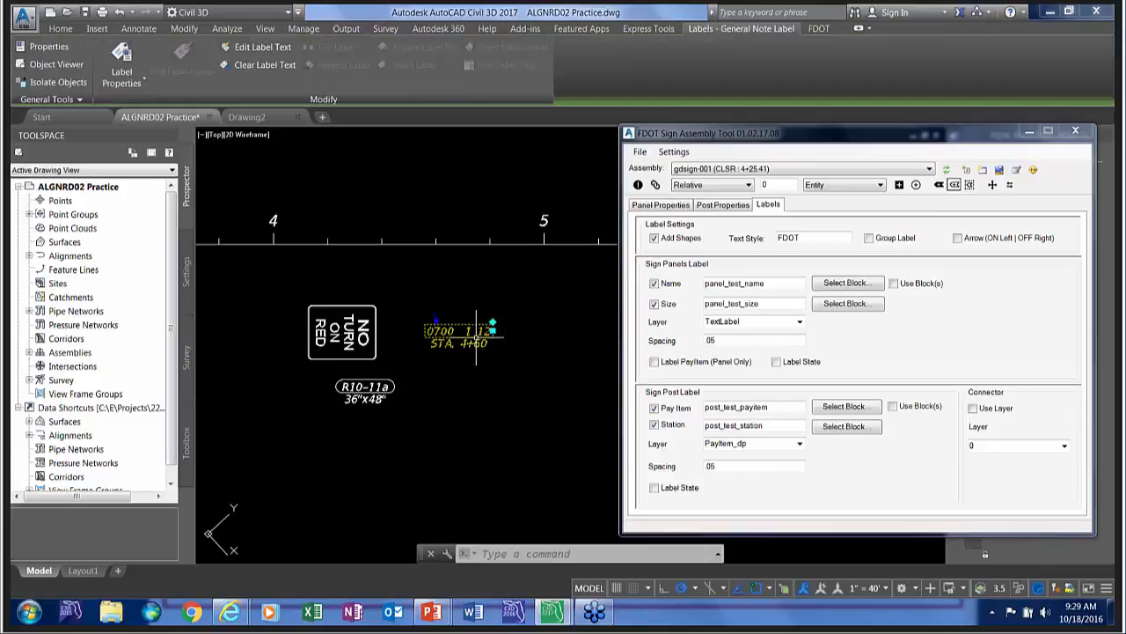
pyautogui.click(493, 328)
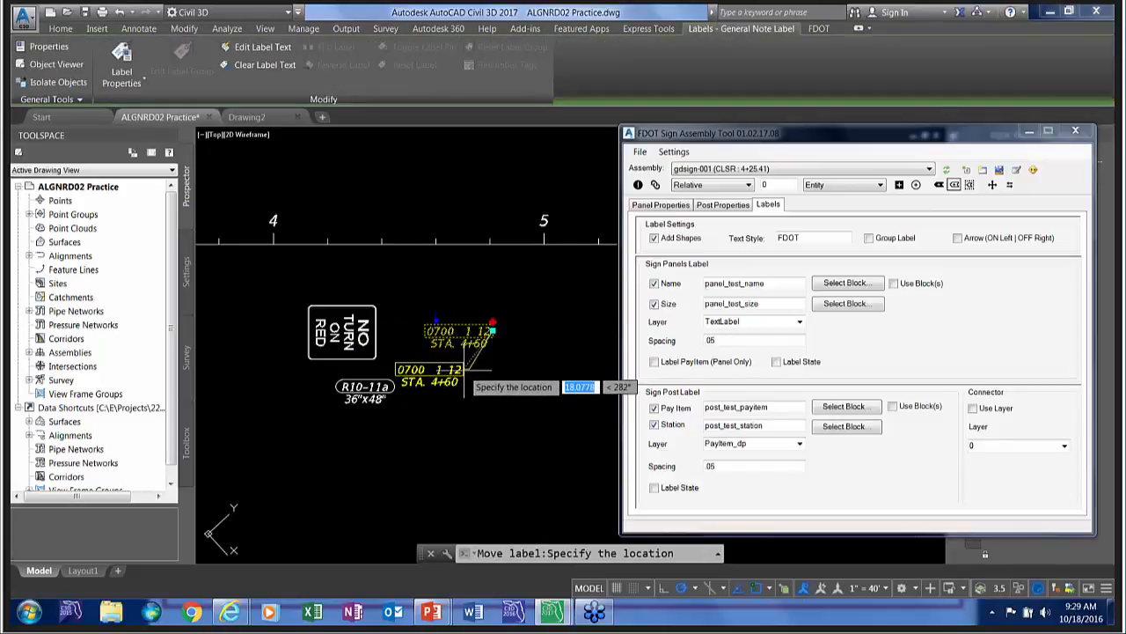
pyautogui.click(380, 458)
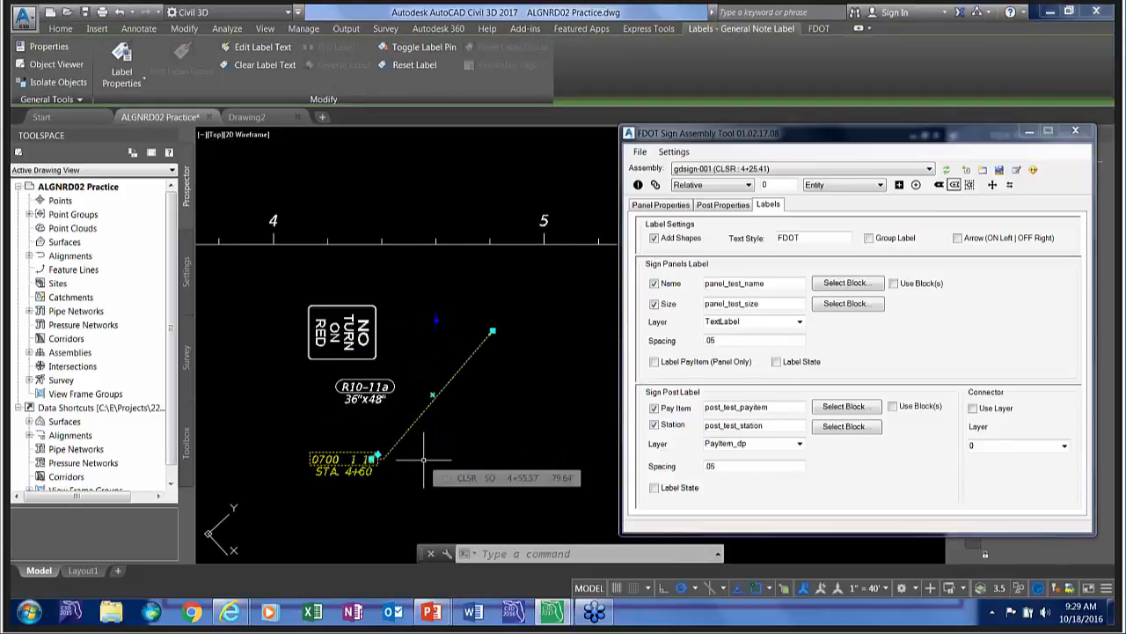
pyautogui.press('Escape')
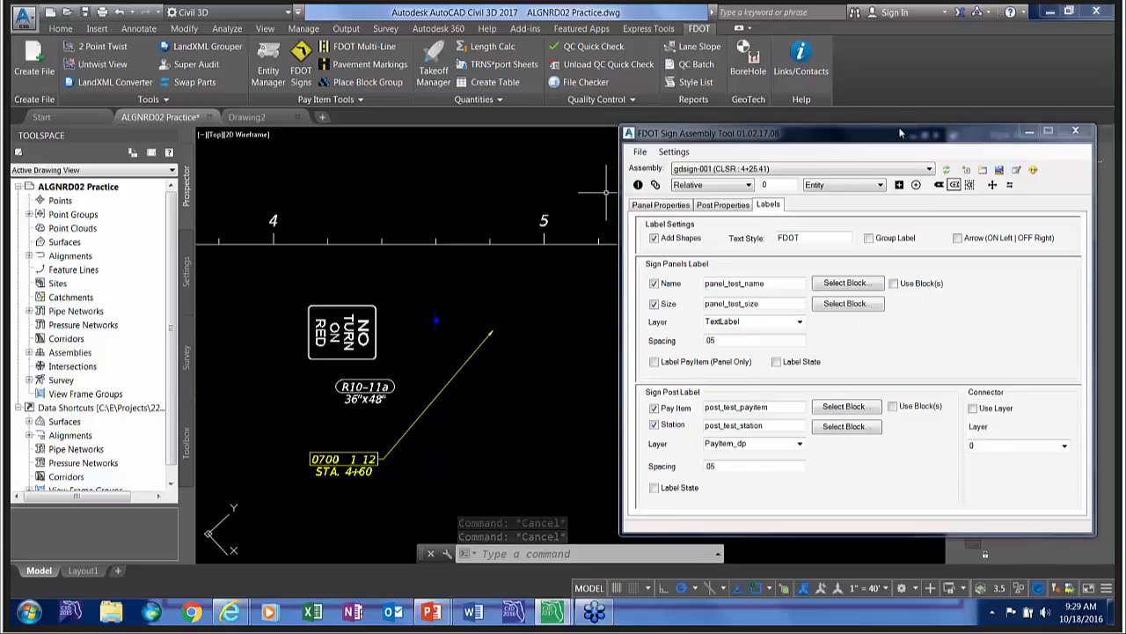
# Close the sign assembly tool and open the FDOT Multi-Line tool.
pyautogui.moveTo(902, 134); pyautogui.dragTo(823, 182)
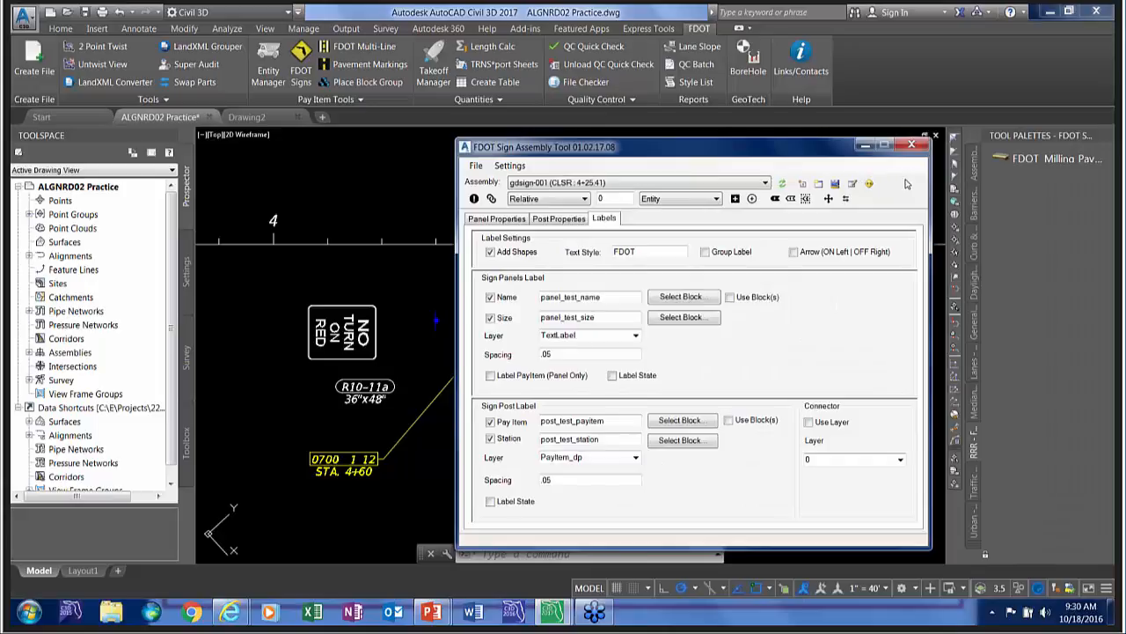
pyautogui.click(911, 144)
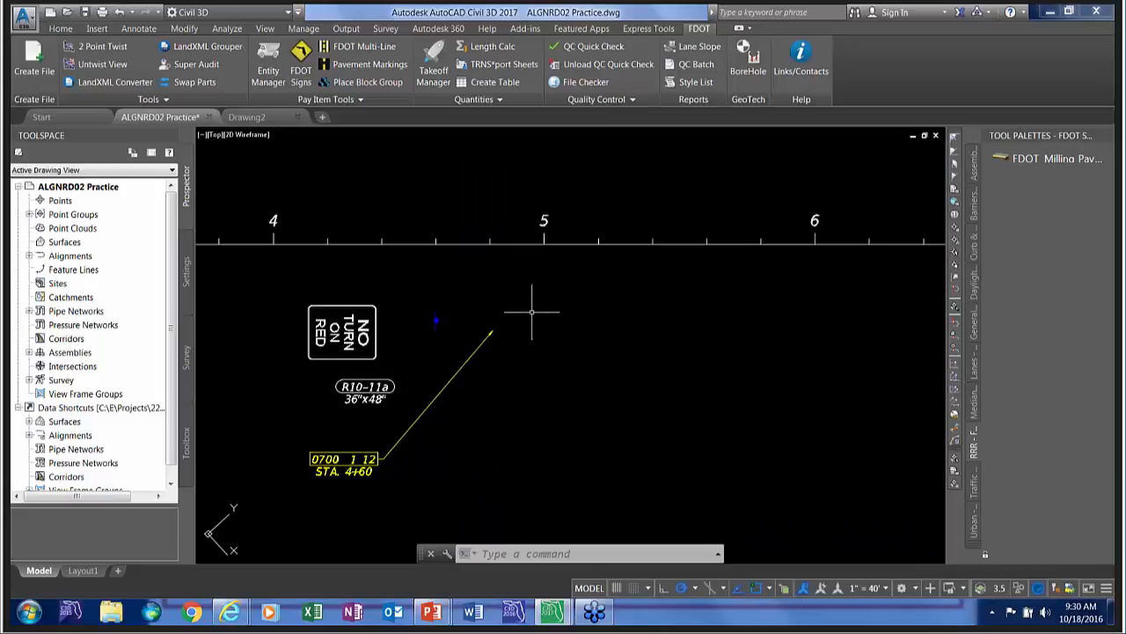
pyautogui.scroll(-5, 512, 303)
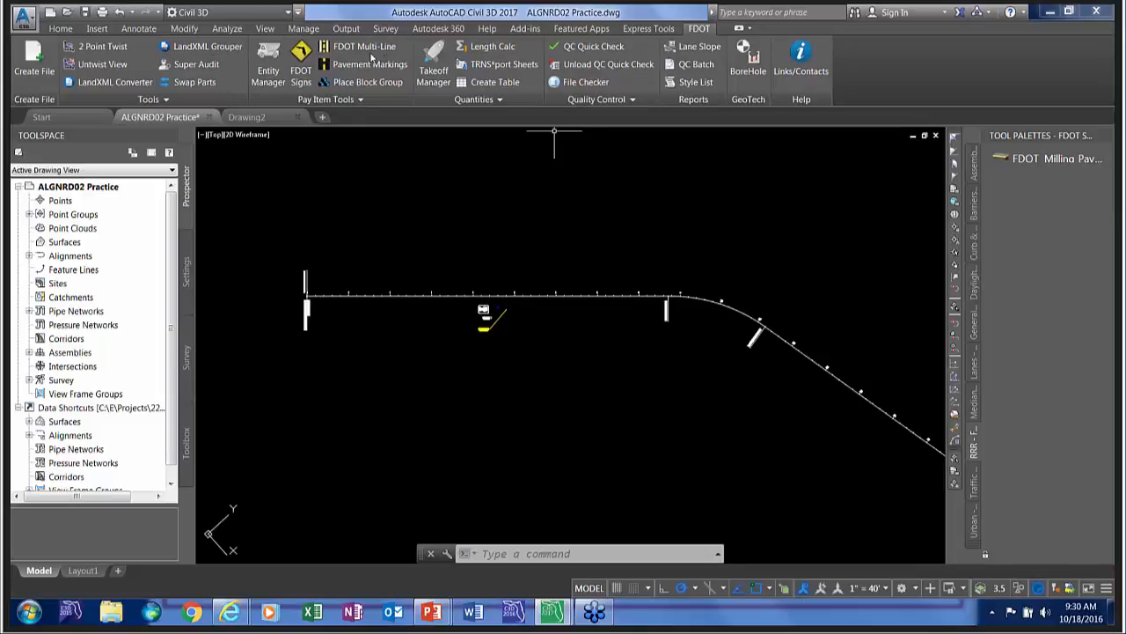
pyautogui.click(356, 54)
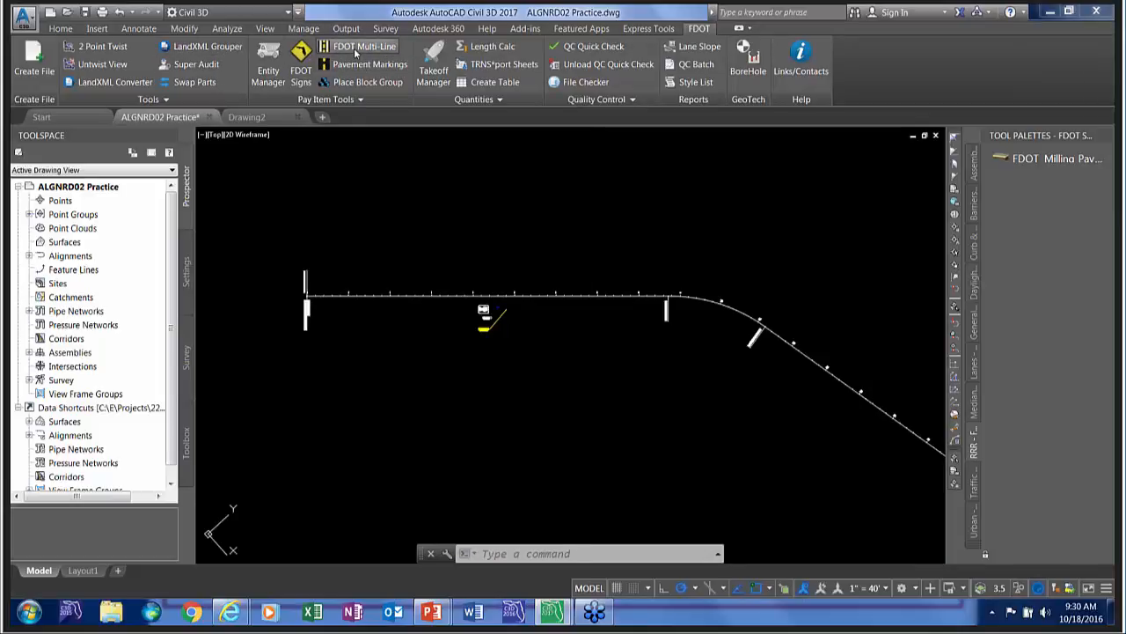
# Untwist the view to restore its original orientation and show the labelled sign between stations 4 and 5.
pyautogui.click(97, 66)
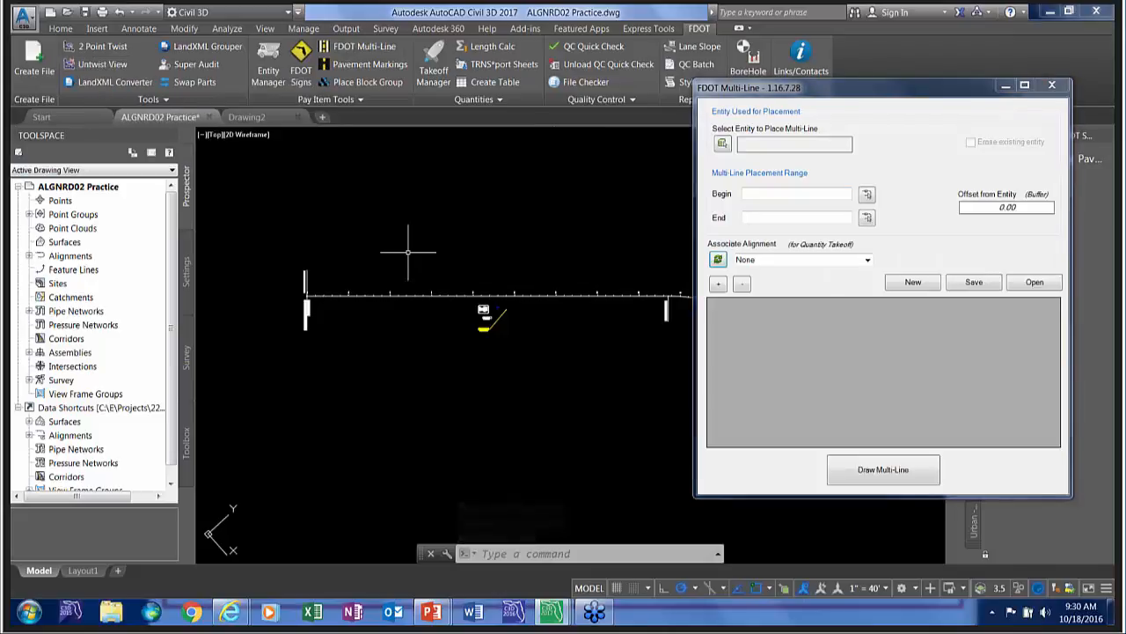
pyautogui.click(92, 66)
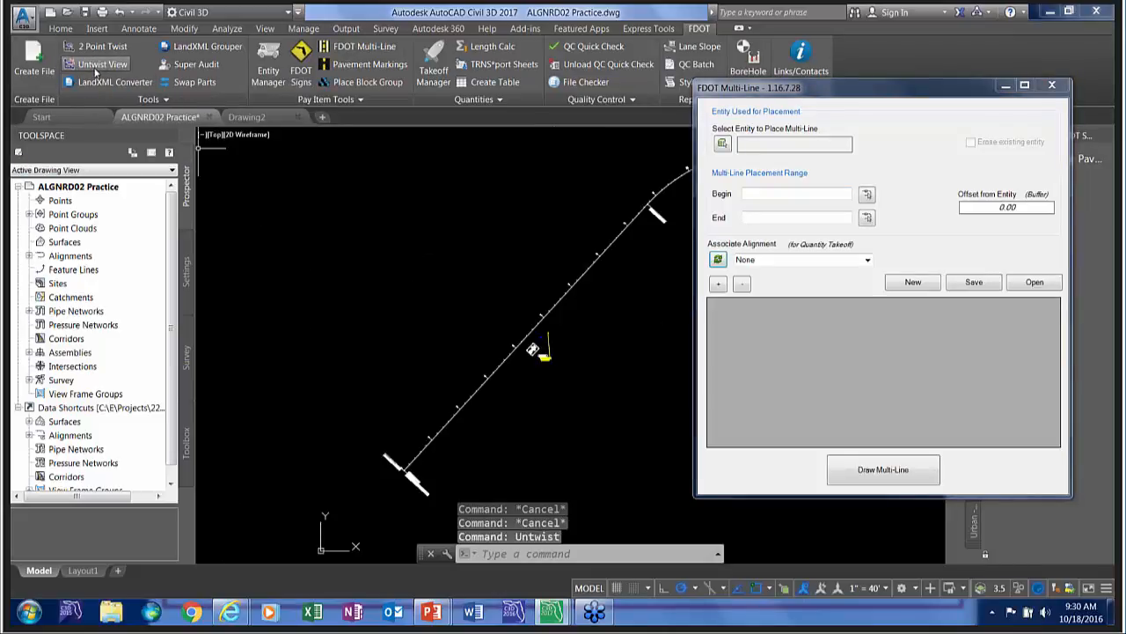
pyautogui.scroll(5, 563, 357)
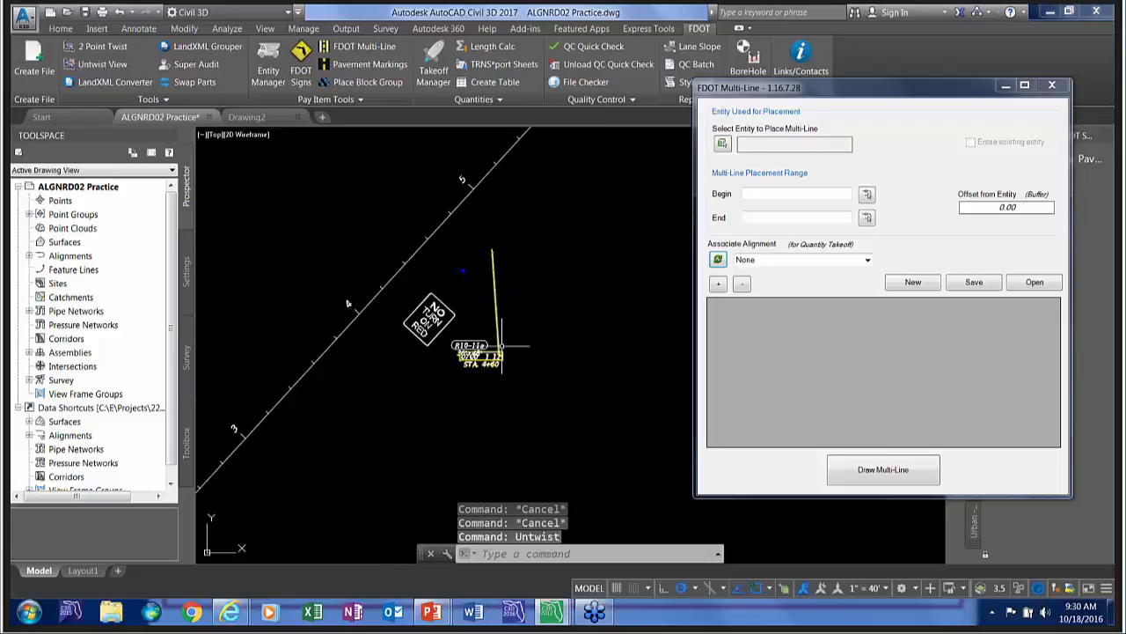
pyautogui.moveTo(492, 389)
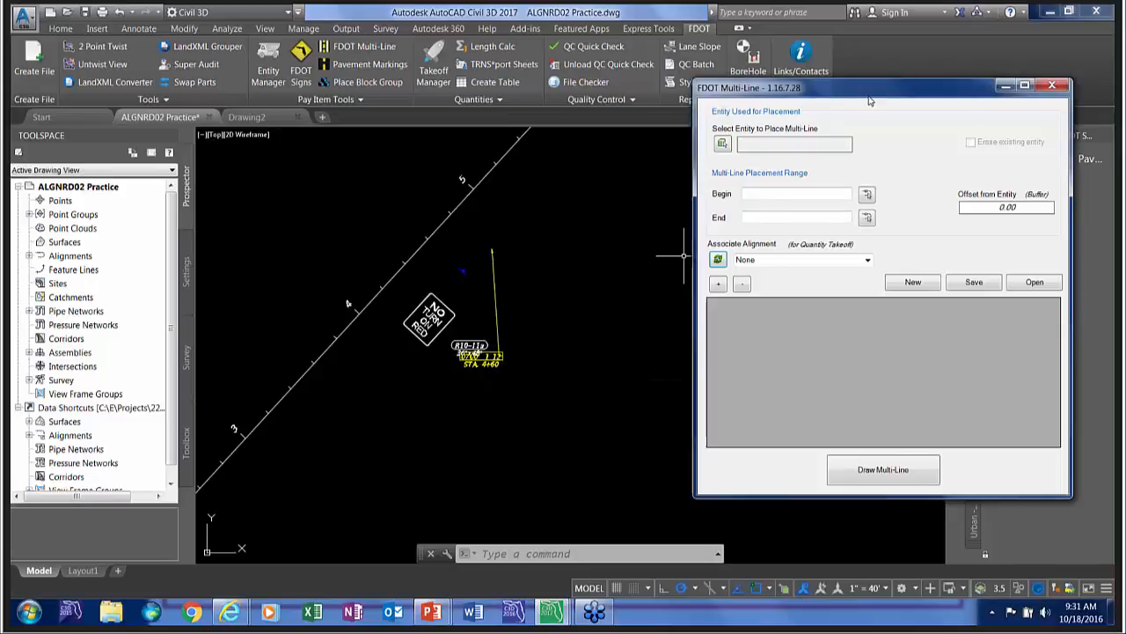
# Start opening a saved multi-line definition and browse to the Multi Line Patterns folder under FDOT2017.C3D\Data on the C: drive.
pyautogui.moveTo(859, 81); pyautogui.dragTo(841, 71)
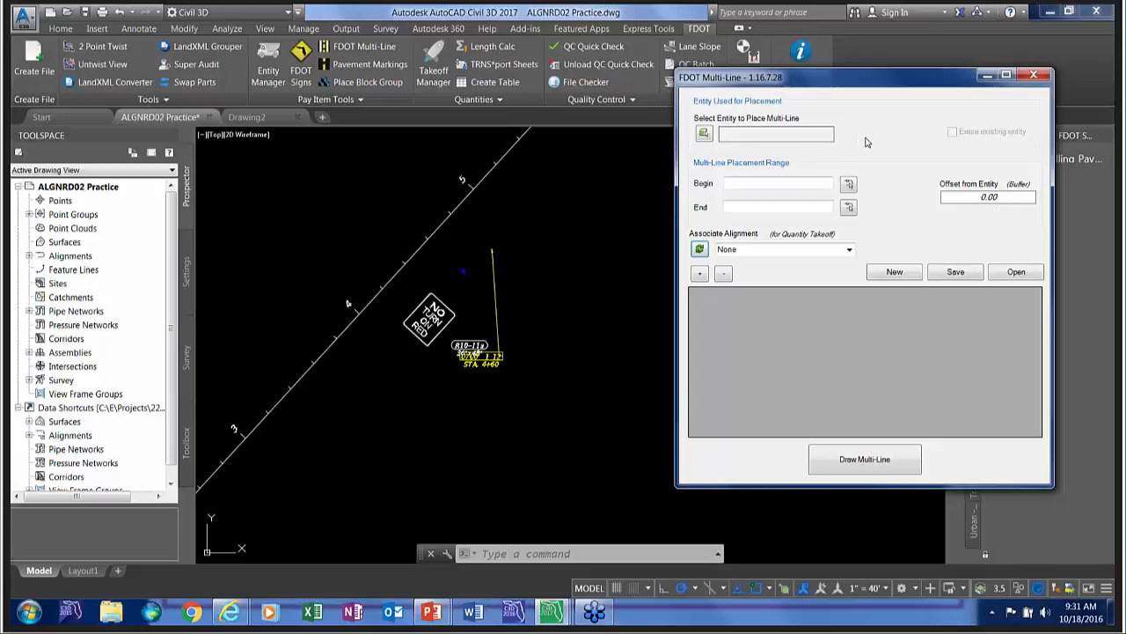
pyautogui.click(1012, 273)
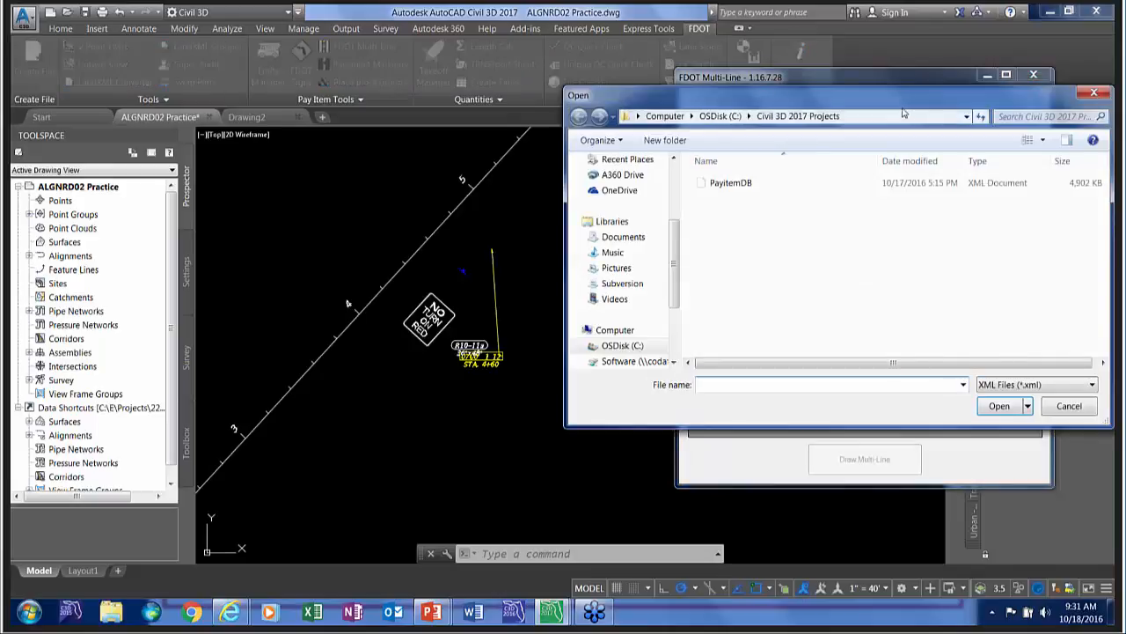
pyautogui.moveTo(885, 105)
pyautogui.mouseDown()
pyautogui.moveTo(762, 93)
pyautogui.moveTo(658, 55)
pyautogui.moveTo(657, 44)
pyautogui.mouseUp()
pyautogui.click(396, 294)
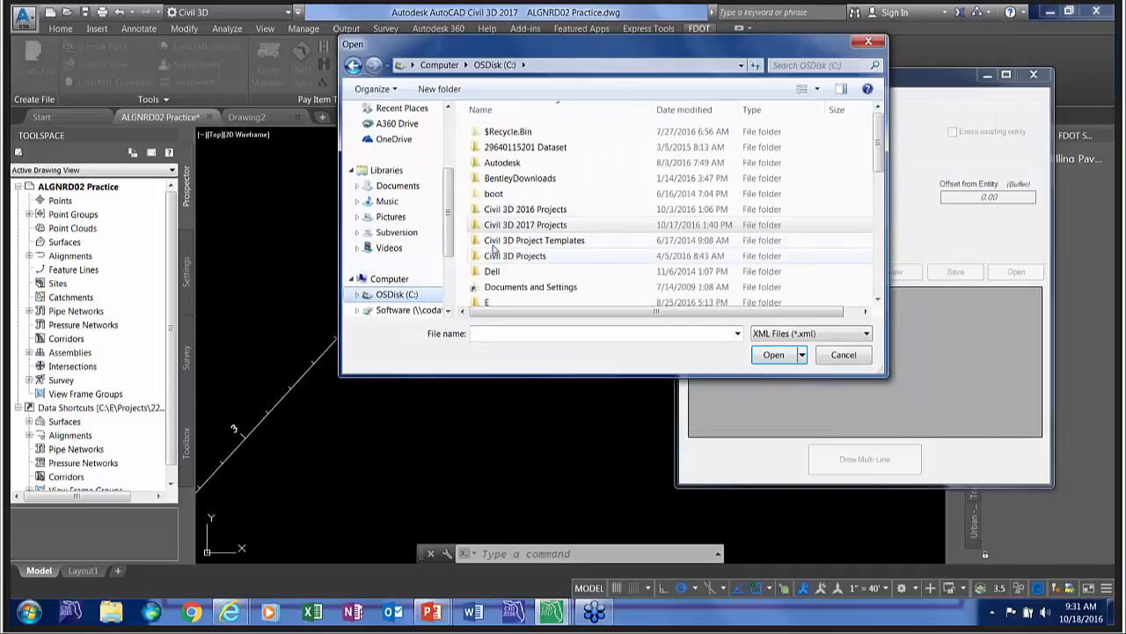
pyautogui.click(531, 275)
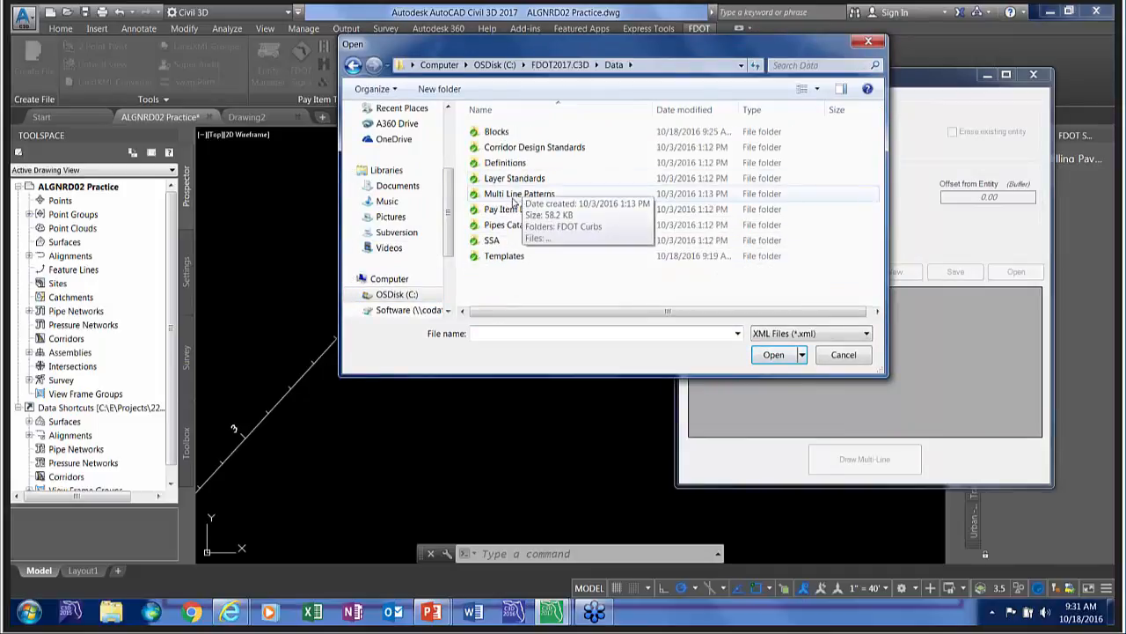
pyautogui.click(499, 195)
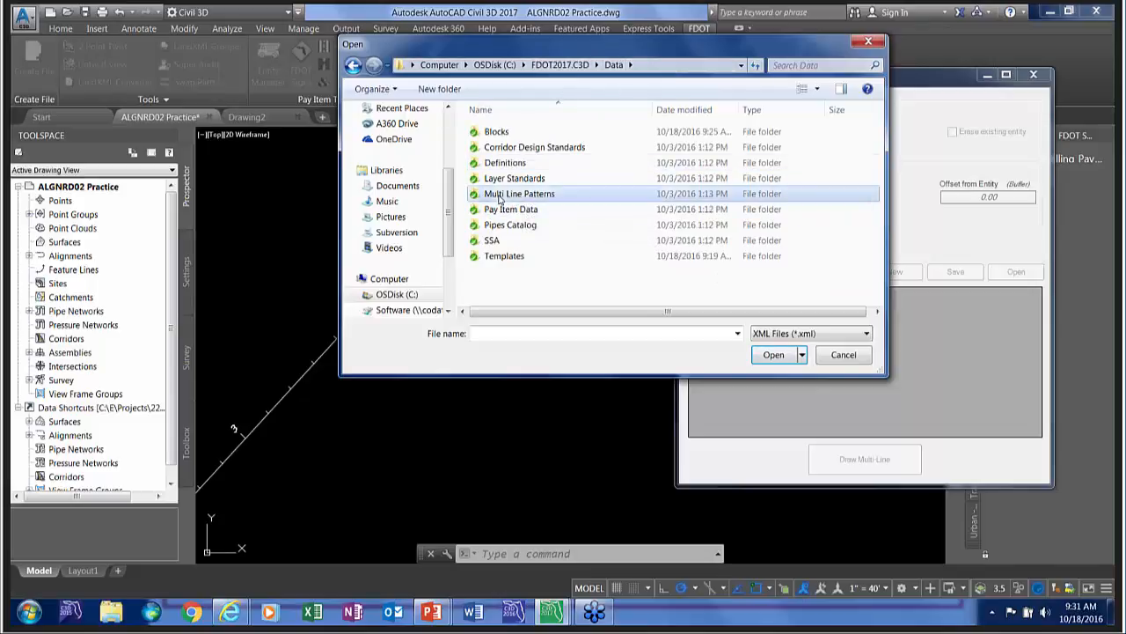
pyautogui.doubleClick(499, 195)
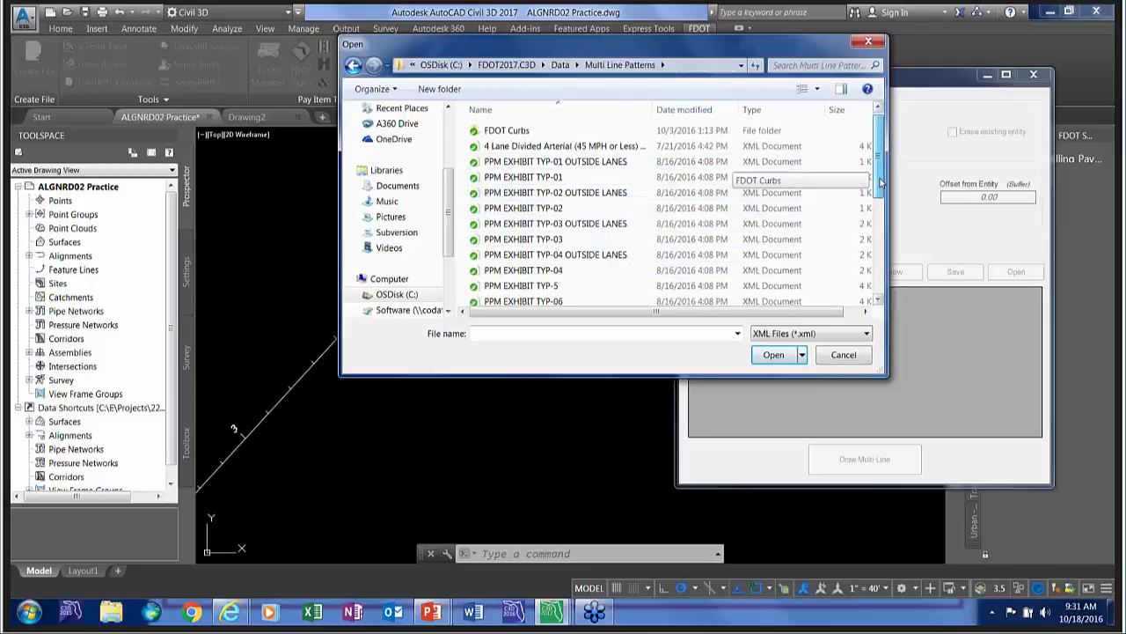
# Load the Type F Curb definition from the FDOT Curbs folder.
pyautogui.scroll(-1, 881, 193)
pyautogui.moveTo(881, 193); pyautogui.dragTo(864, 167)
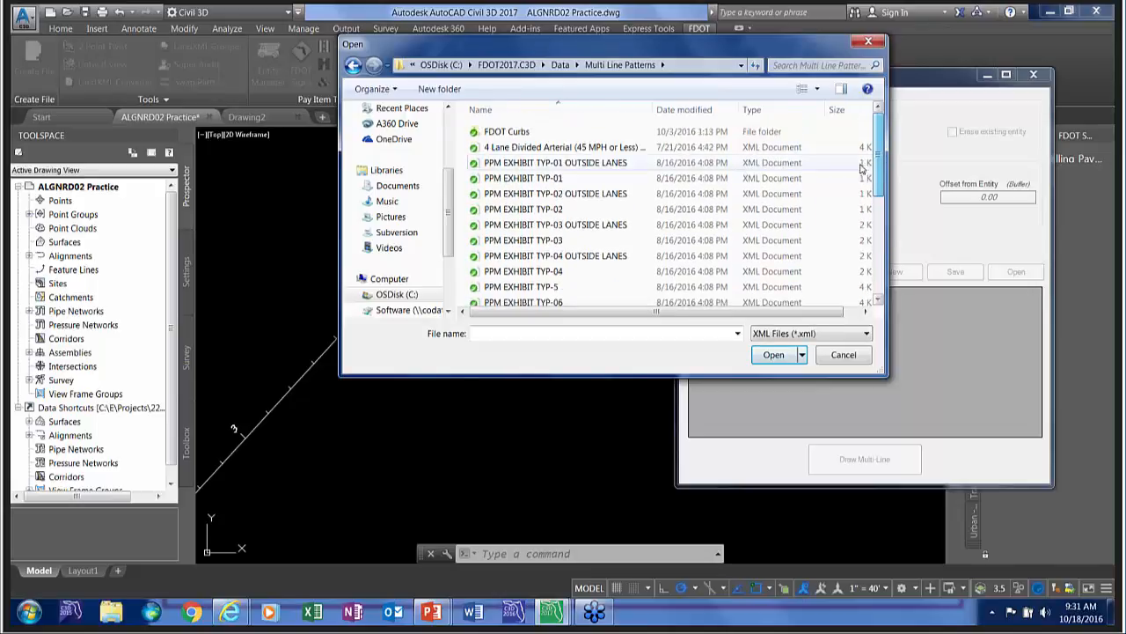
pyautogui.doubleClick(506, 132)
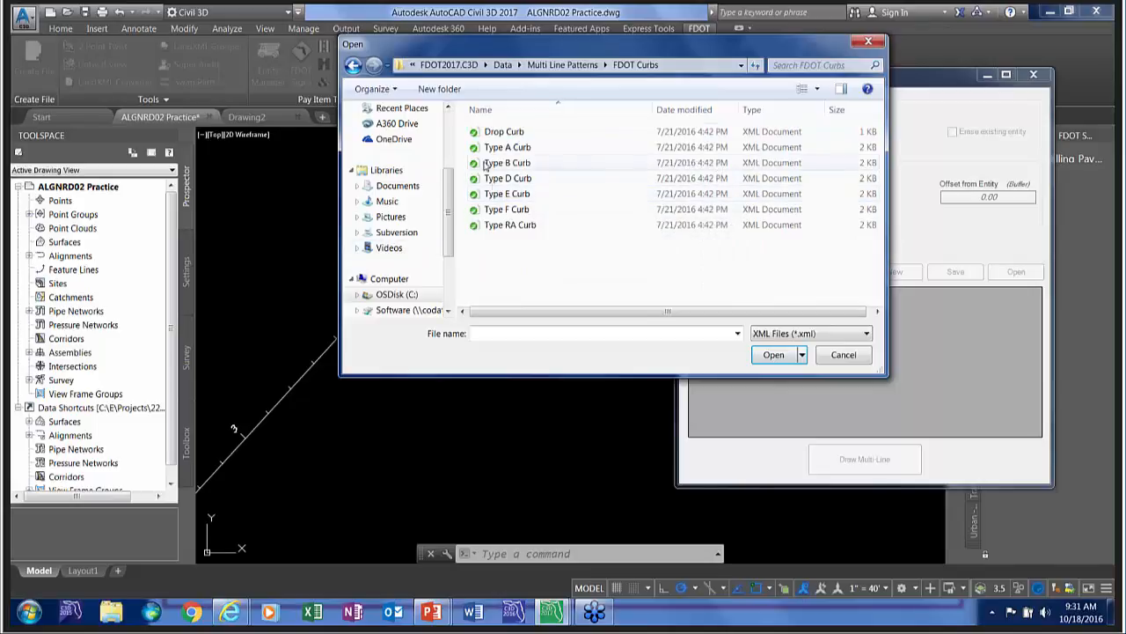
pyautogui.click(501, 211)
pyautogui.click(772, 356)
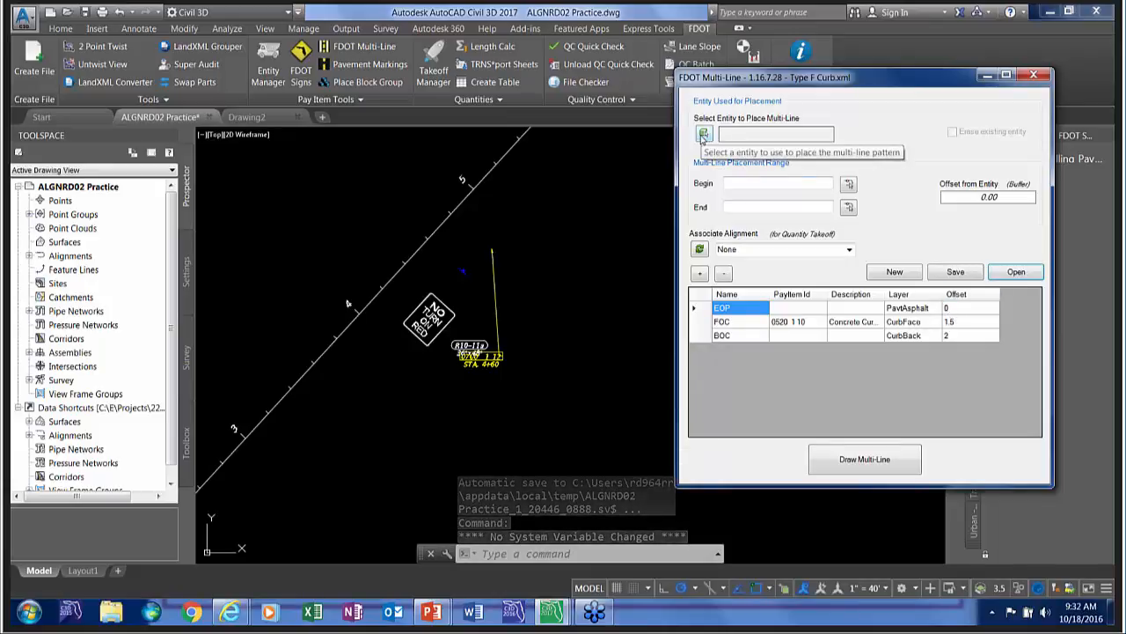
# Select the CLSR alignment as the placement entity and set the offset from entity to 24.
pyautogui.click(704, 135)
pyautogui.click(391, 280)
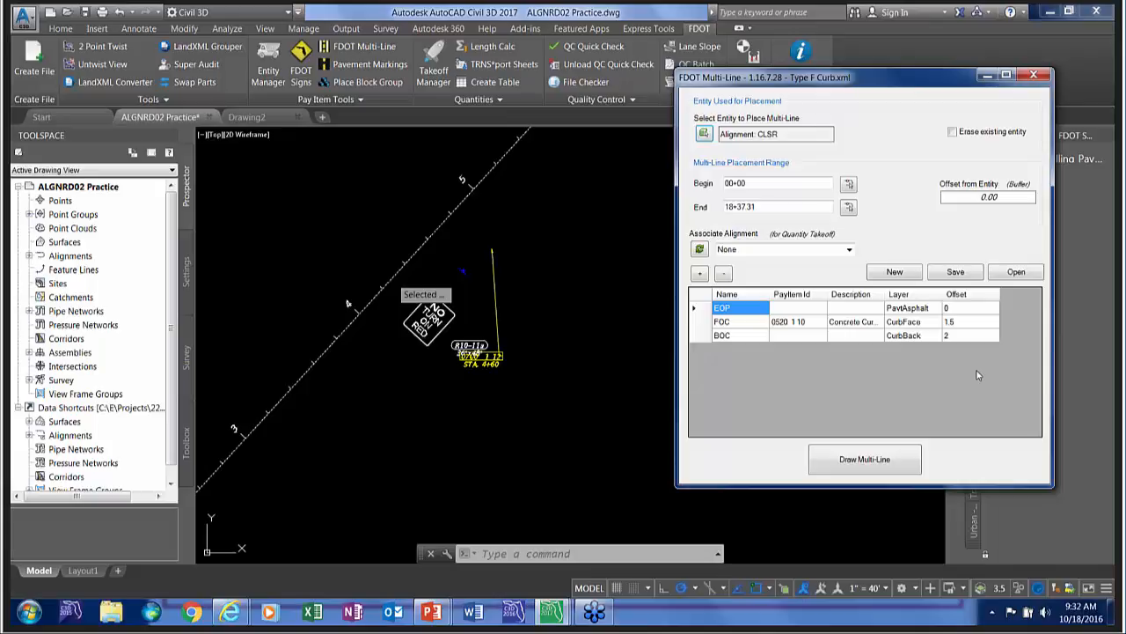
pyautogui.doubleClick(982, 196)
pyautogui.write('24')
# Draw the Type F curb multi-line on the upper-left side of the alignment and inspect its lines up close.
pyautogui.click(841, 461)
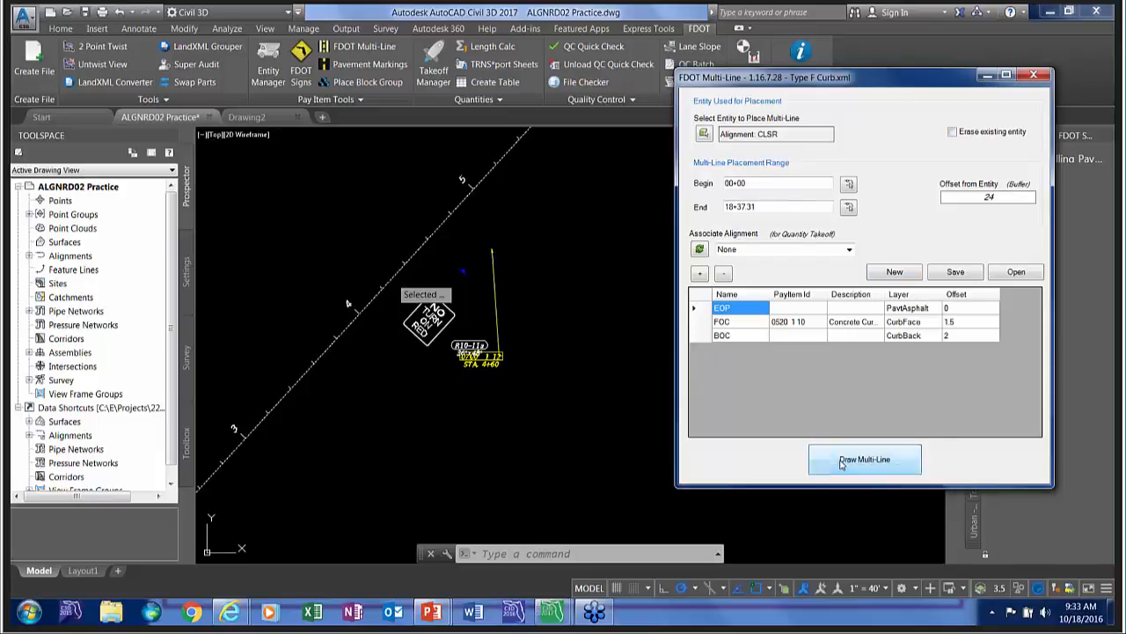
pyautogui.click(354, 269)
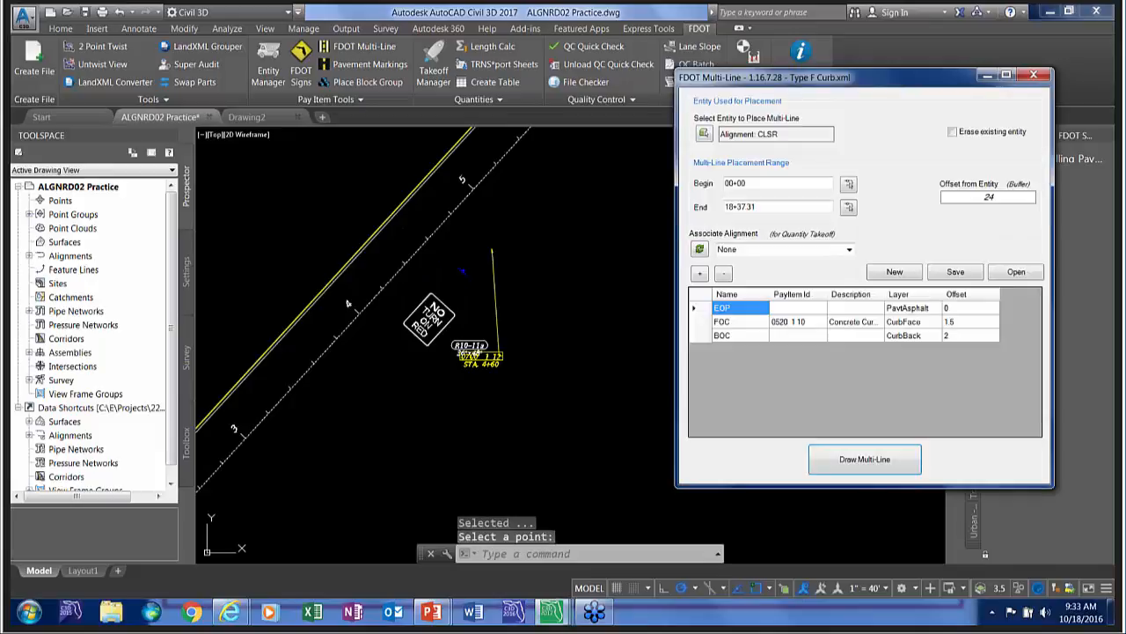
pyautogui.scroll(5, 360, 251)
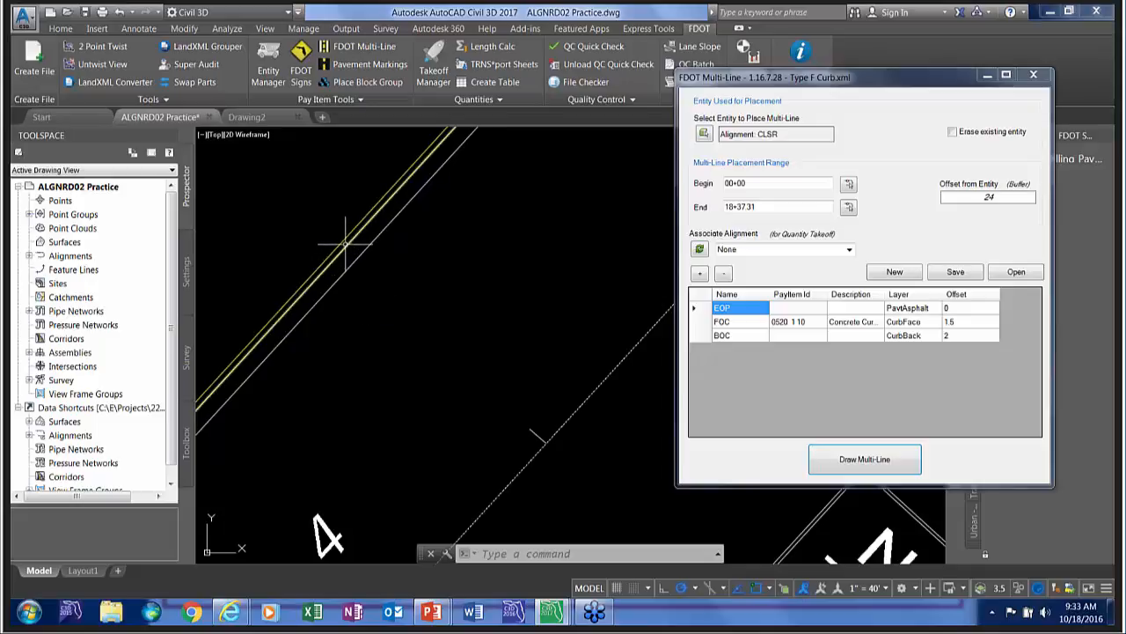
pyautogui.moveTo(345, 244)
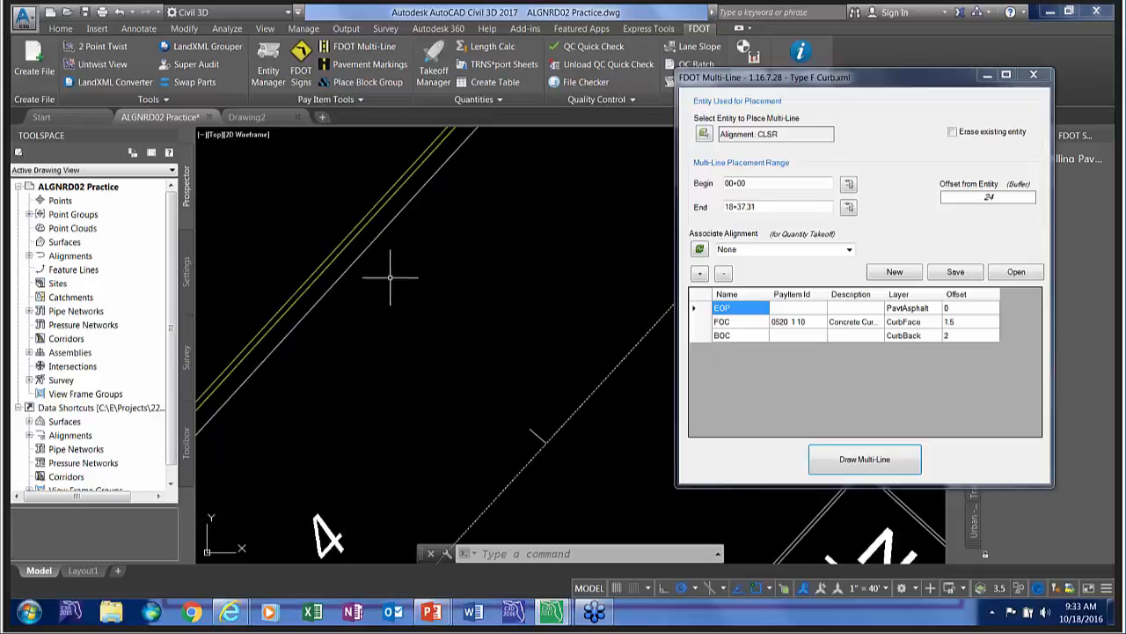
pyautogui.scroll(-2, 390, 264)
pyautogui.scroll(-3, 390, 273)
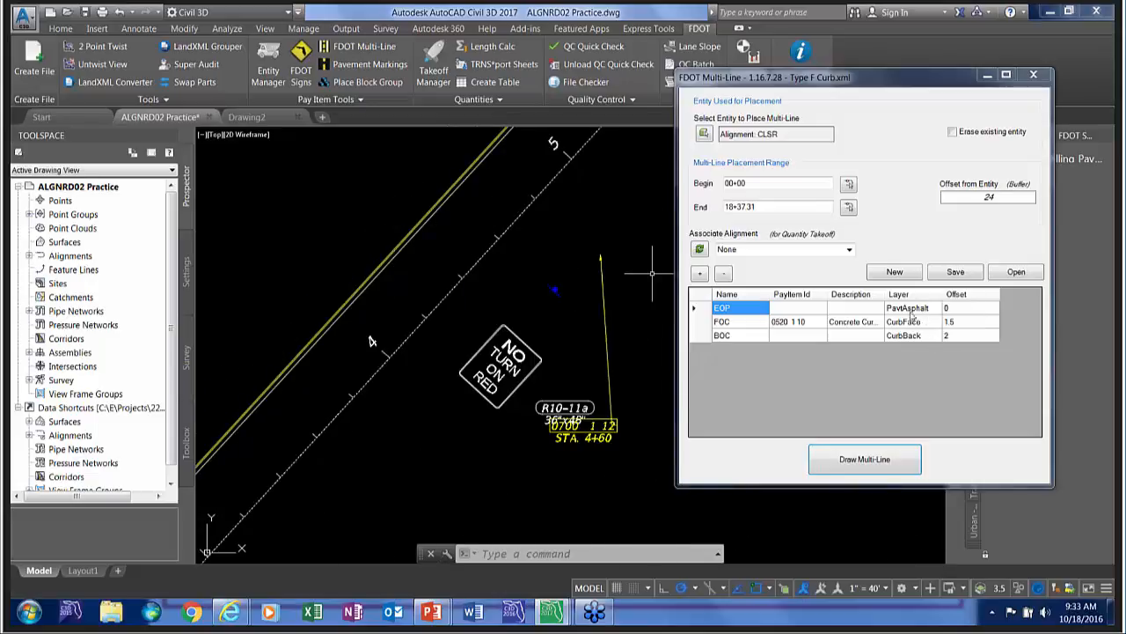
# Review the FOC subline's settings, the pay item database and the EOP subline's settings, leaving each without making changes.
pyautogui.moveTo(827, 294); pyautogui.dragTo(842, 298)
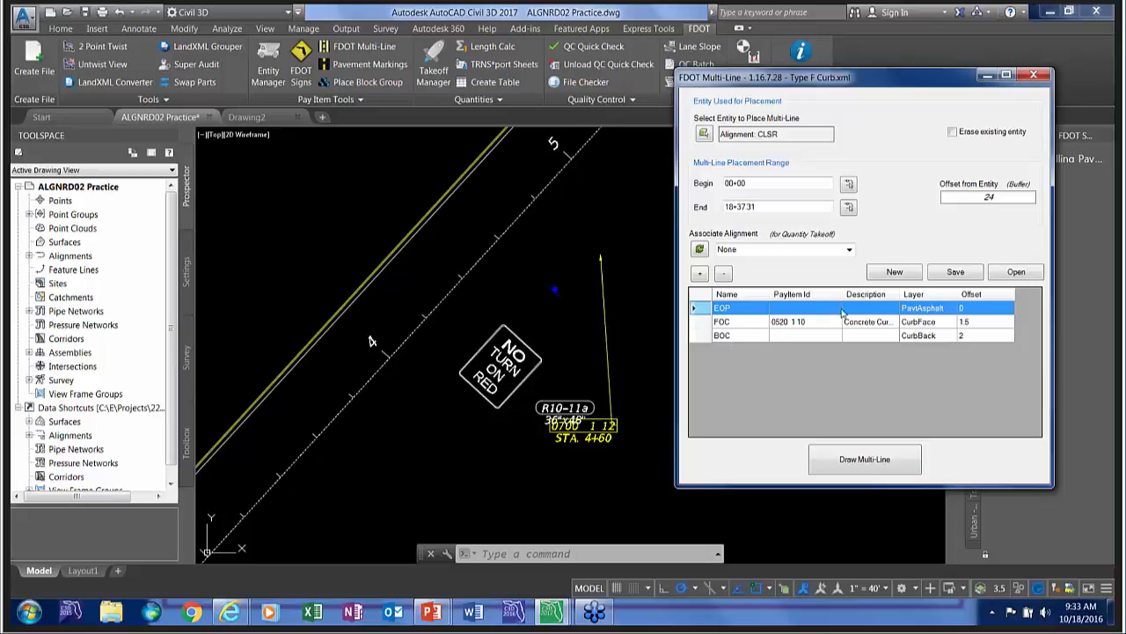
pyautogui.click(786, 328)
pyautogui.click(808, 323)
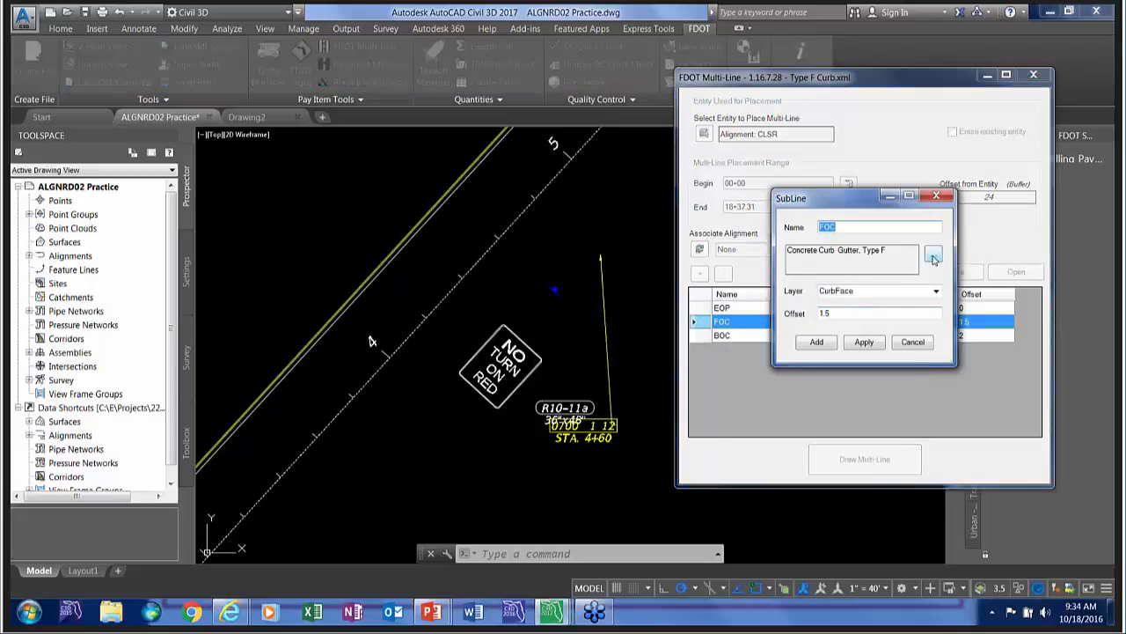
pyautogui.click(932, 255)
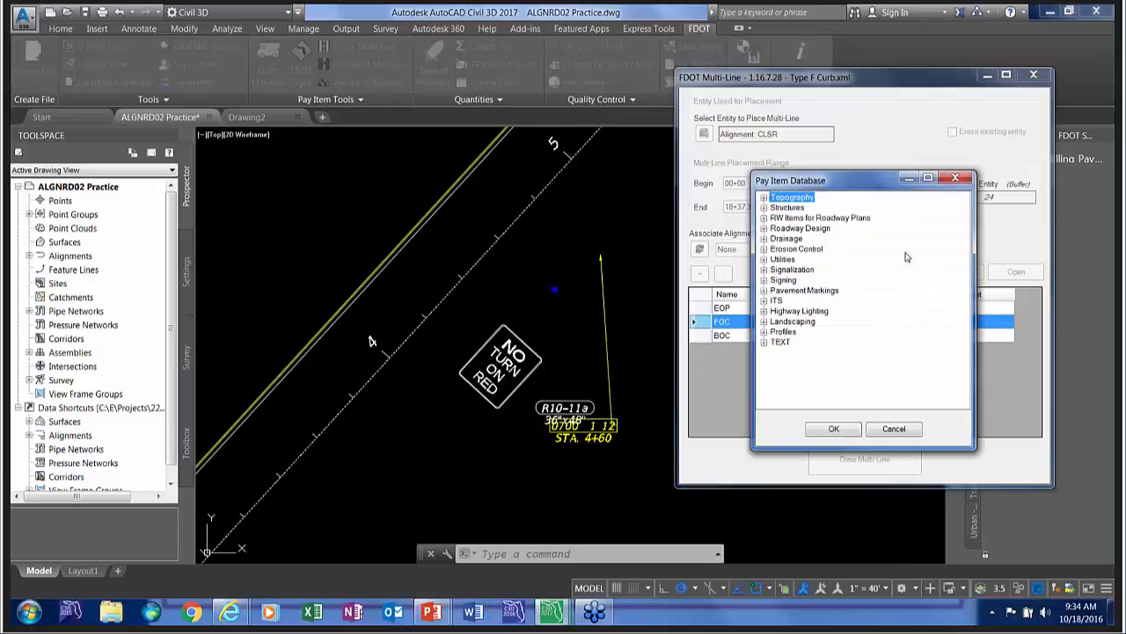
pyautogui.click(893, 429)
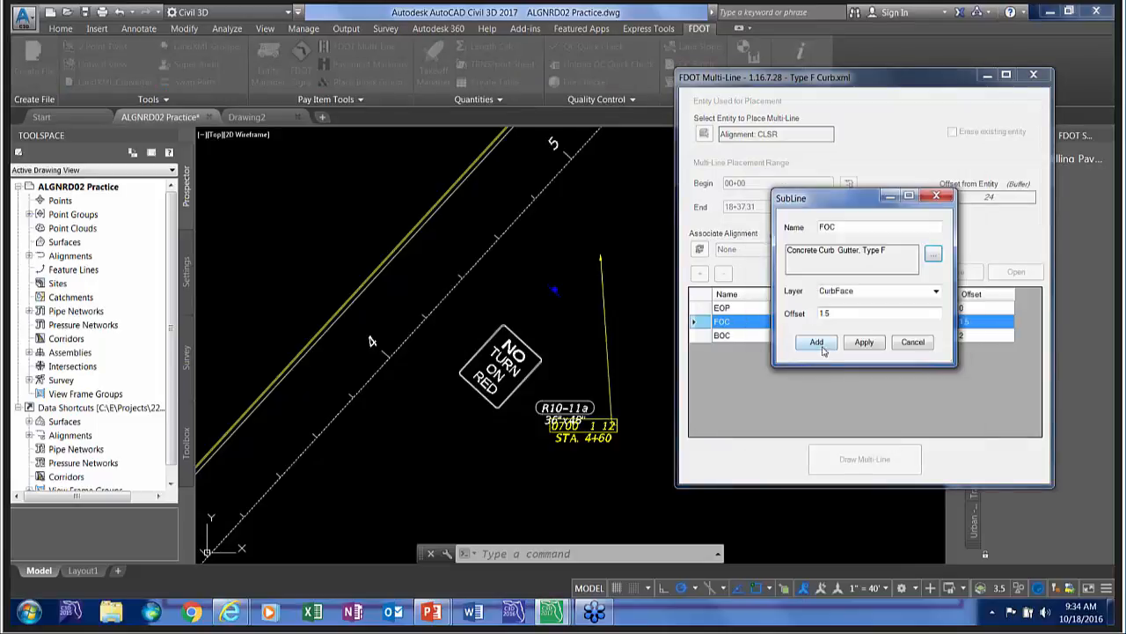
pyautogui.click(909, 343)
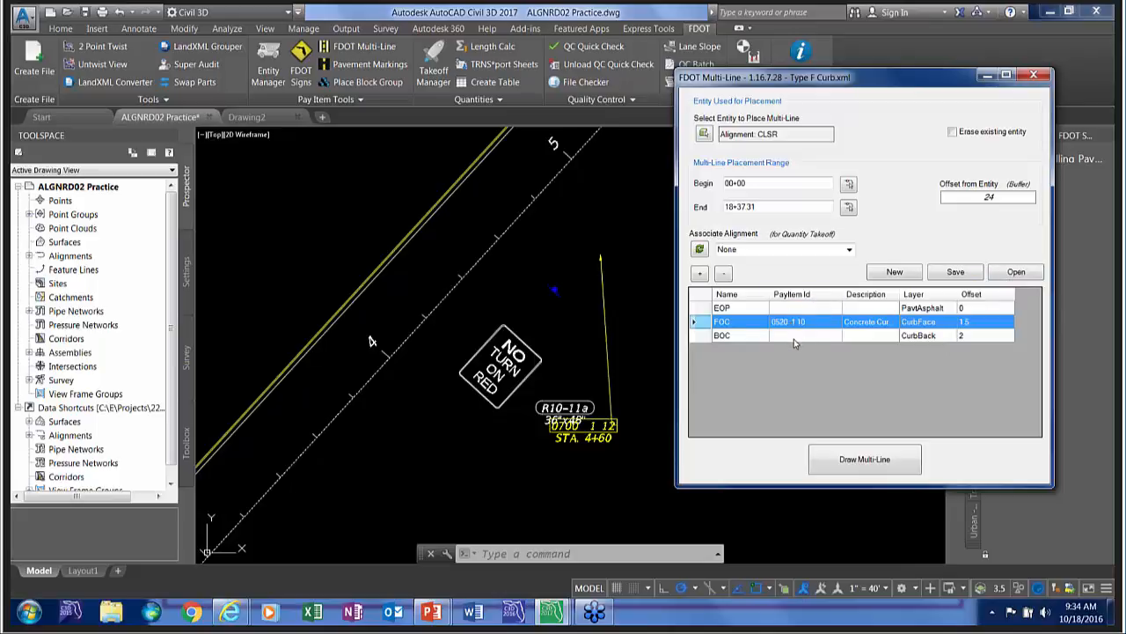
pyautogui.doubleClick(740, 311)
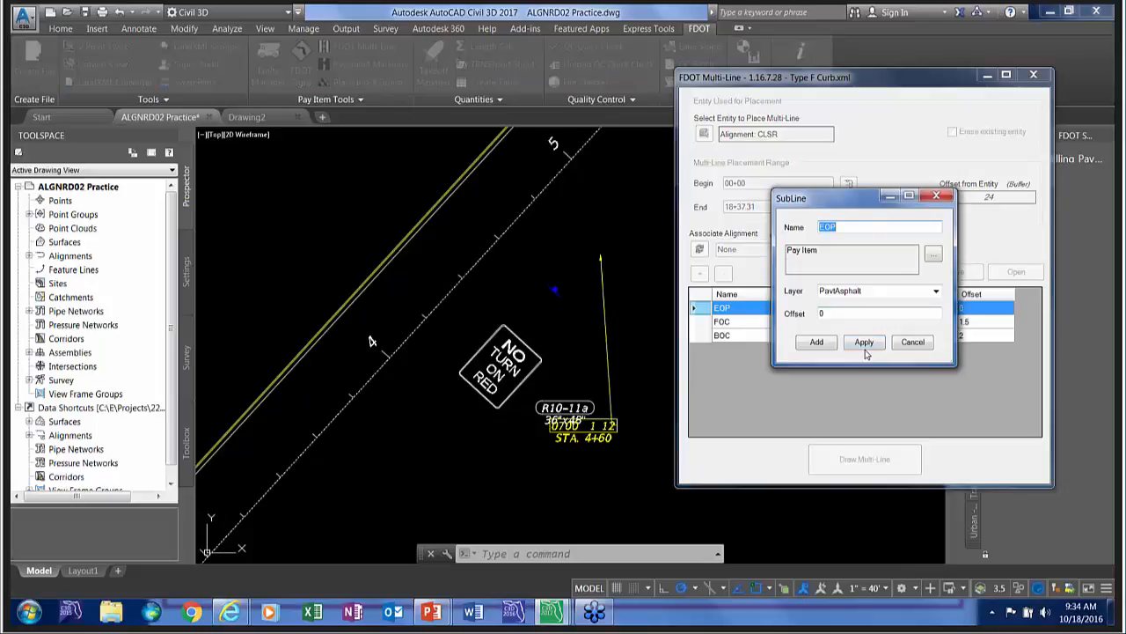
pyautogui.click(912, 342)
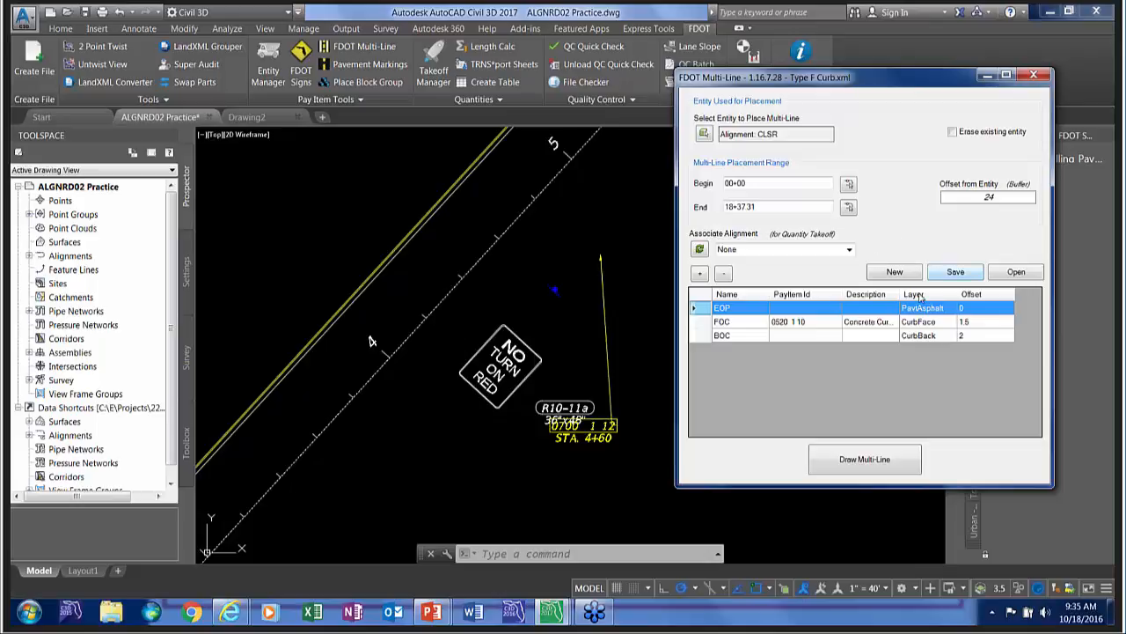
# Load the PPM EXHIBIT TYP-03 OUTSIDE LANES definition from Multi Line Patterns and set the offset from entity to 0.
pyautogui.click(1002, 278)
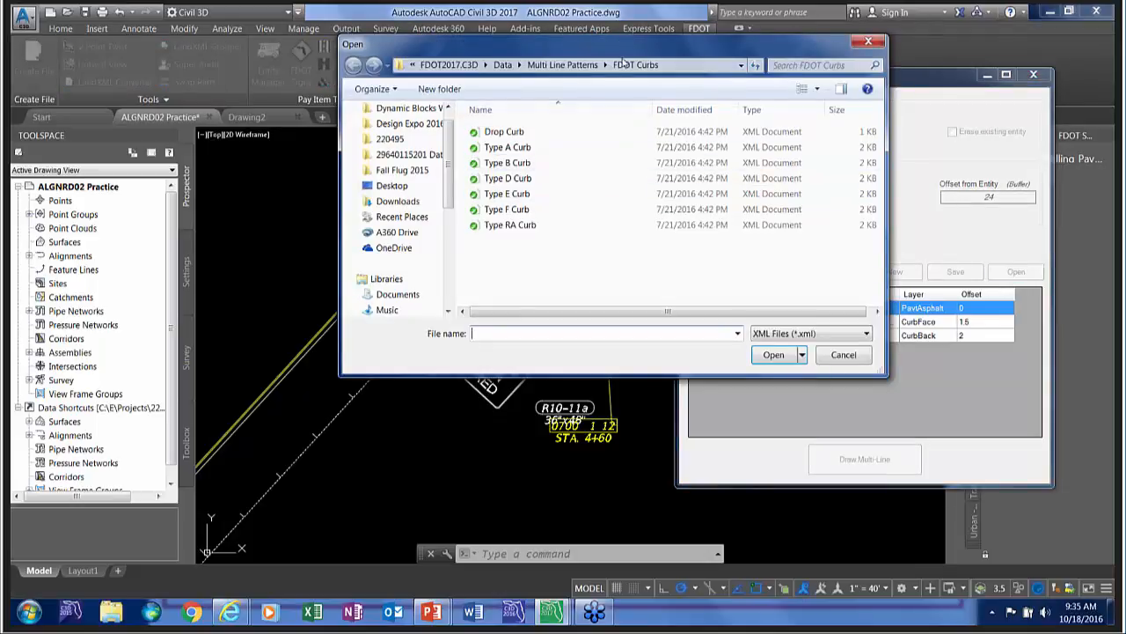
pyautogui.click(563, 64)
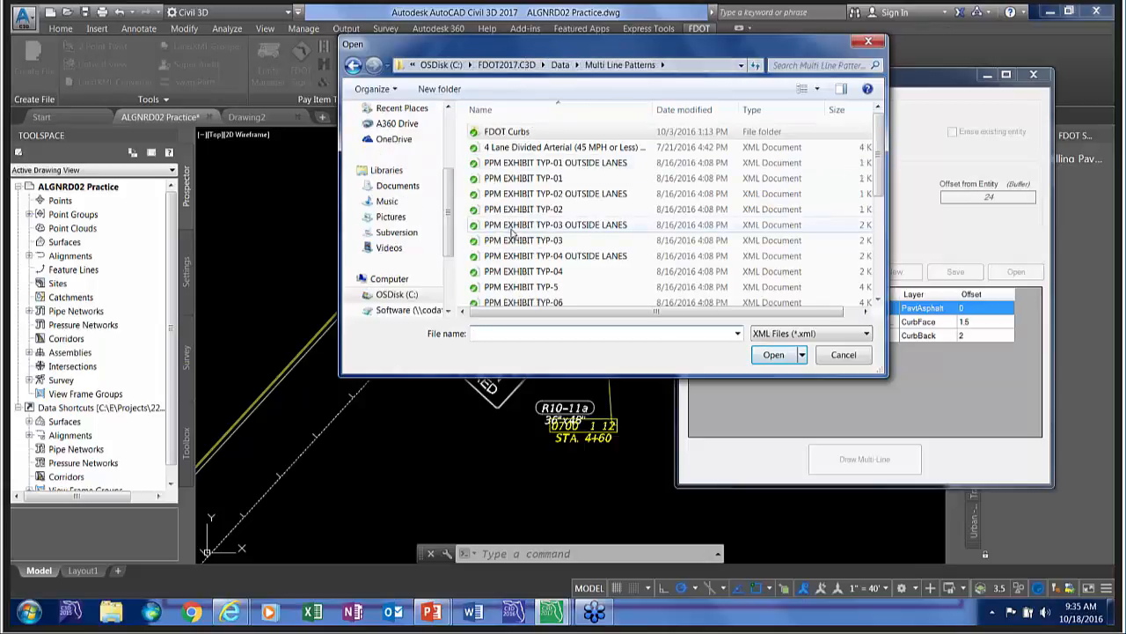
pyautogui.doubleClick(513, 226)
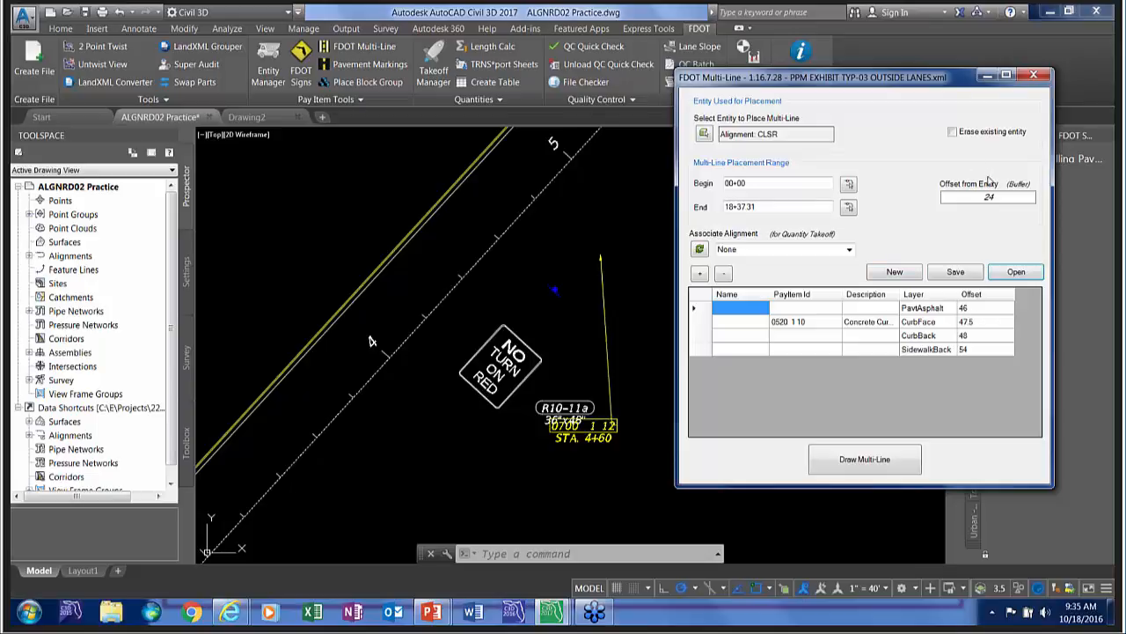
pyautogui.moveTo(1007, 197); pyautogui.dragTo(957, 201)
pyautogui.write('6')
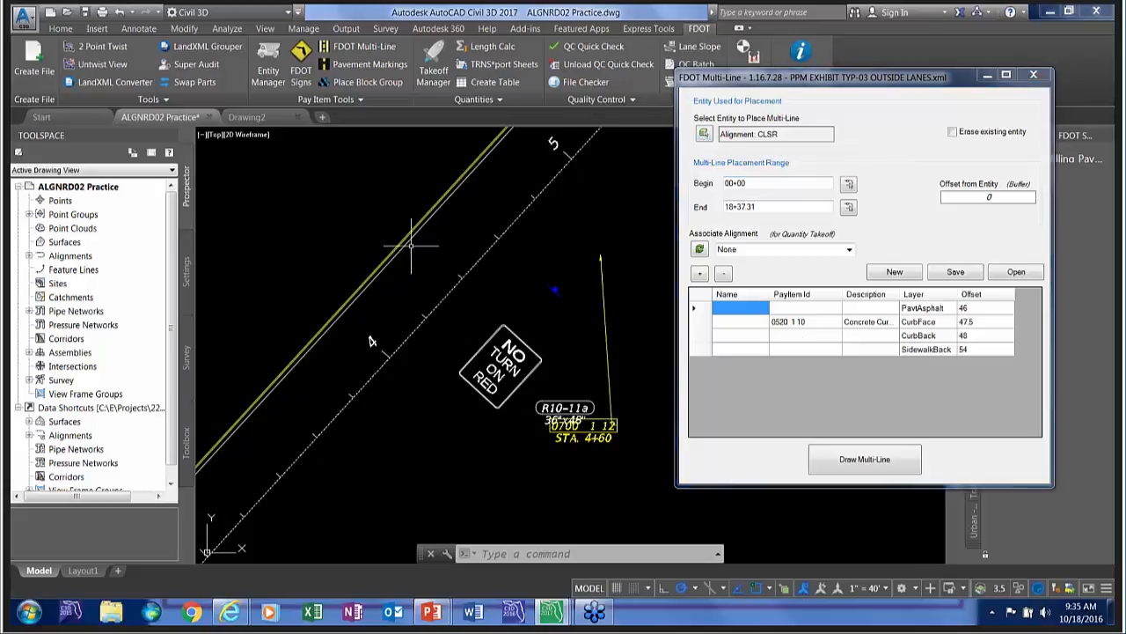
# Erase the existing Type F curb lines and draw the loaded multi-line on both sides of the CLSR alignment.
pyautogui.click(369, 226)
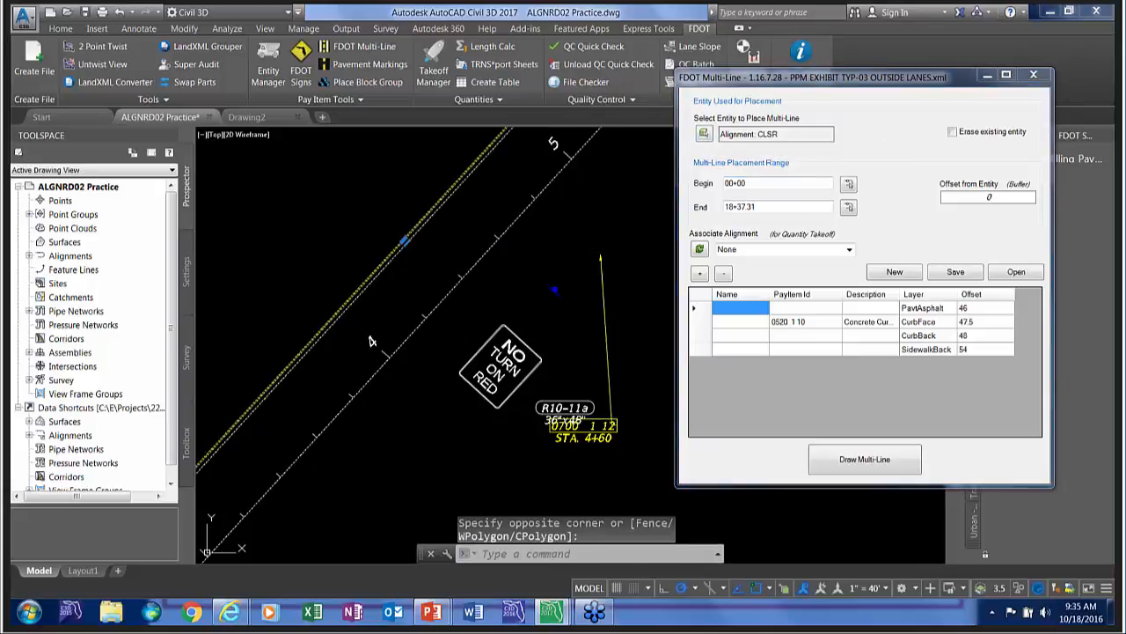
pyautogui.press('Delete')
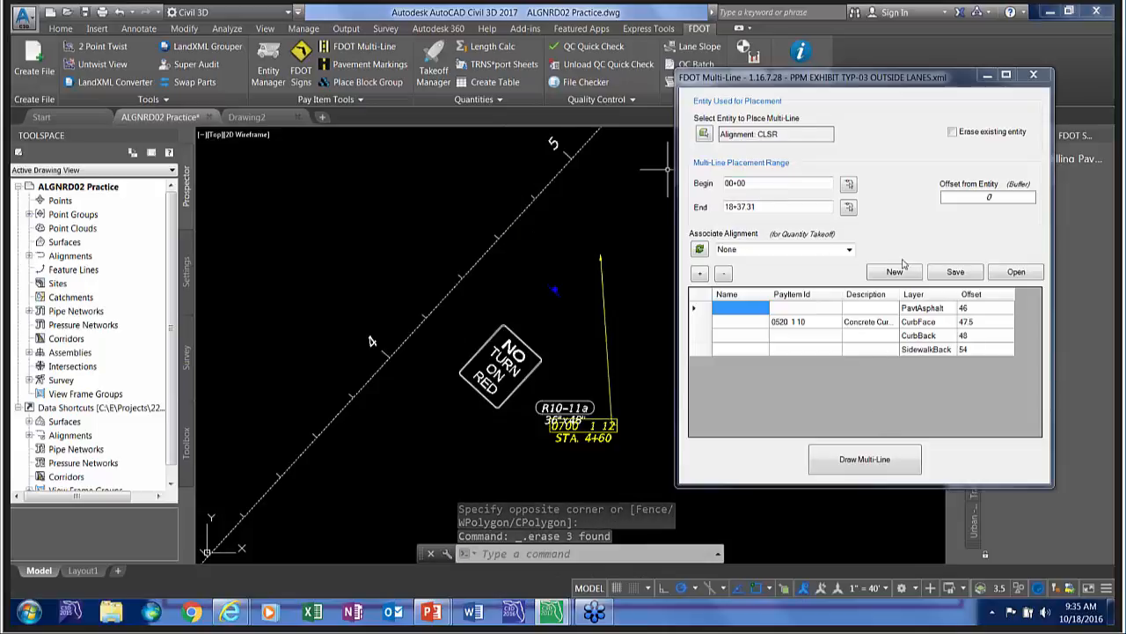
pyautogui.click(861, 459)
pyautogui.click(369, 243)
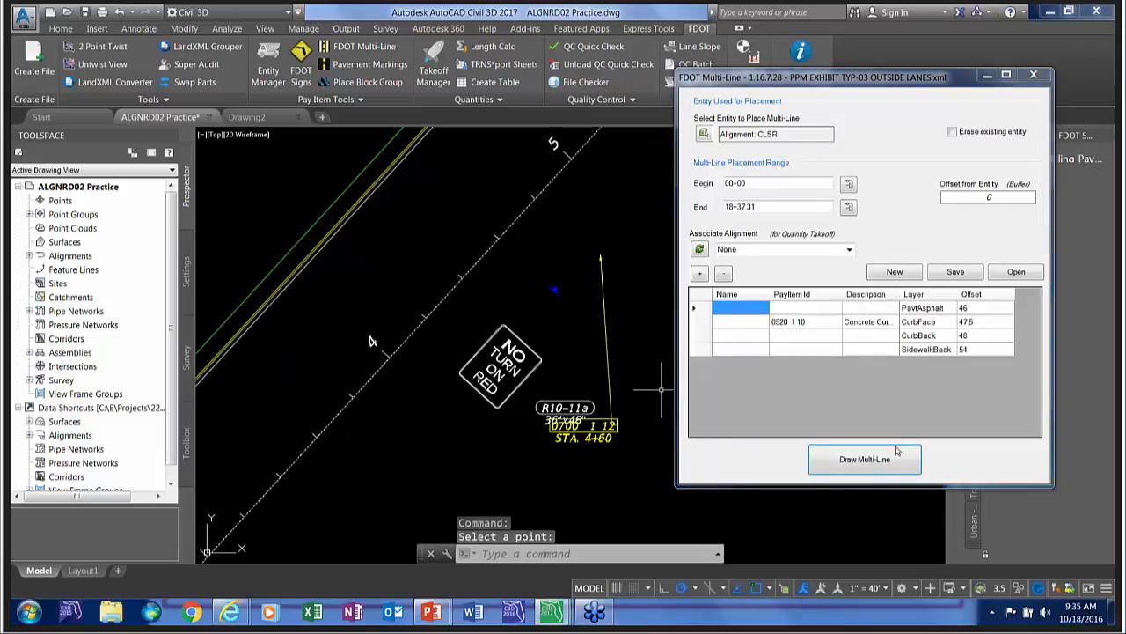
pyautogui.click(865, 460)
pyautogui.click(420, 450)
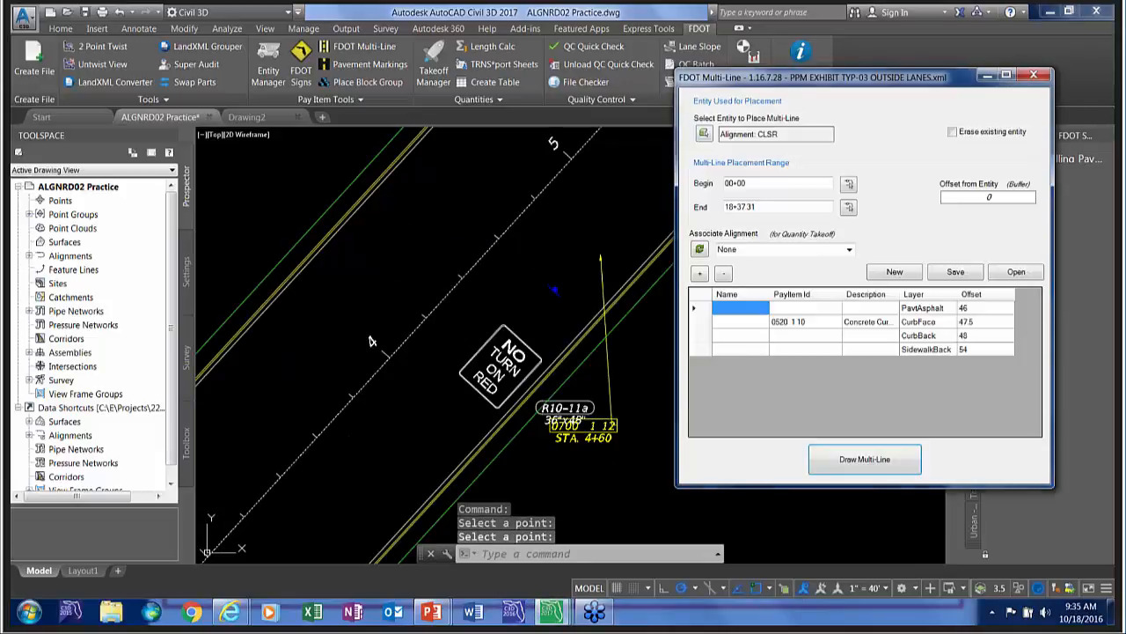
# Examine the new curb face line's layer and pay item, and view the drawn lines on both sides of the alignment.
pyautogui.moveTo(262, 310)
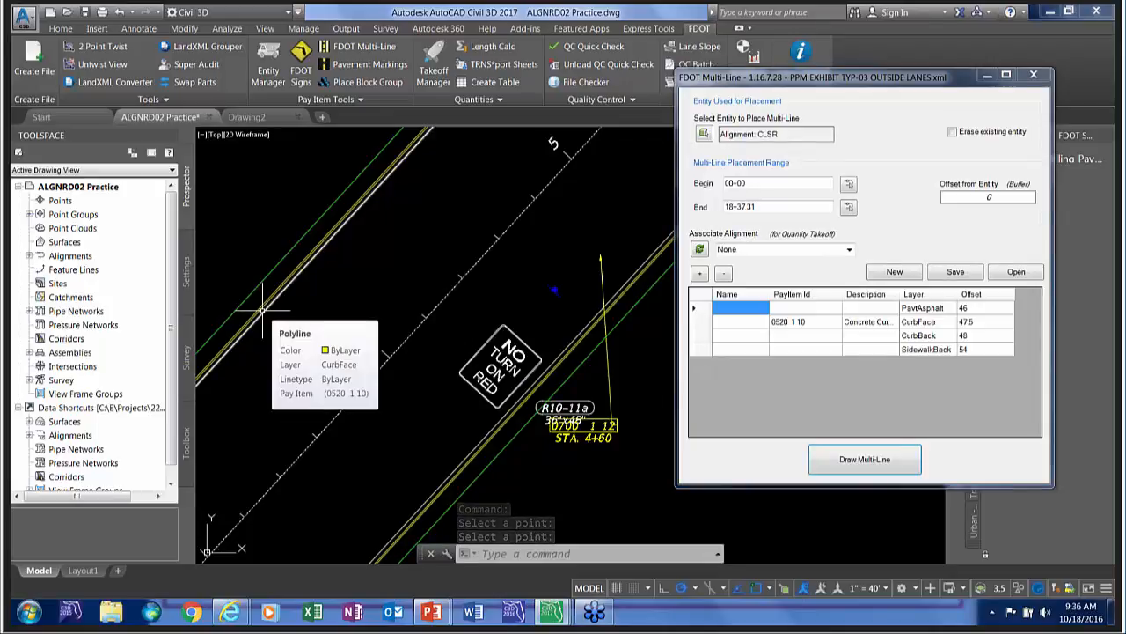
pyautogui.scroll(3, 263, 309)
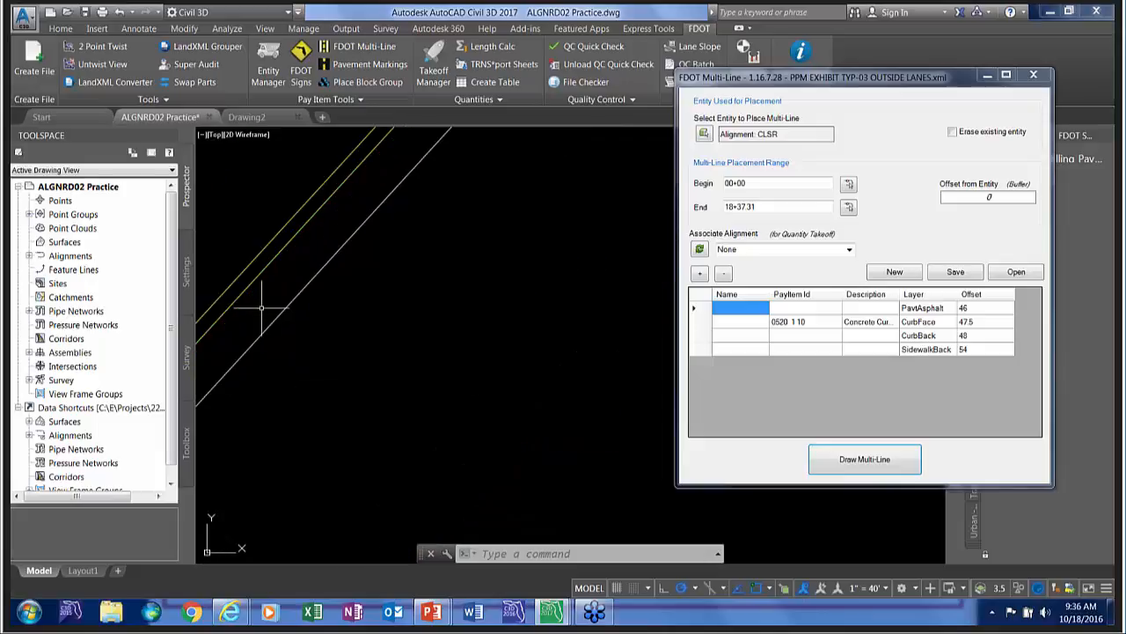
pyautogui.moveTo(251, 280)
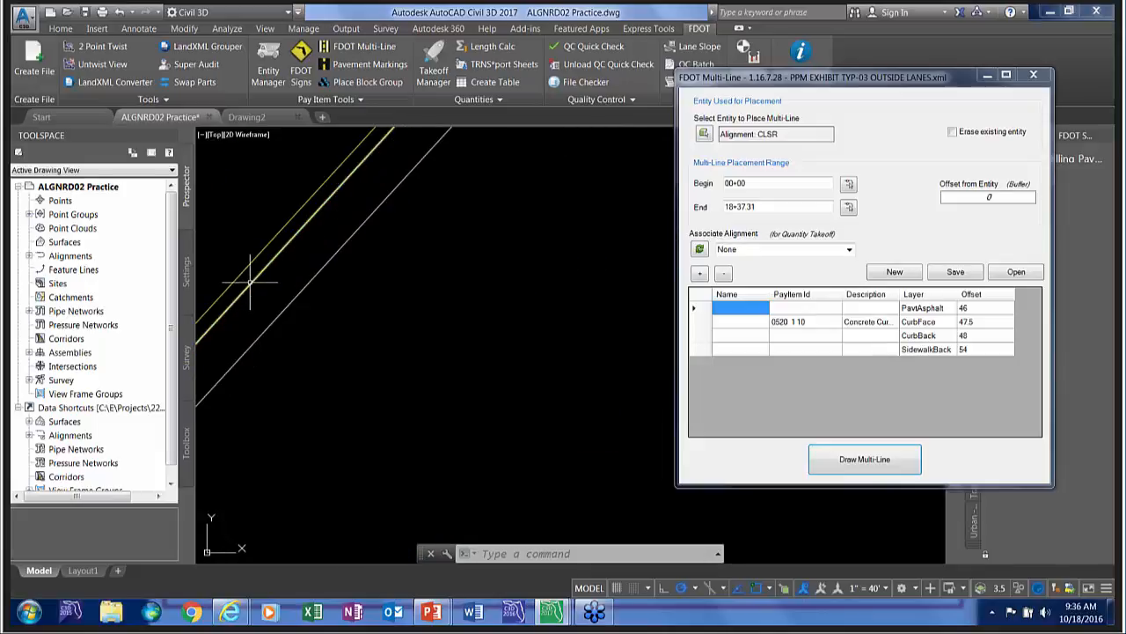
pyautogui.scroll(-5, 251, 282)
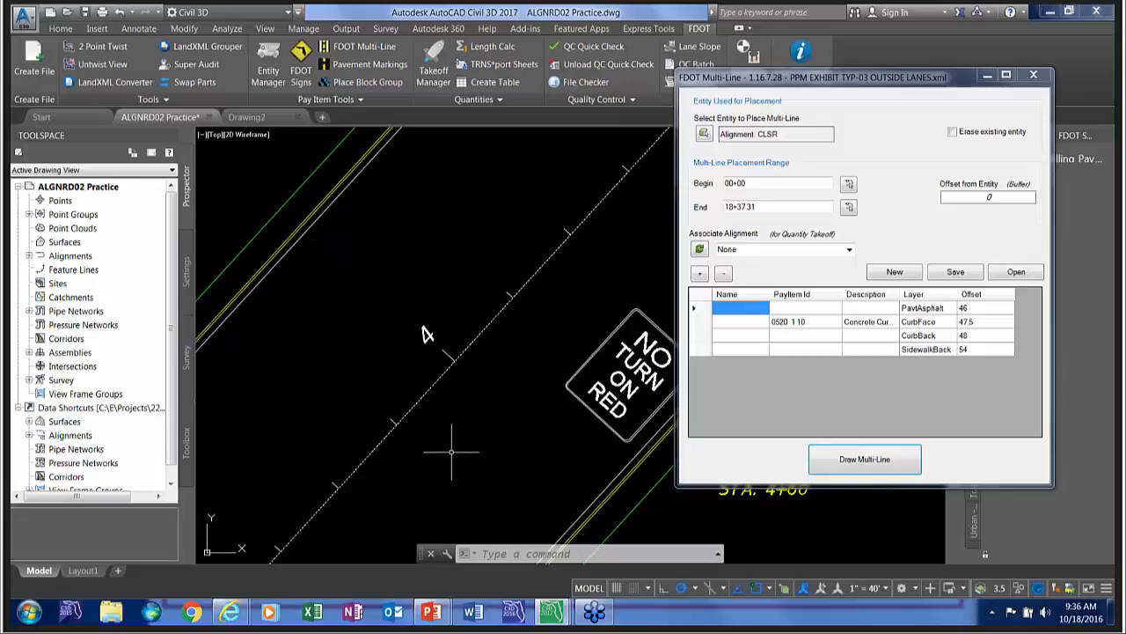
pyautogui.moveTo(451, 453); pyautogui.dragTo(350, 294, button='middle')
pyautogui.scroll(-5, 350, 295)
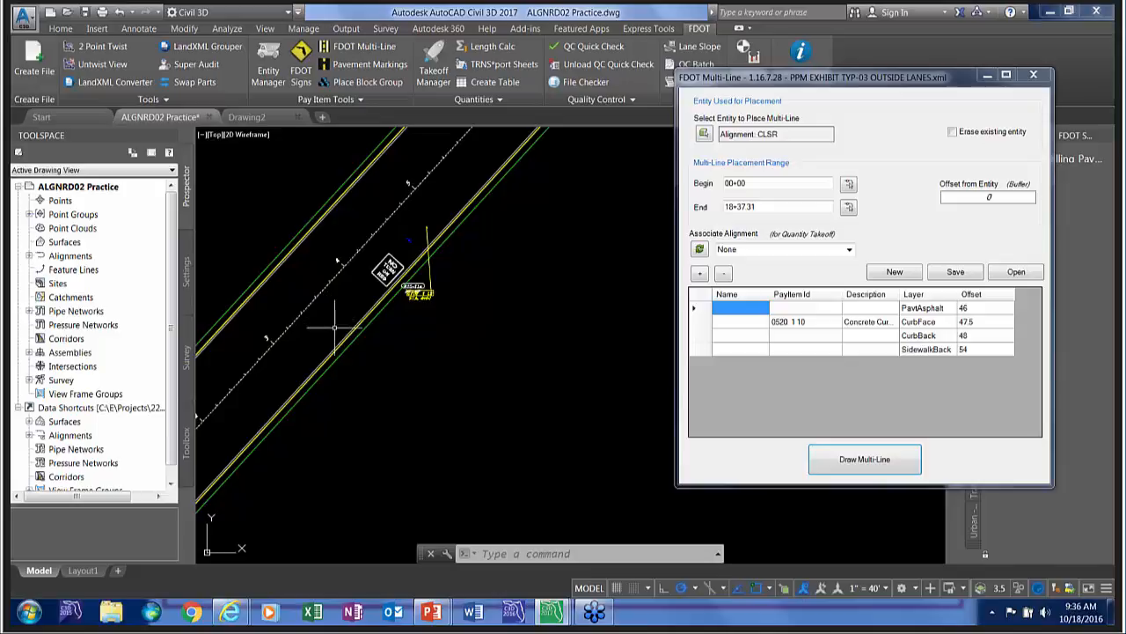
# Leave the FDOT Multi-Line dialog and open the FDOT Pavement Marking Tool beside the roadway near station 3.
pyautogui.scroll(3, 336, 330)
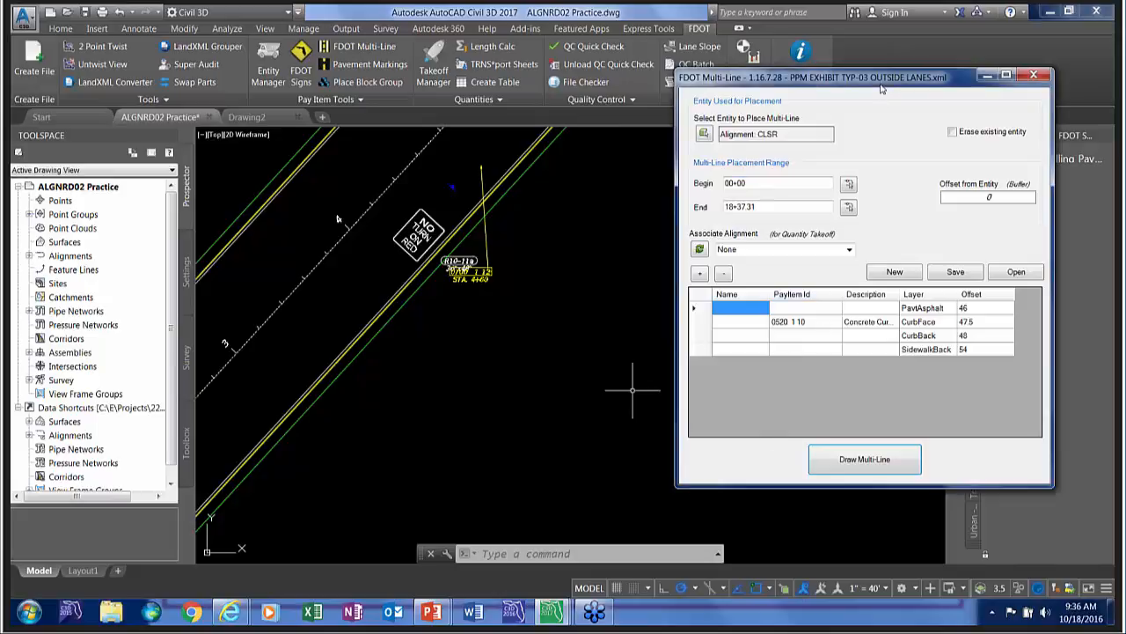
pyautogui.moveTo(883, 92); pyautogui.dragTo(867, 73)
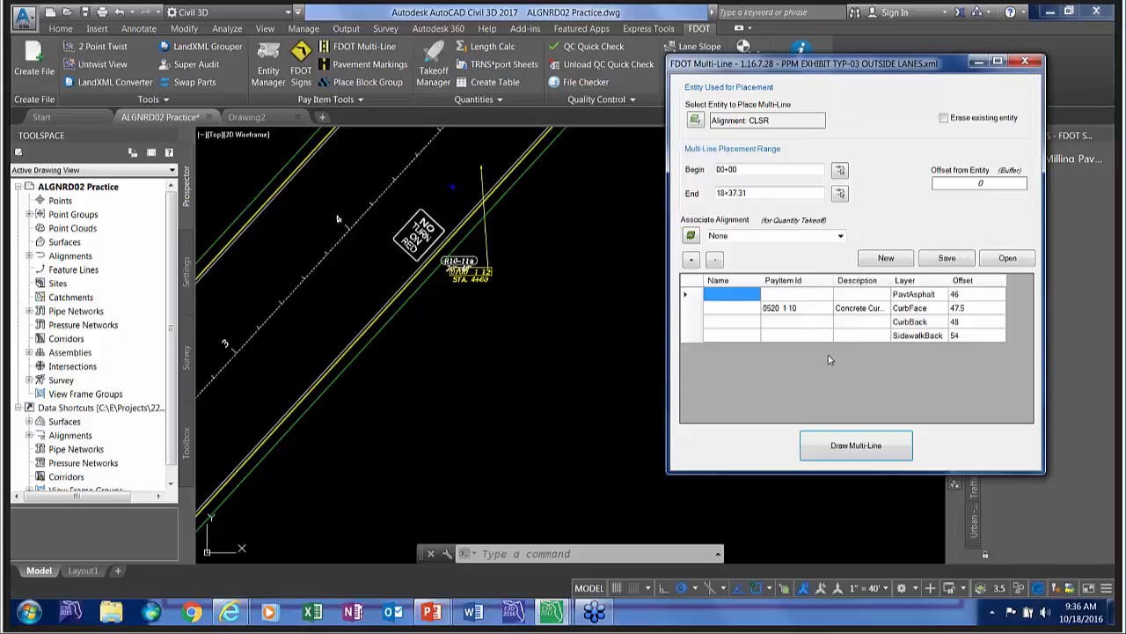
pyautogui.click(832, 436)
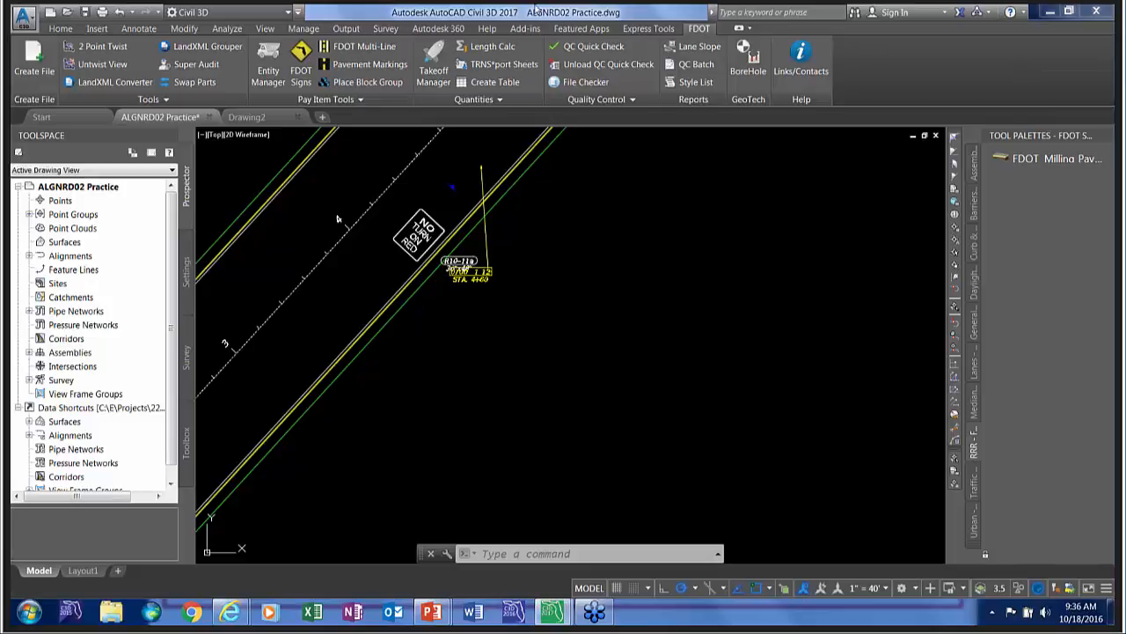
pyautogui.click(352, 65)
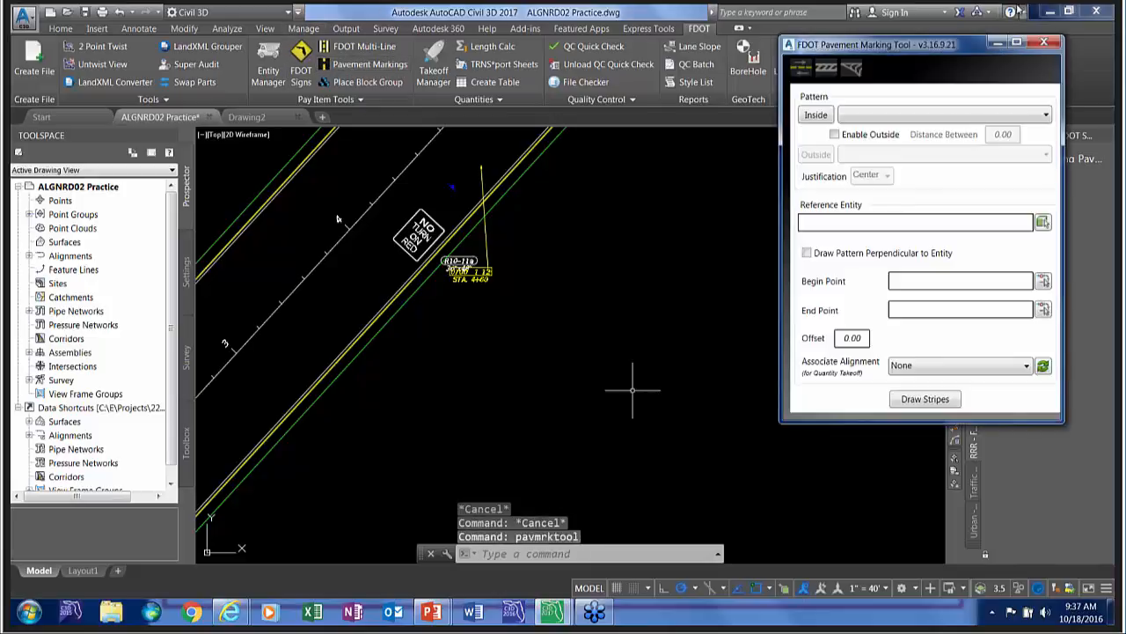
pyautogui.moveTo(923, 46); pyautogui.dragTo(858, 59)
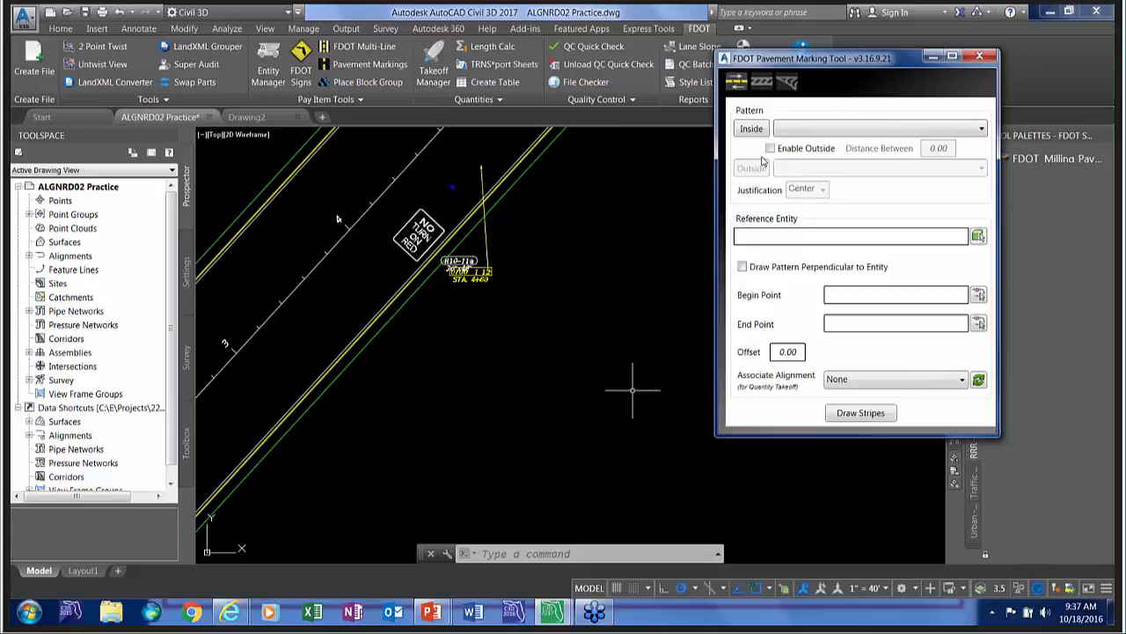
pyautogui.scroll(-5, 393, 370)
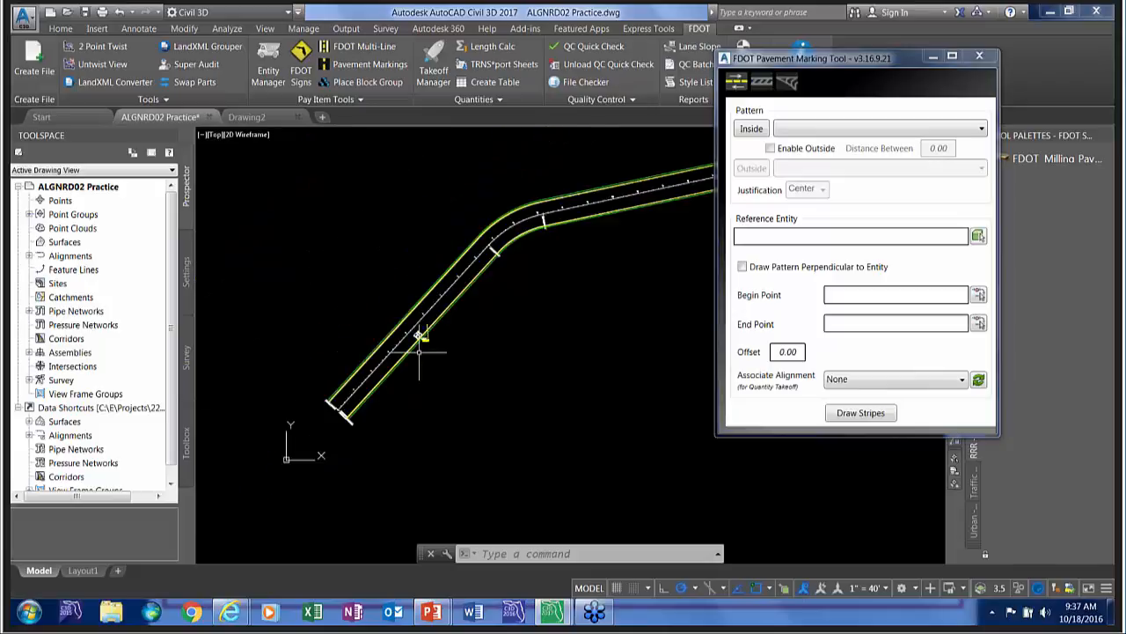
pyautogui.scroll(5, 346, 360)
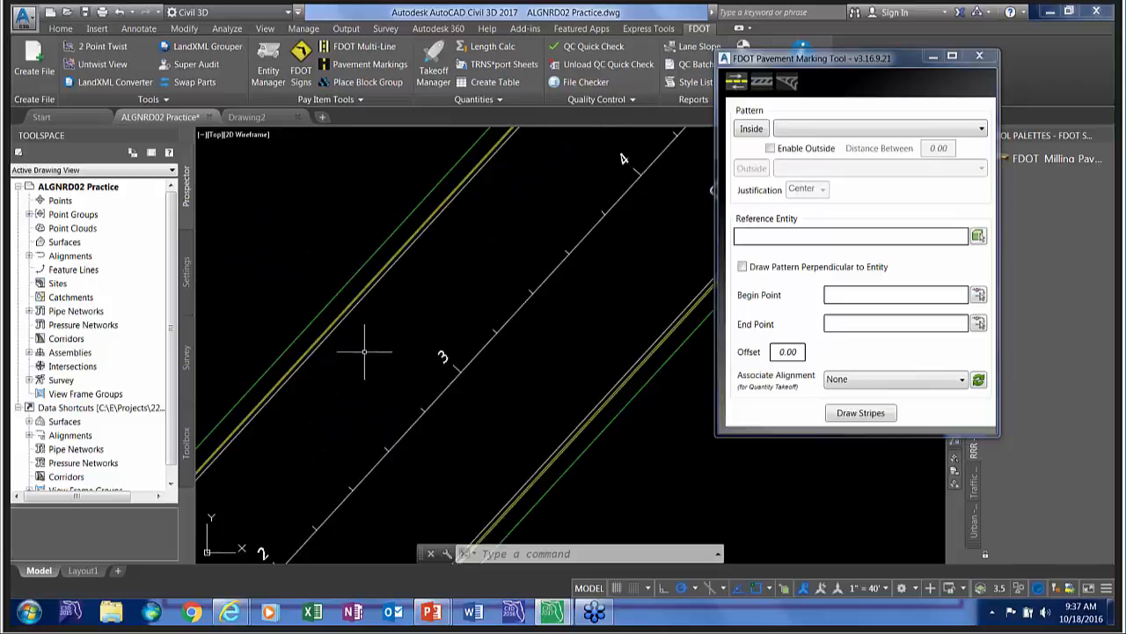
# Set the inside pattern to 0709 11131, Two Reactive Components white 10/30 skip 6" PMStripe6W(10-30), with the outside pattern disabled.
pyautogui.click(751, 129)
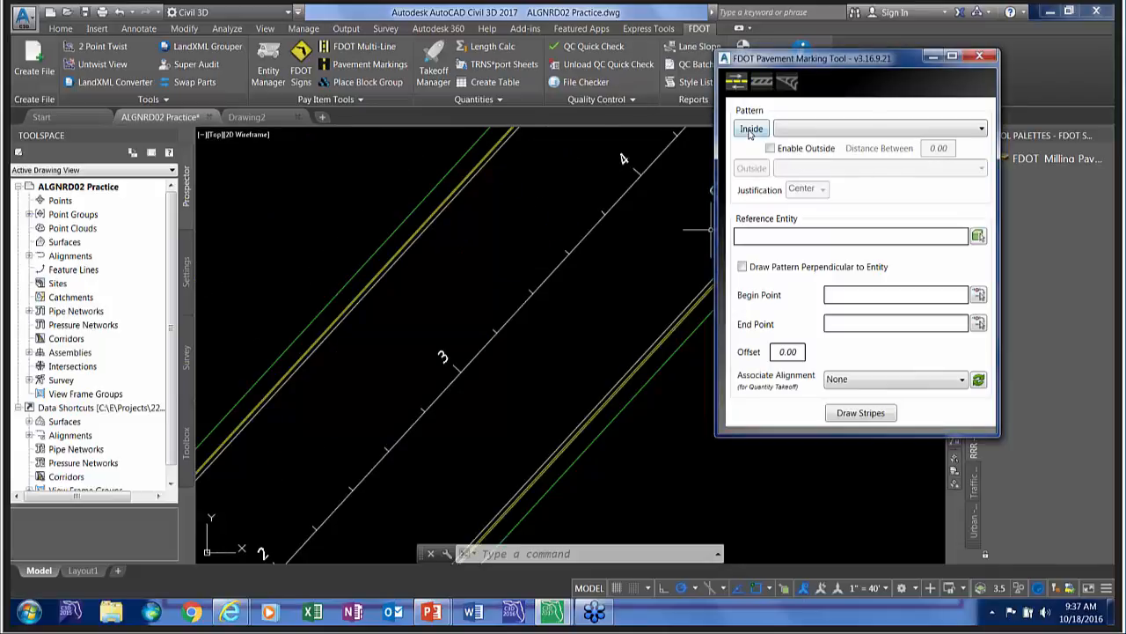
pyautogui.click(42, 50)
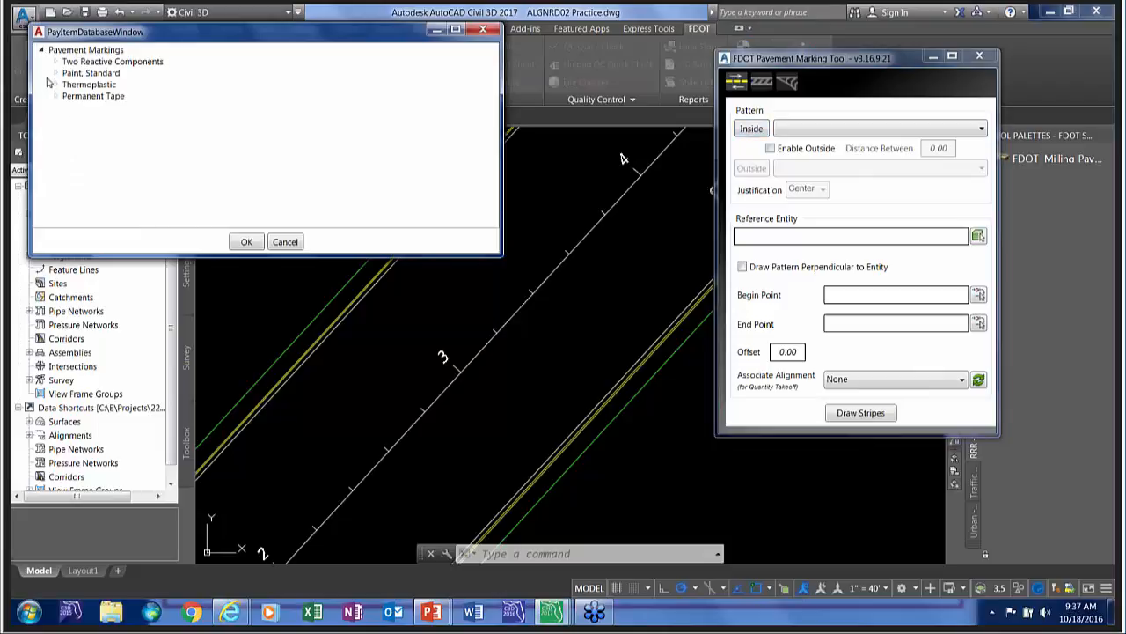
pyautogui.click(55, 62)
pyautogui.click(69, 84)
pyautogui.click(290, 107)
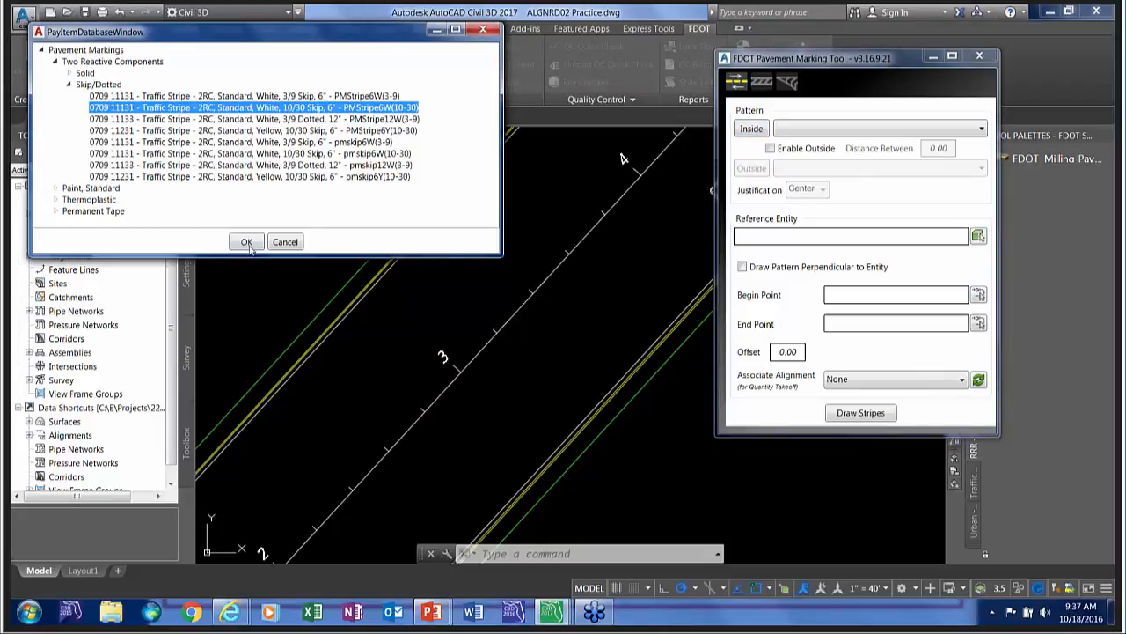
pyautogui.click(247, 242)
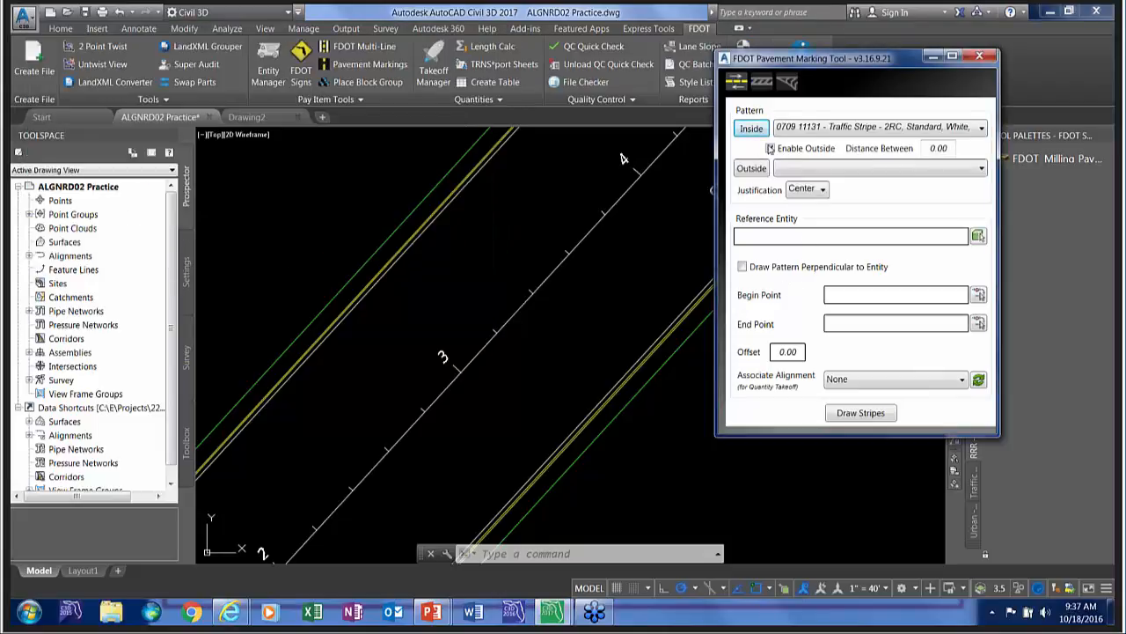
pyautogui.click(771, 148)
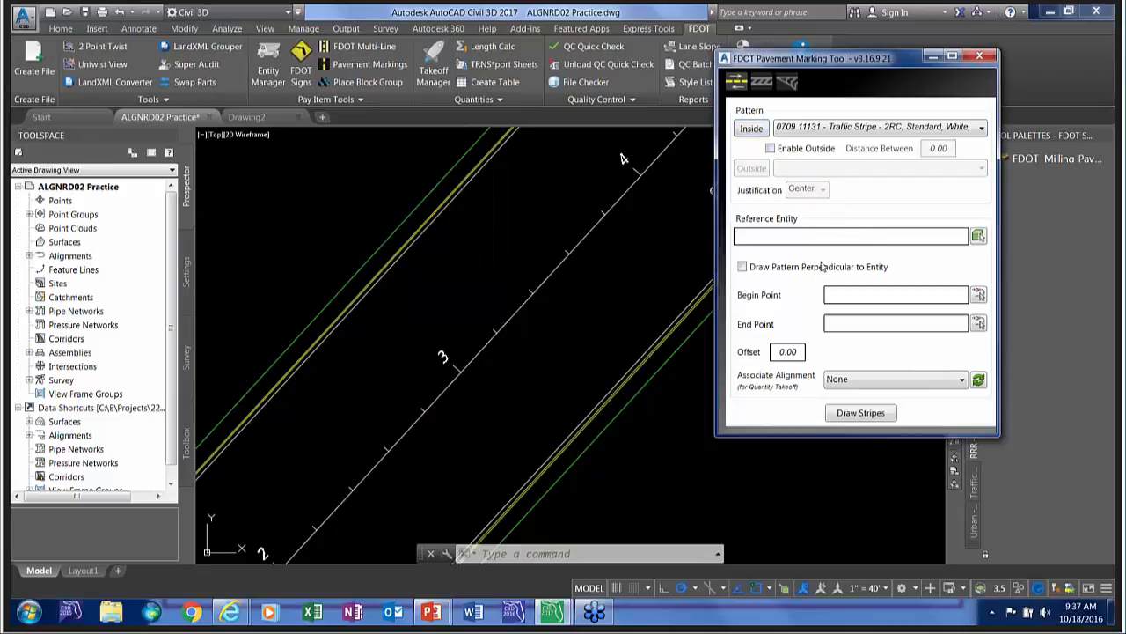
# Draw the skip stripes along the left pavement edge line, offset 12 from it toward the centerline.
pyautogui.click(978, 238)
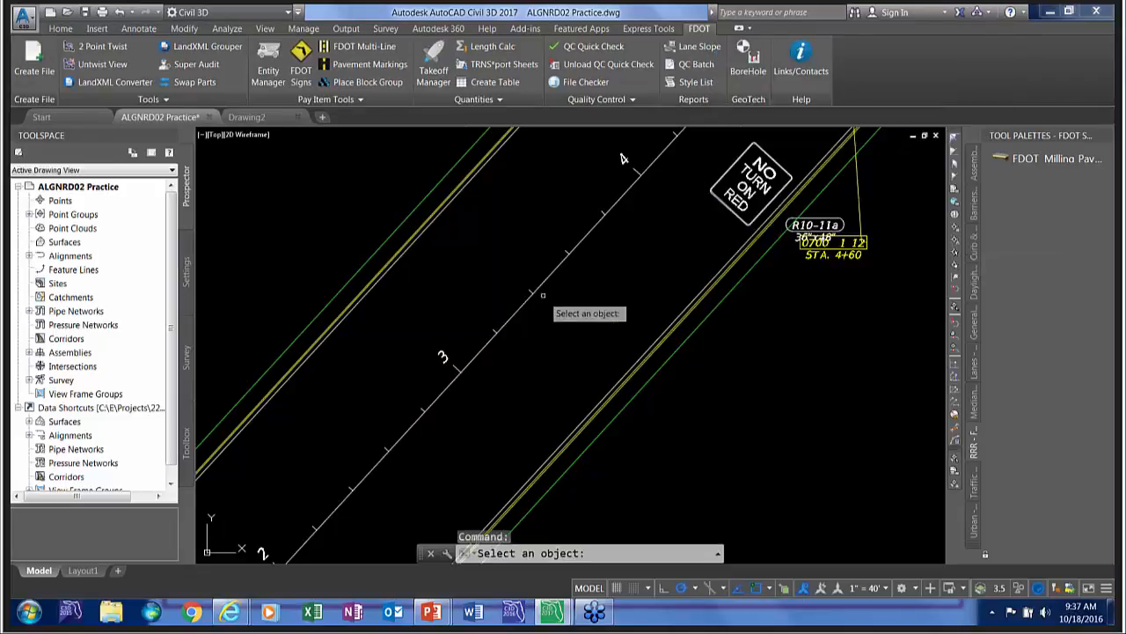
pyautogui.click(403, 257)
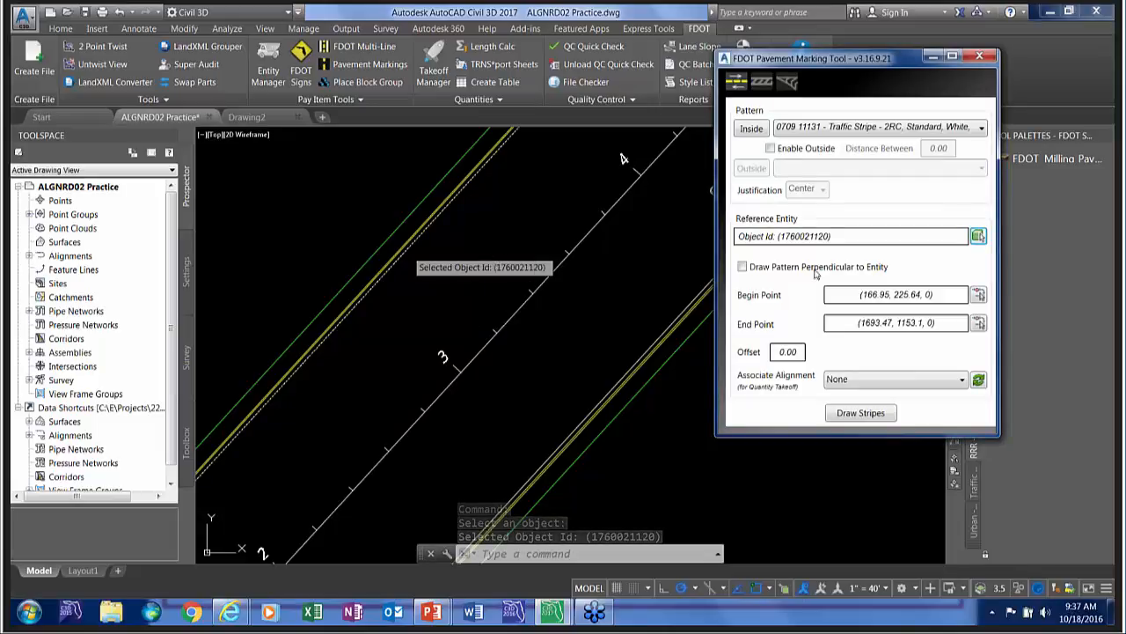
pyautogui.click(779, 352)
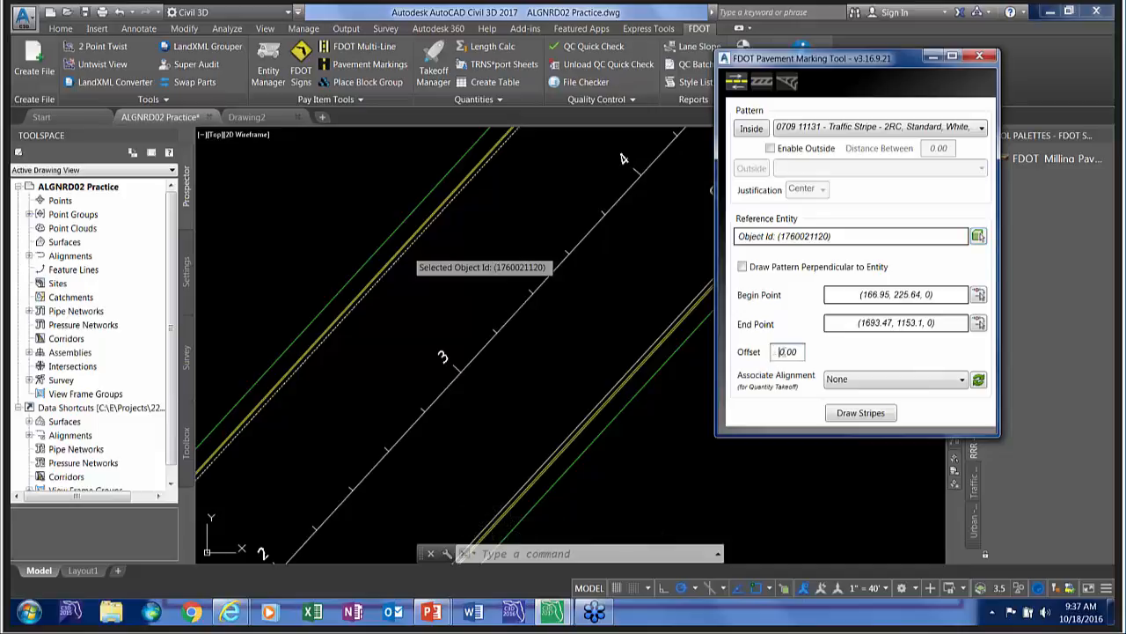
pyautogui.moveTo(780, 352); pyautogui.dragTo(816, 359)
pyautogui.write('12')
pyautogui.click(860, 413)
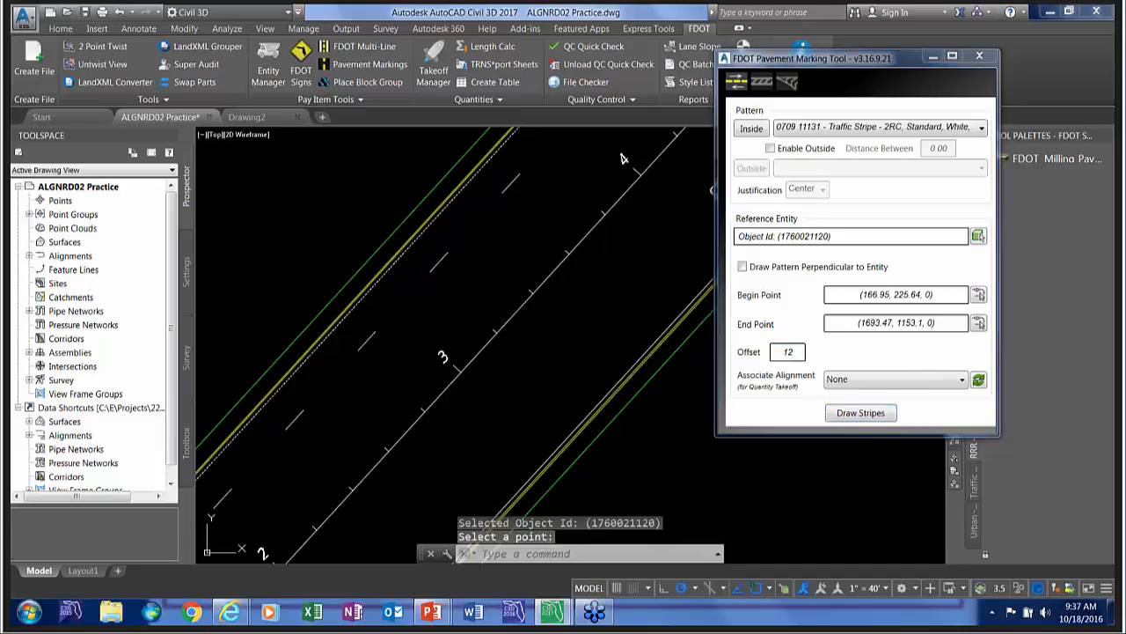
# Inspect the skip stripes at both ends of the alignment and identify the last stripe's pay item and layer with the Entity Manager.
pyautogui.scroll(-3, 378, 364)
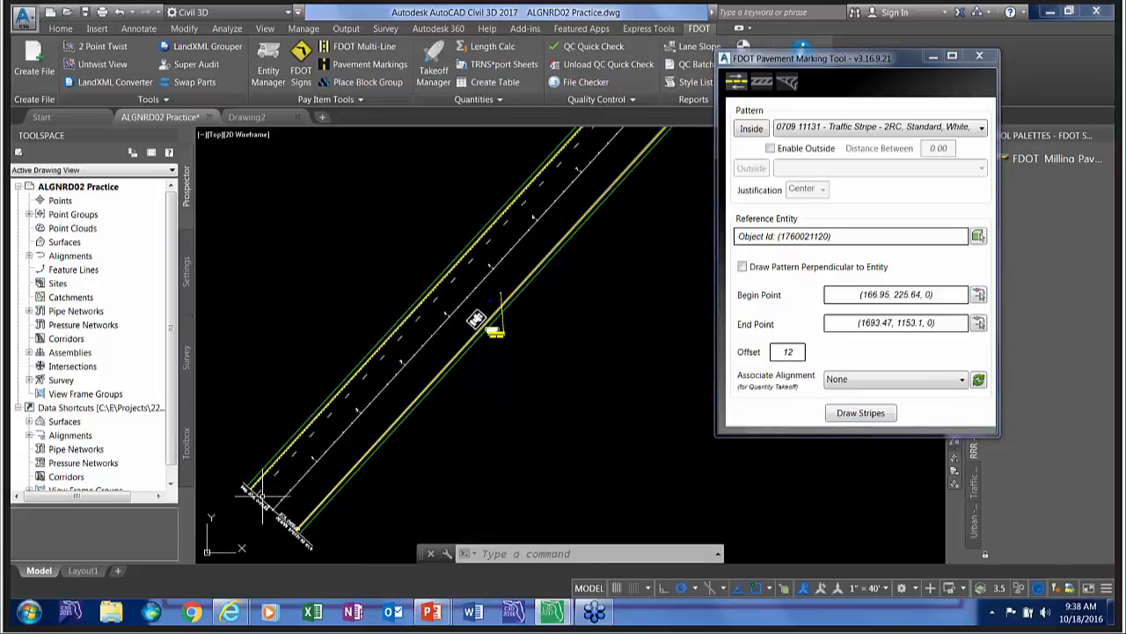
pyautogui.scroll(3, 261, 495)
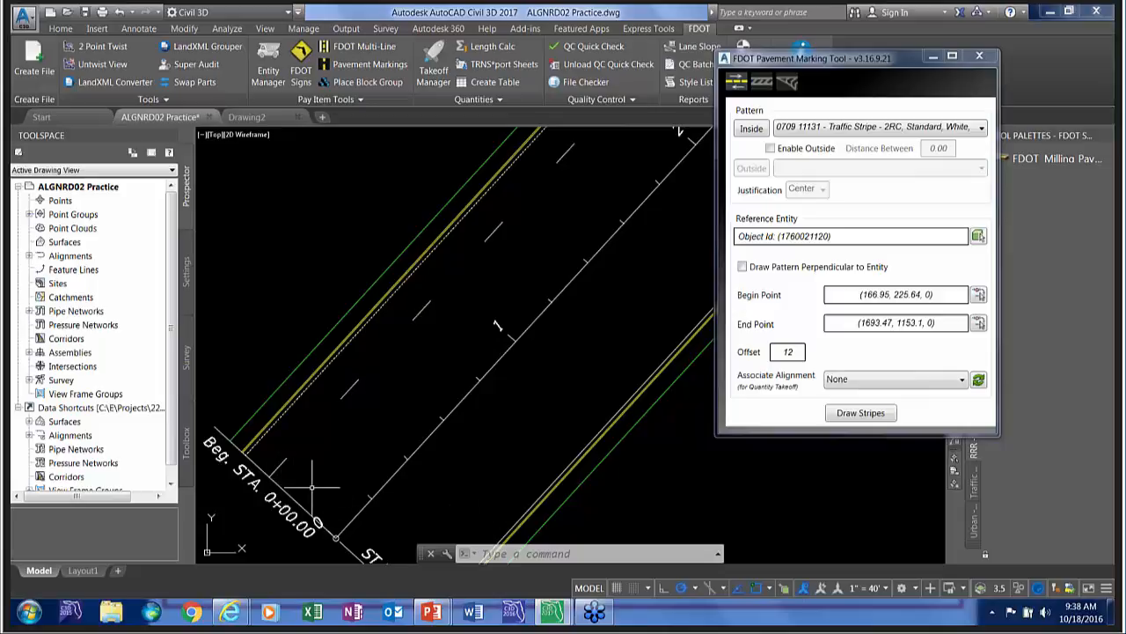
pyautogui.scroll(-6, 343, 423)
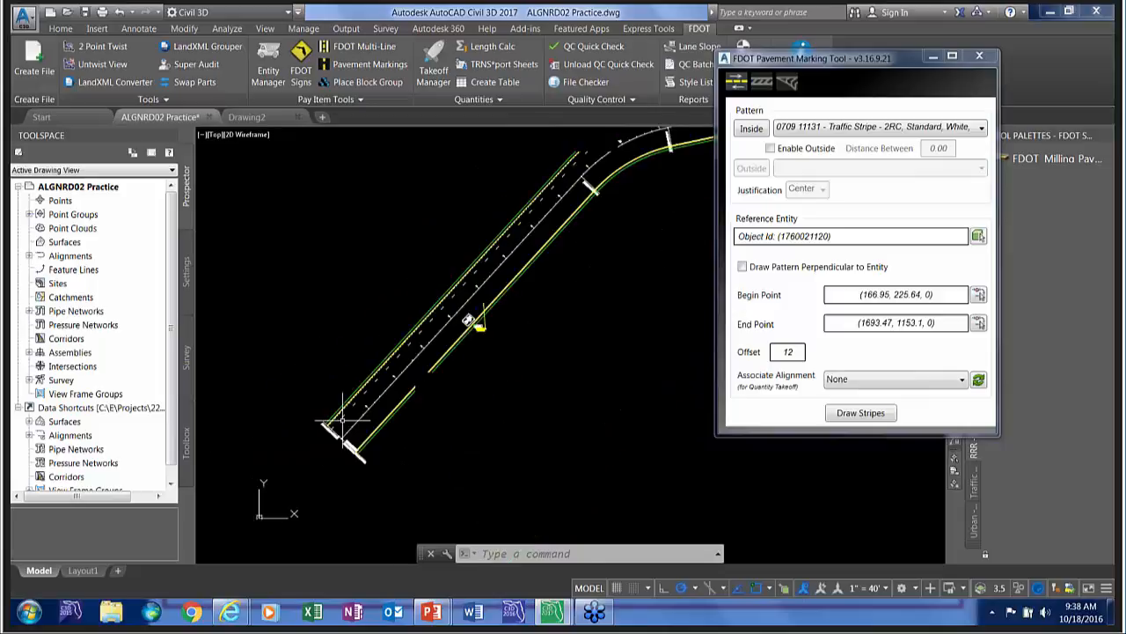
pyautogui.scroll(6, 436, 354)
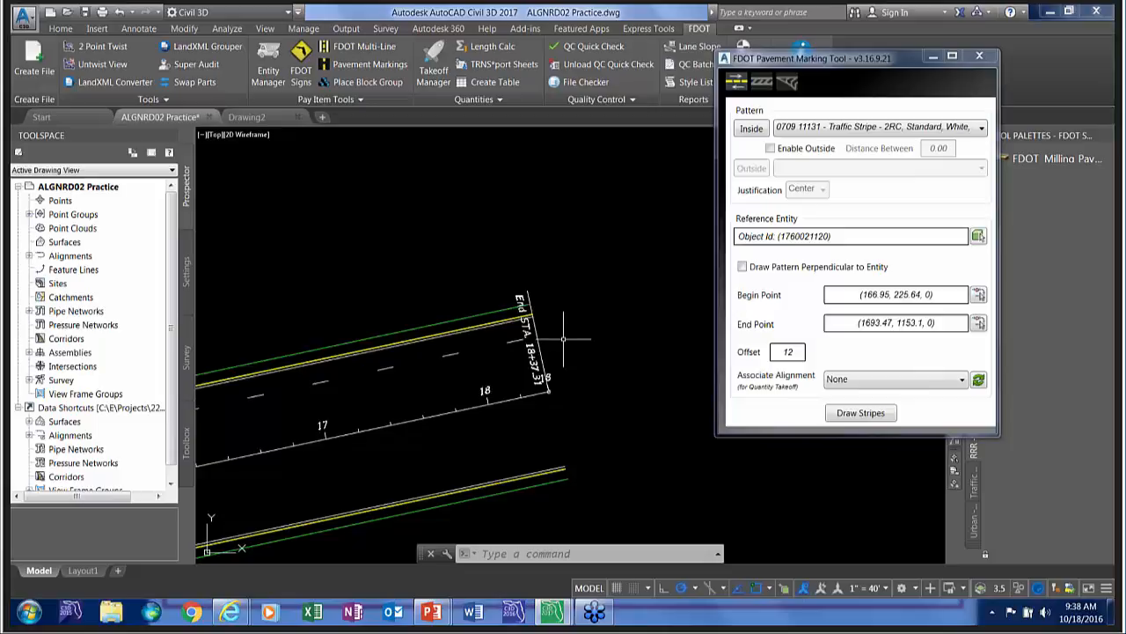
pyautogui.scroll(2, 564, 337)
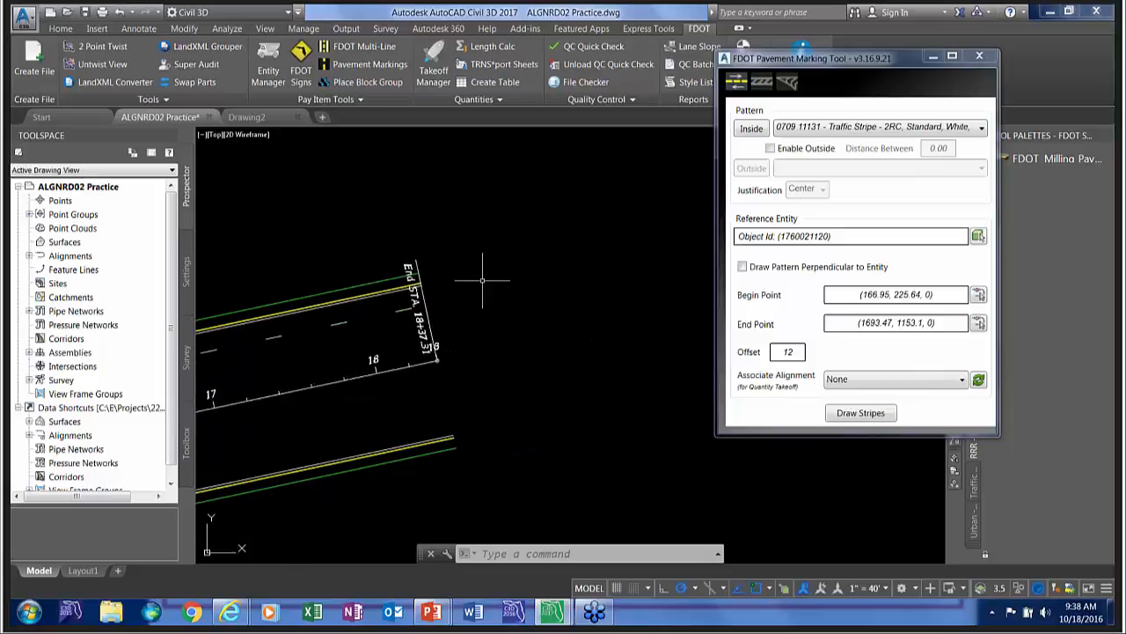
pyautogui.click(862, 74)
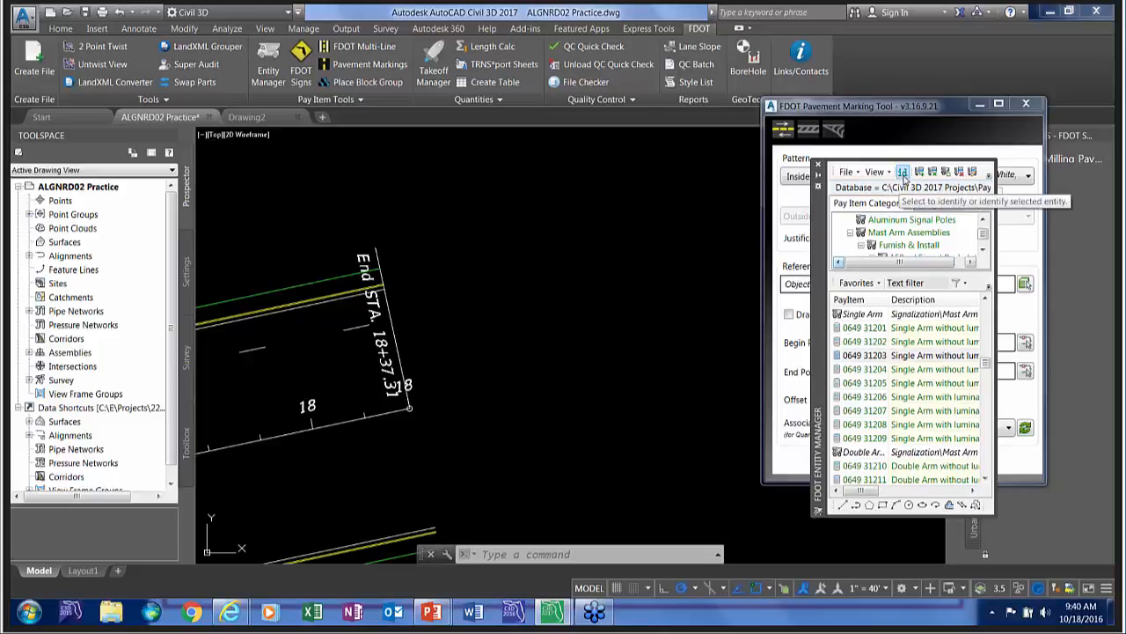
pyautogui.click(902, 173)
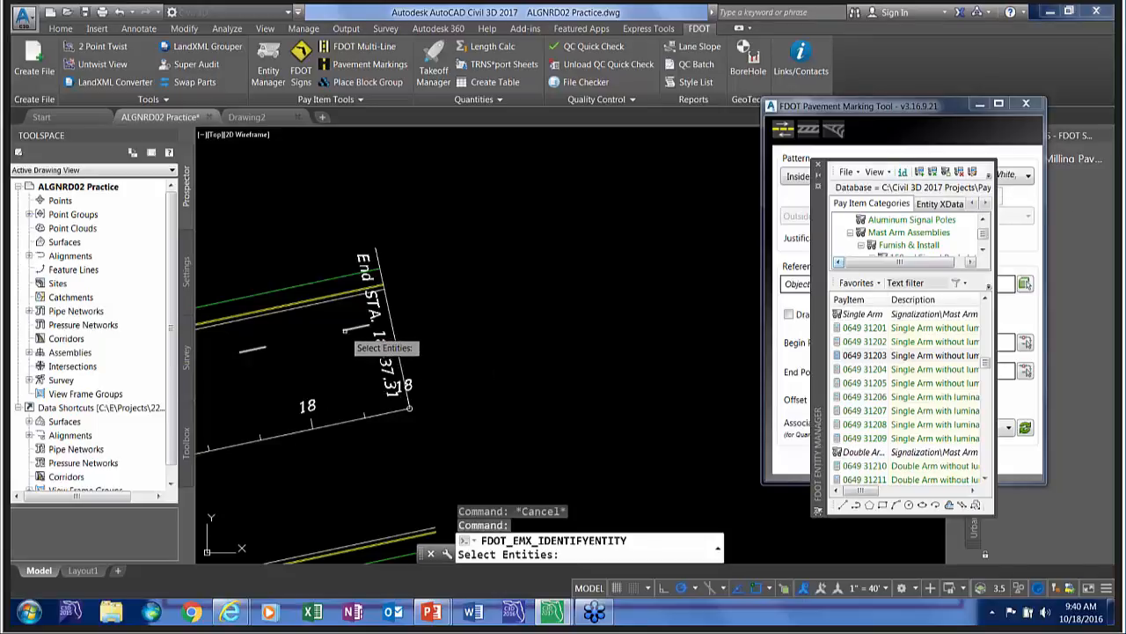
pyautogui.click(361, 354)
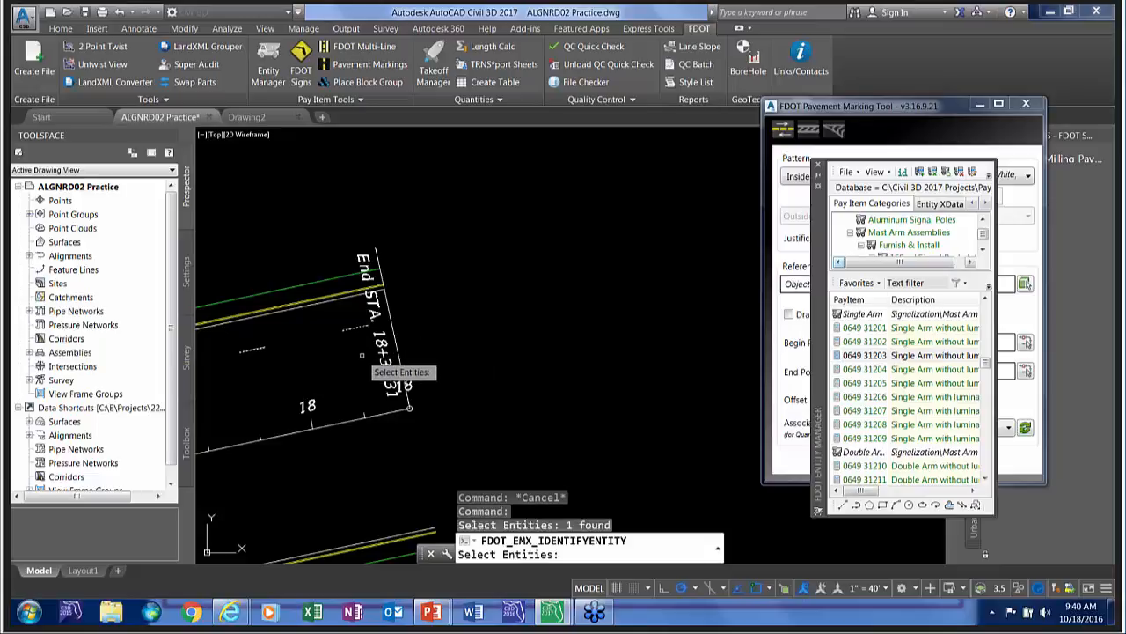
pyautogui.press('Return')
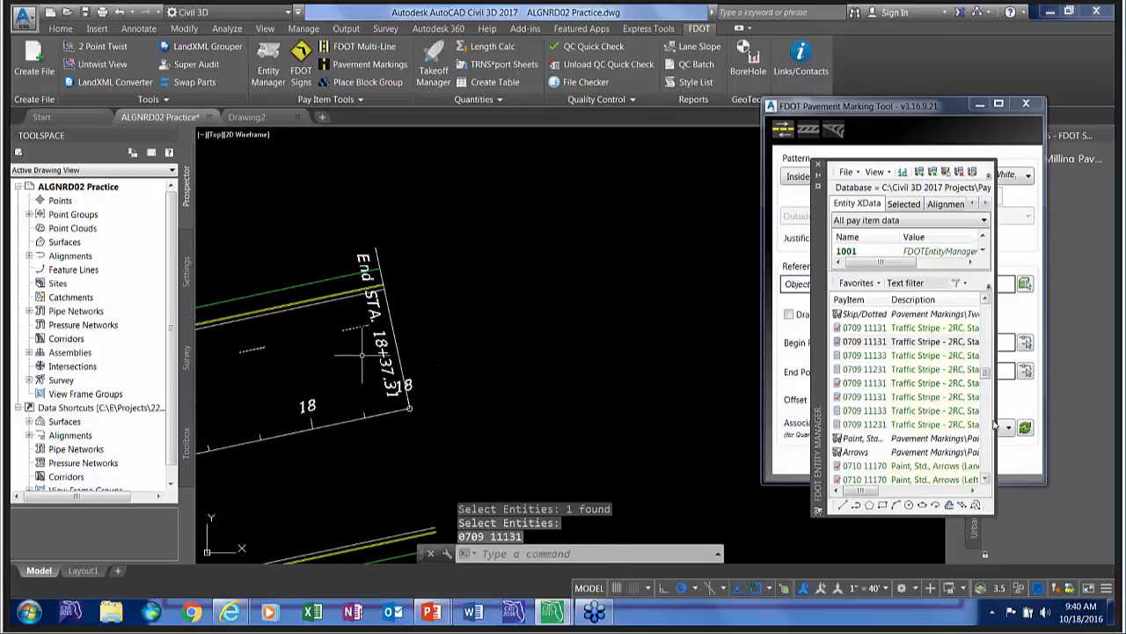
pyautogui.moveTo(995, 426); pyautogui.dragTo(1075, 426)
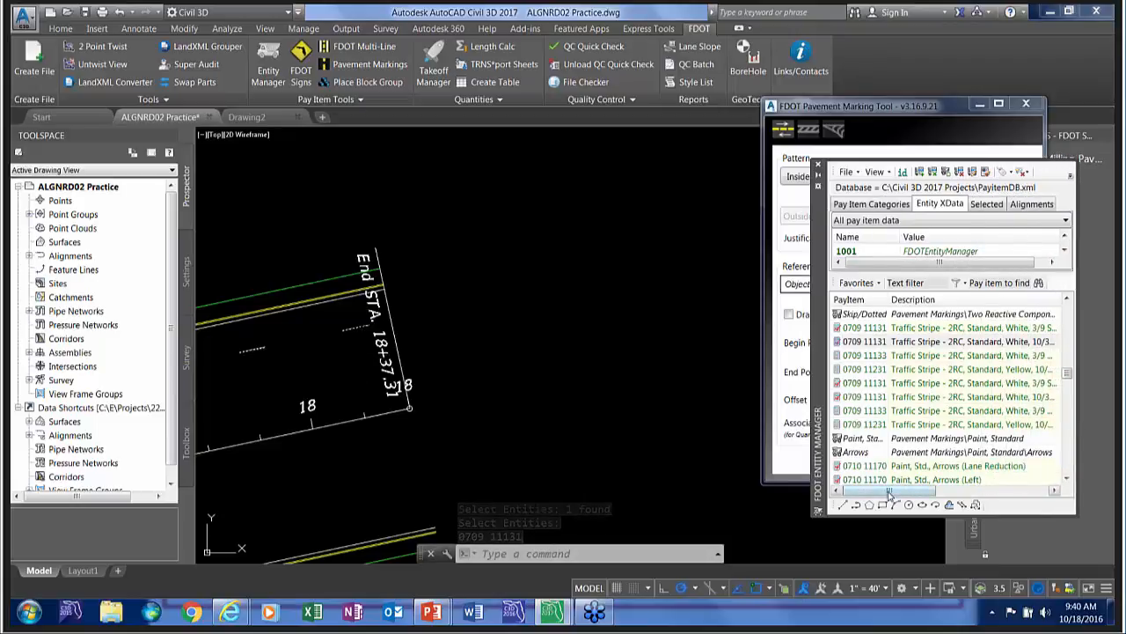
pyautogui.moveTo(889, 495); pyautogui.dragTo(918, 495)
# Draw a polyline 240 long with the white 10/30 skip pay item on layer pmskip6W(10-30), continuing from the last stripe's end.
pyautogui.click(880, 397)
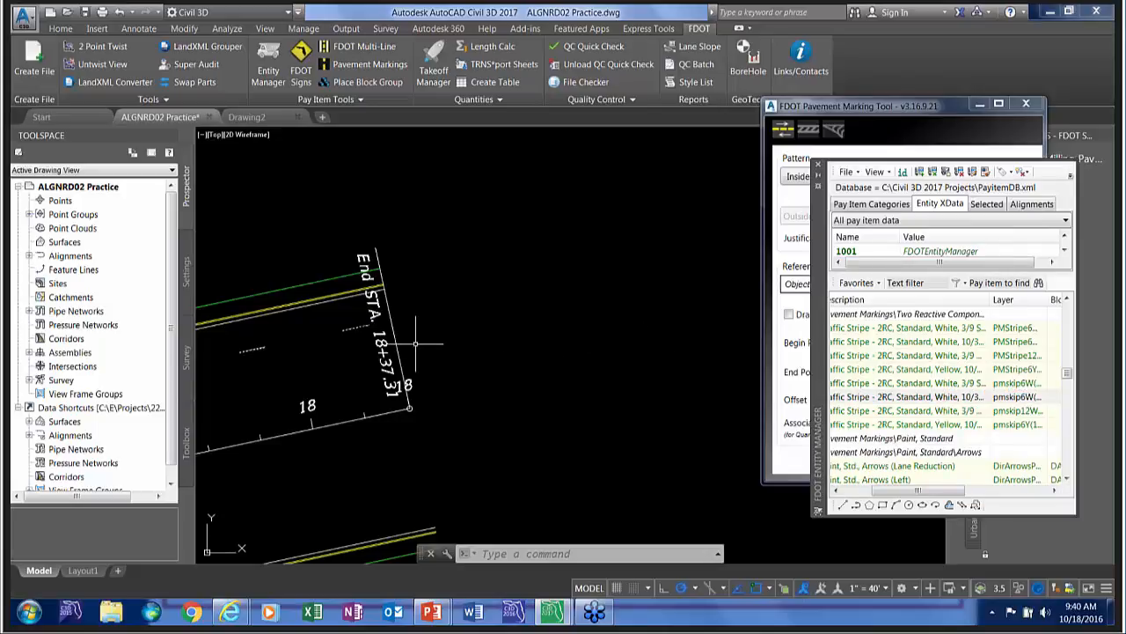
pyautogui.click(853, 397)
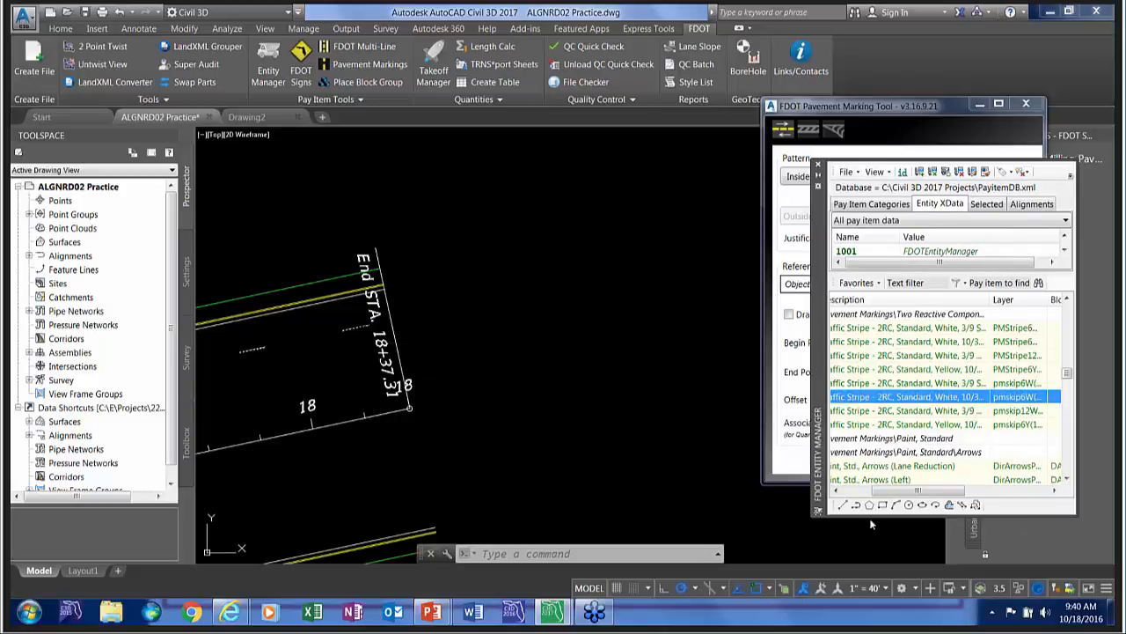
pyautogui.click(855, 505)
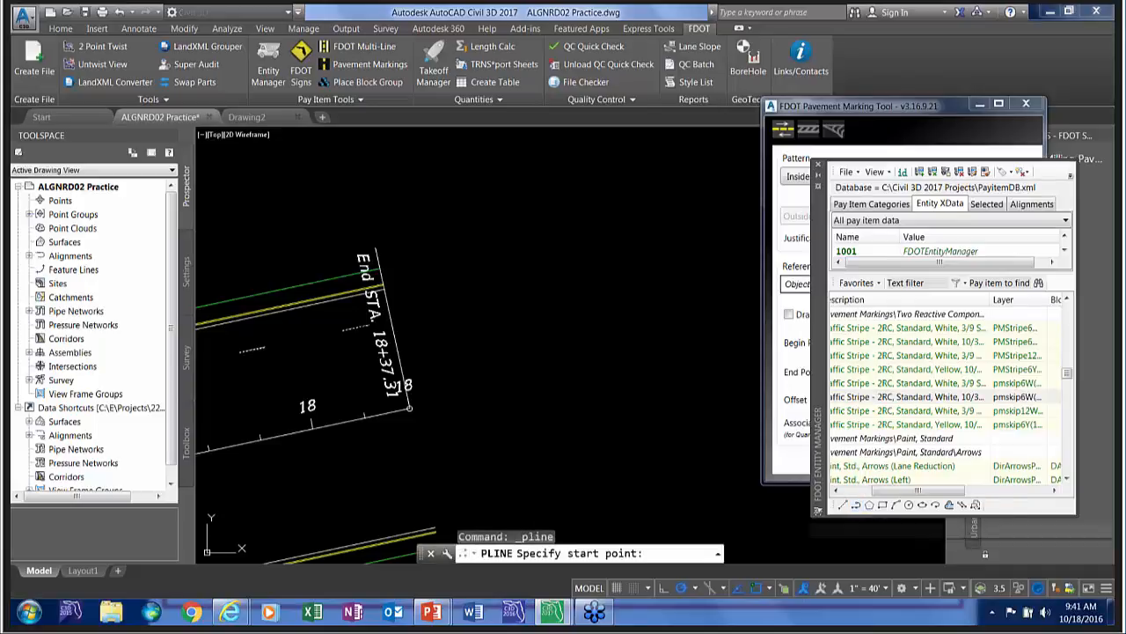
pyautogui.scroll(10, 387, 326)
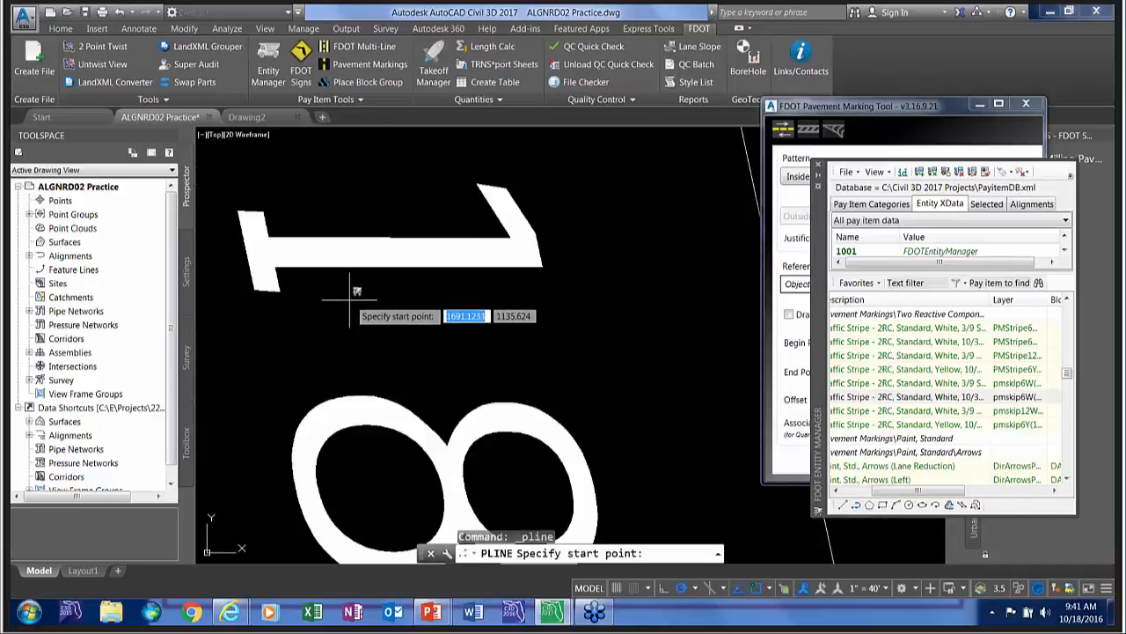
pyautogui.scroll(-5, 349, 300)
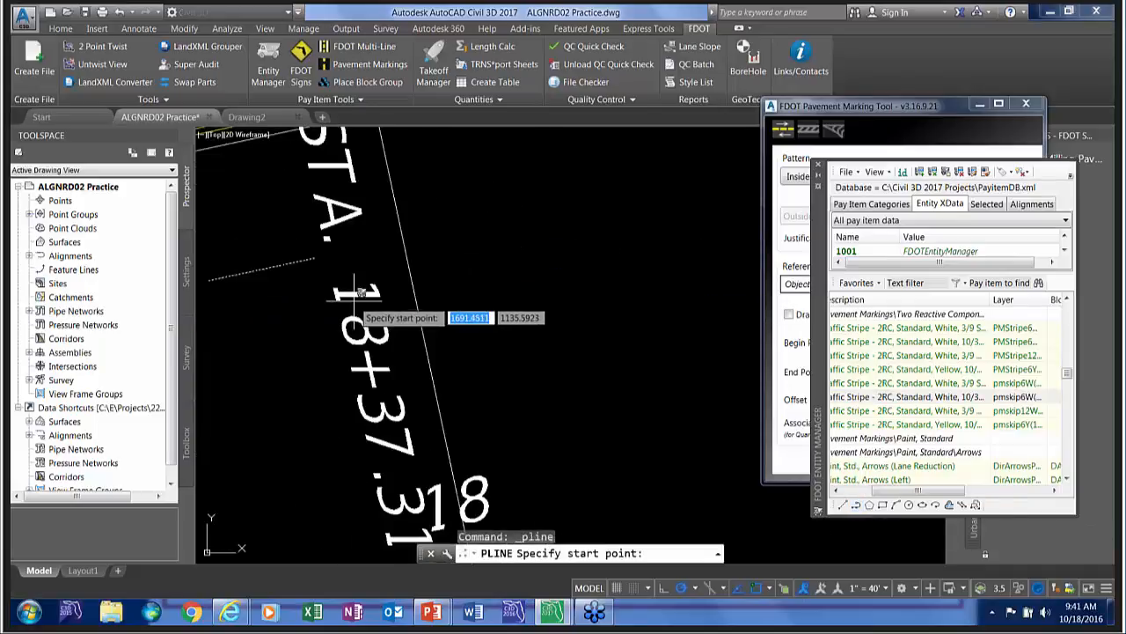
pyautogui.click(315, 259)
pyautogui.scroll(-10, 457, 242)
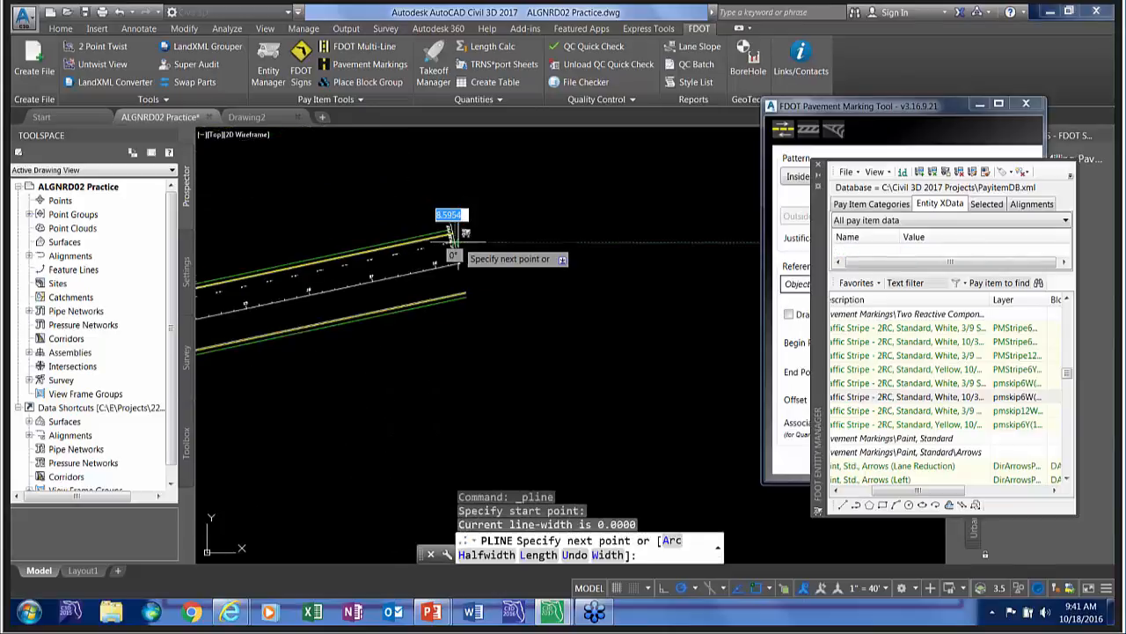
pyautogui.scroll(10, 467, 237)
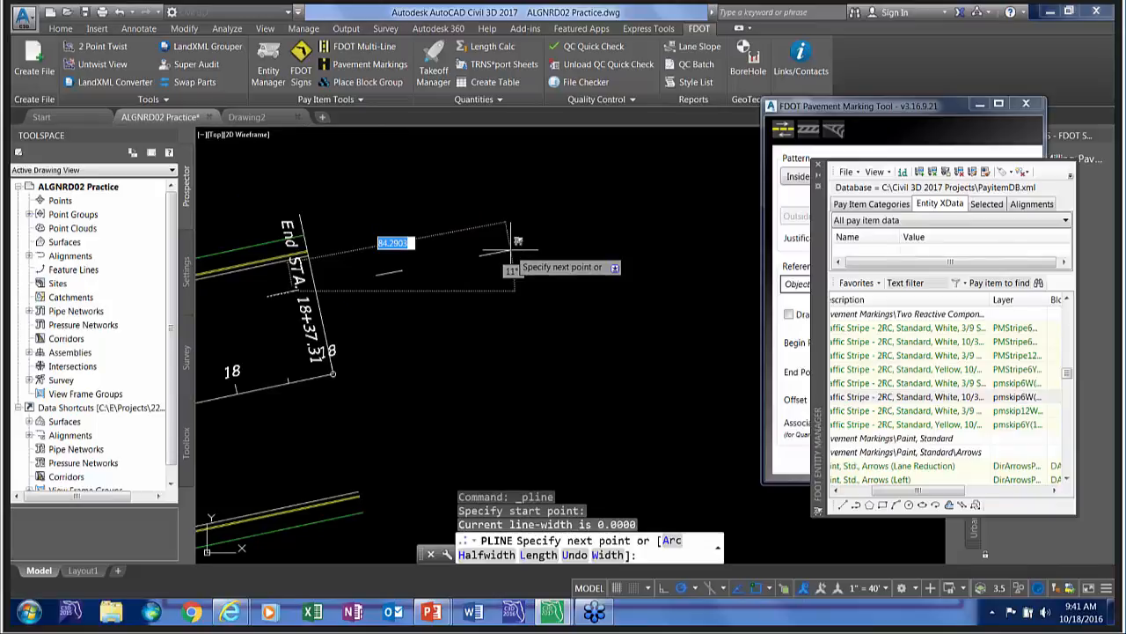
pyautogui.write('240')
pyautogui.press('Return')
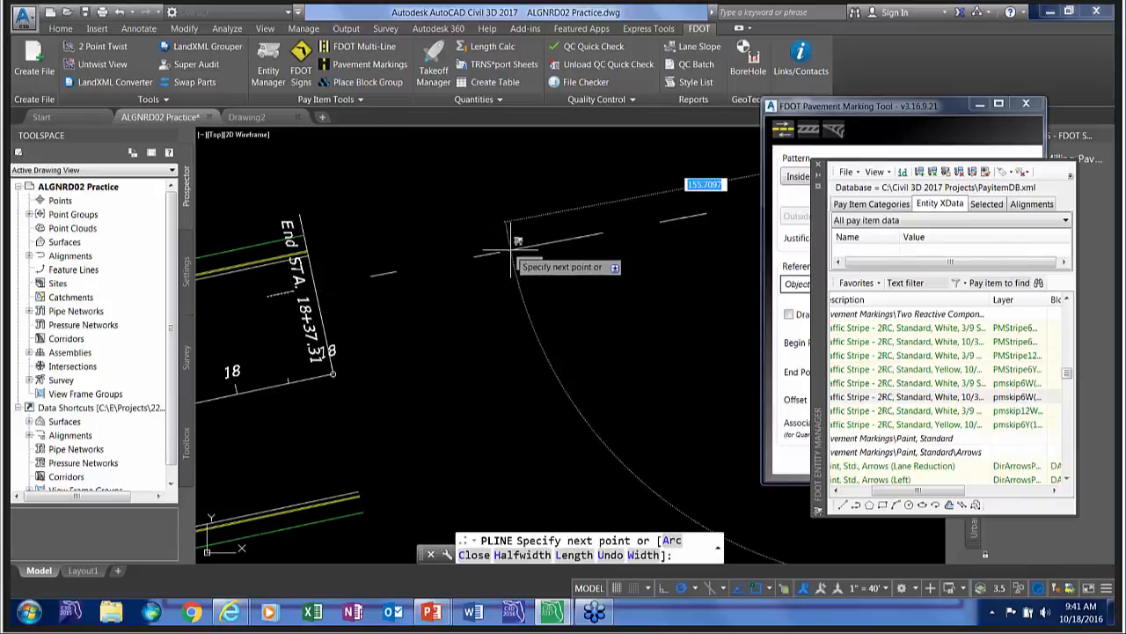
pyautogui.press('Return')
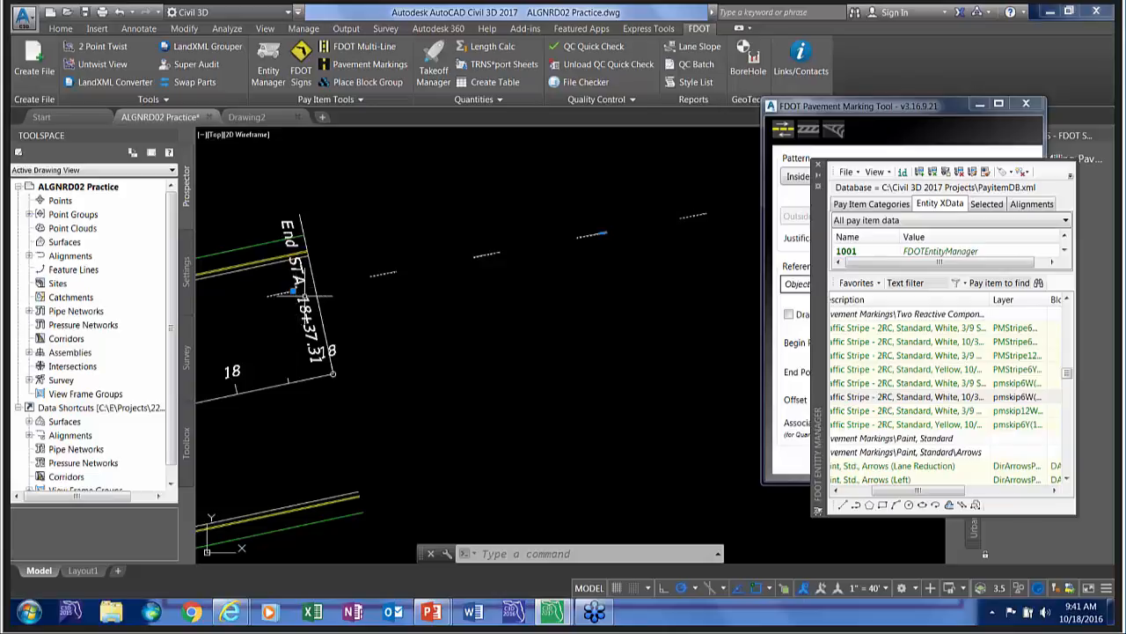
# Examine how the selected skip-stripe polyline continues the individual stripes beyond the end of the alignment.
pyautogui.scroll(-4, 283, 282)
pyautogui.scroll(4, 282, 280)
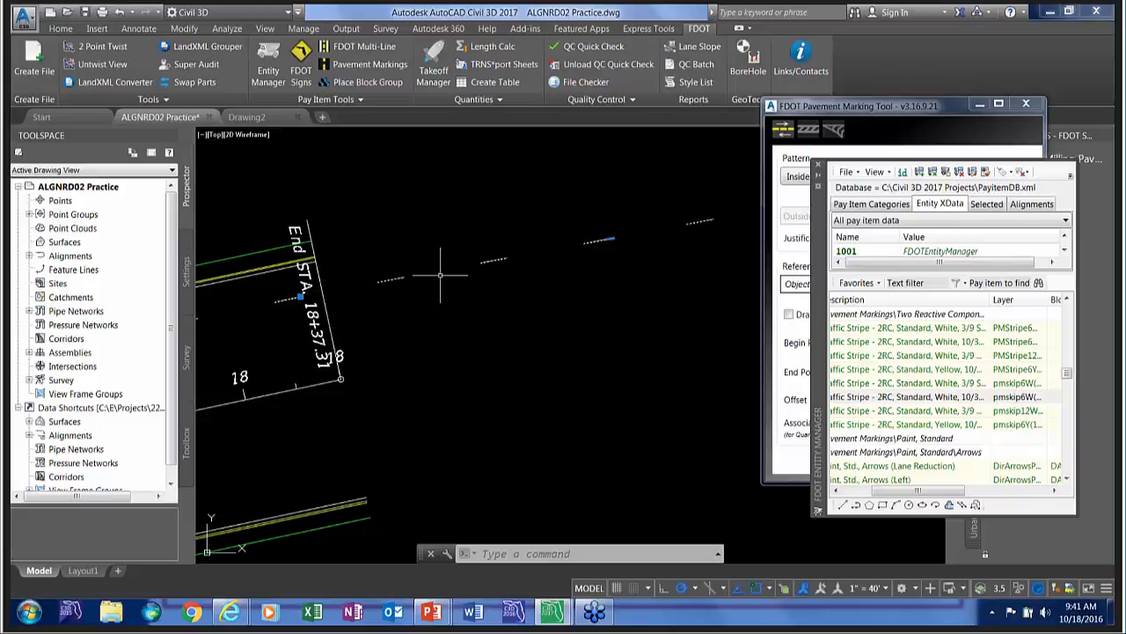
pyautogui.scroll(-3, 388, 293)
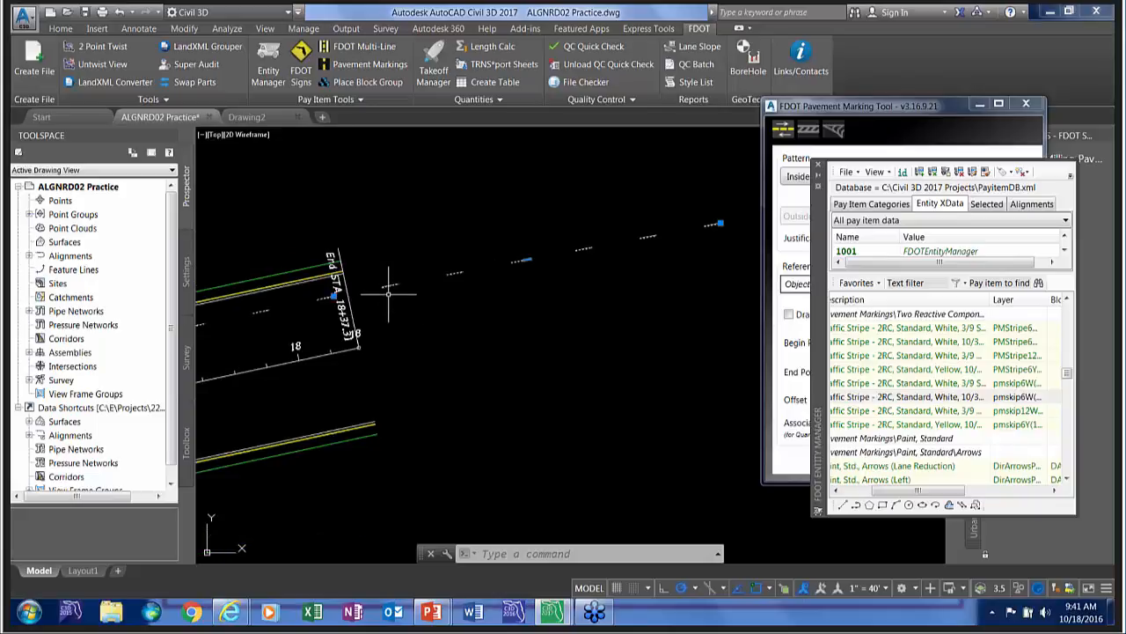
pyautogui.scroll(2, 397, 312)
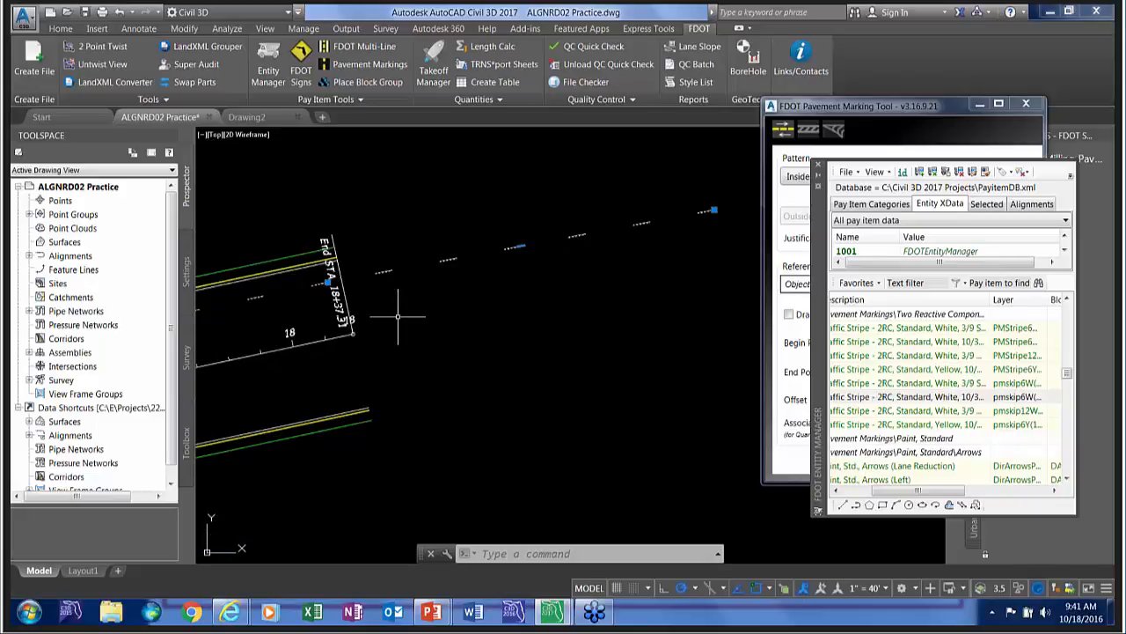
pyautogui.scroll(-2, 399, 319)
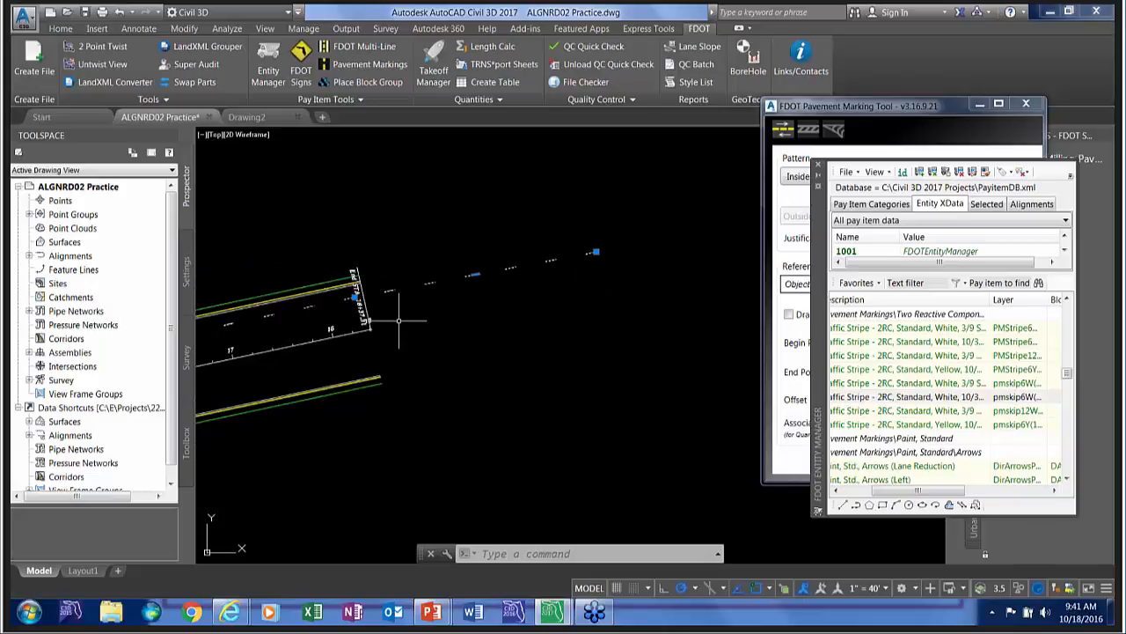
pyautogui.scroll(-1, 305, 337)
pyautogui.moveTo(306, 337); pyautogui.dragTo(553, 252, button='middle')
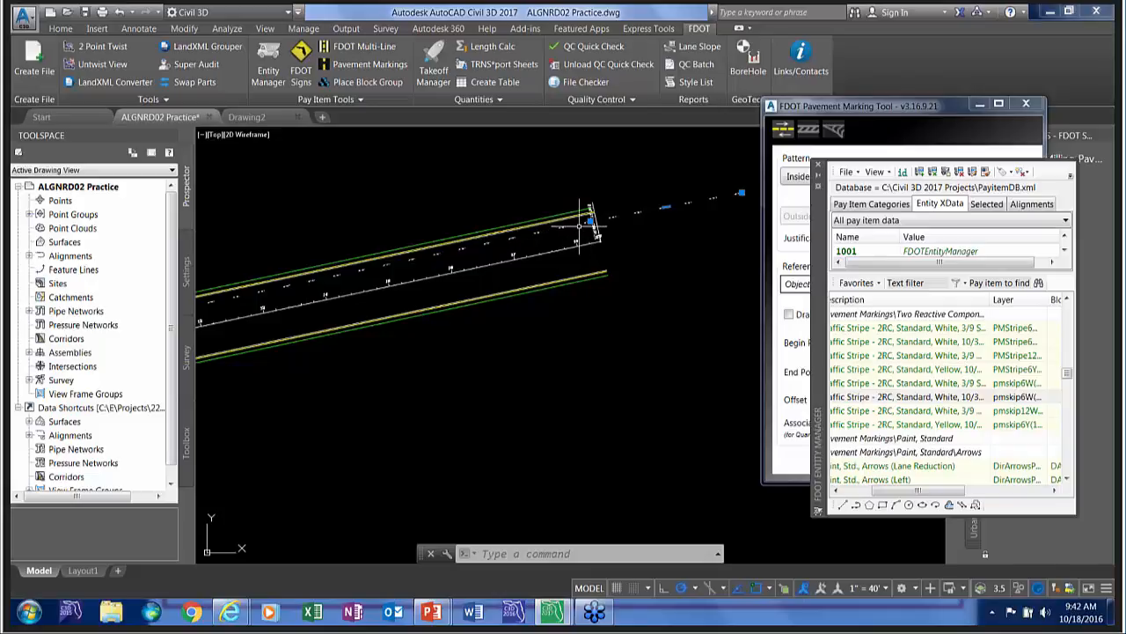
pyautogui.scroll(2, 580, 226)
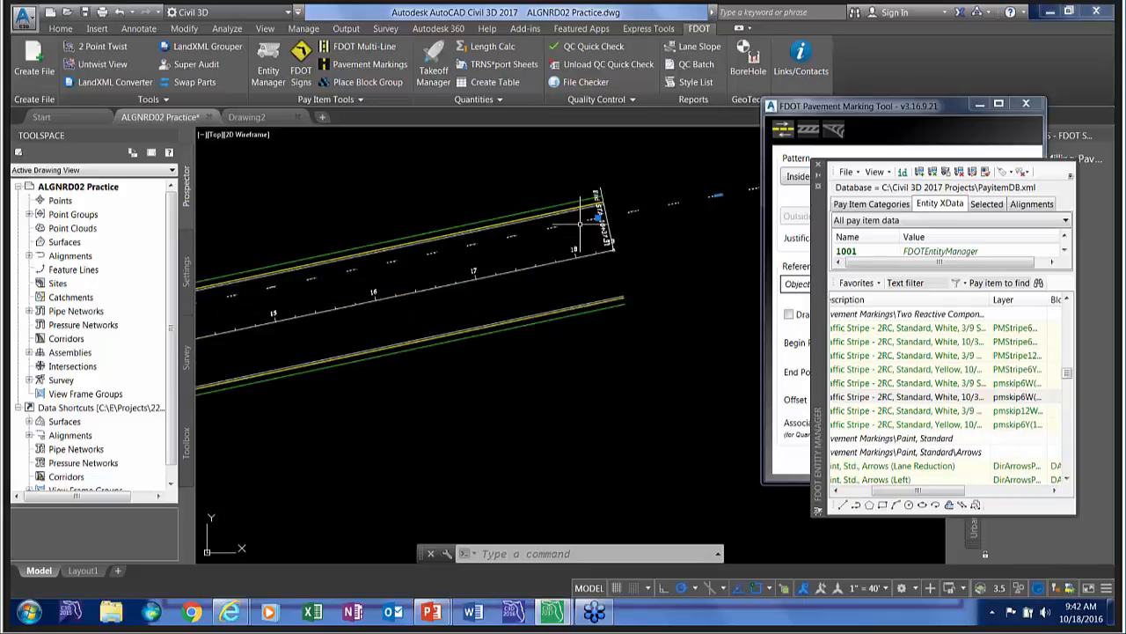
# Deselect the skip-stripe polyline and regenerate the drawing display.
pyautogui.press('Escape')
pyautogui.write('re')
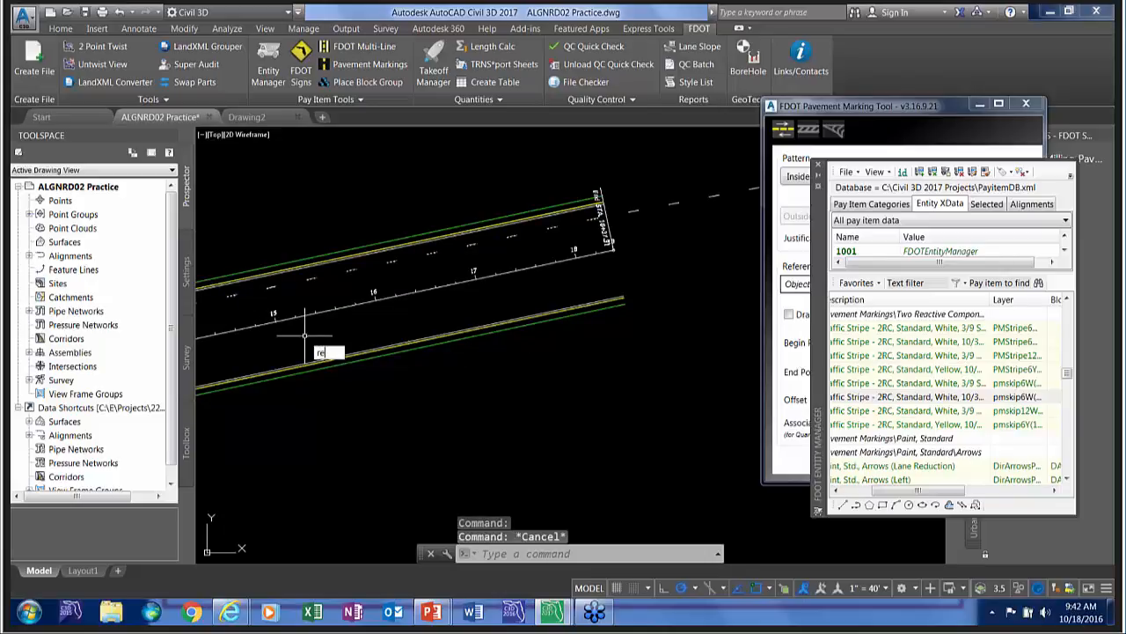
pyautogui.press('Return')
# Measure the skip stripes along the roadway with the FDOT Length Calc tool.
pyautogui.scroll(-2, 391, 302)
pyautogui.moveTo(299, 317); pyautogui.dragTo(513, 296, button='middle')
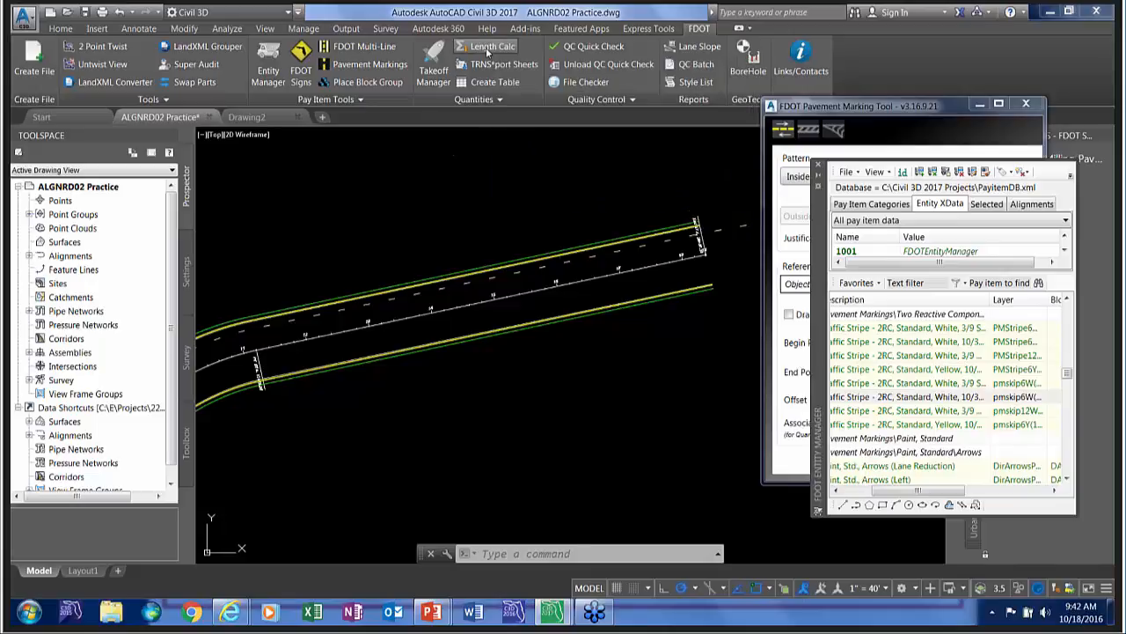
pyautogui.click(488, 51)
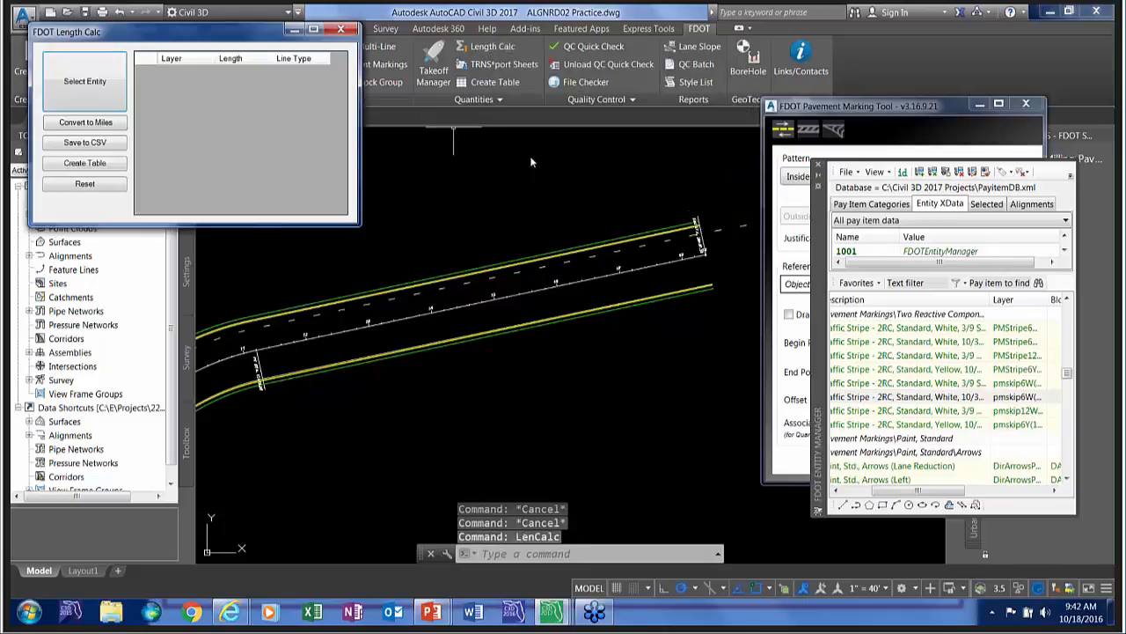
pyautogui.click(75, 88)
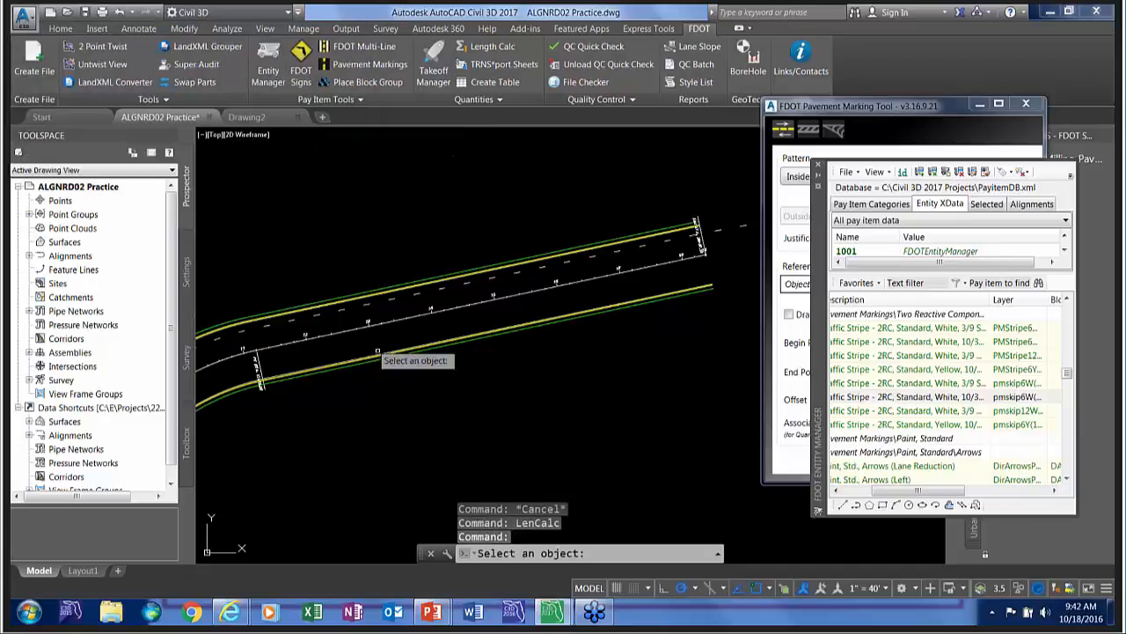
pyautogui.click(324, 305)
pyautogui.press('Return')
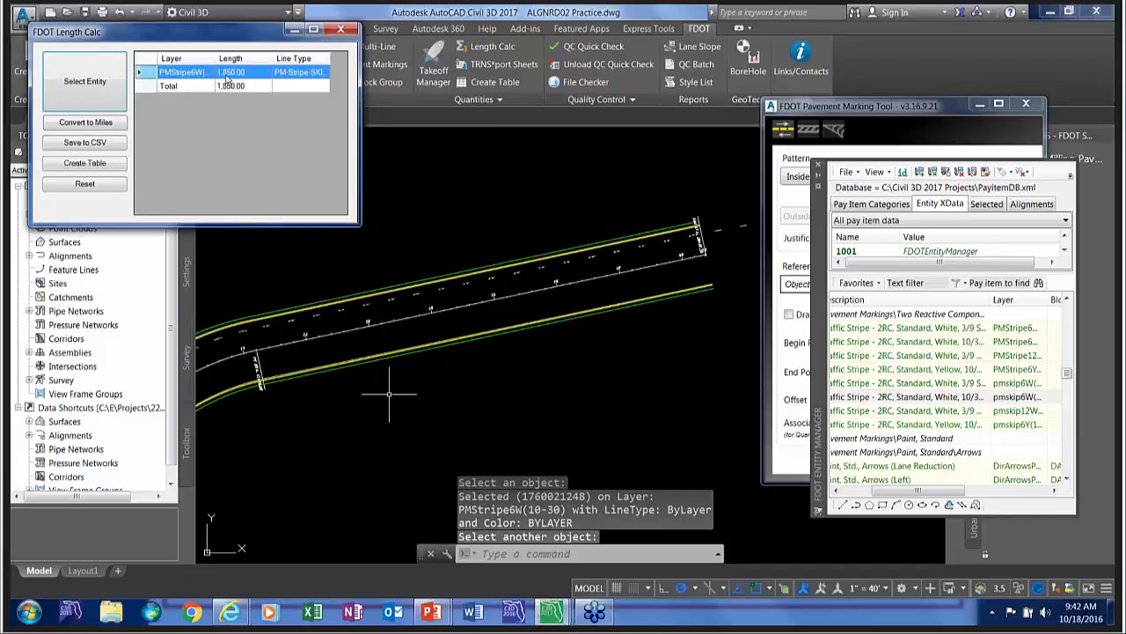
# Widen the length results to show full layer and line type names, and convert the lengths to miles.
pyautogui.doubleClick(215, 58)
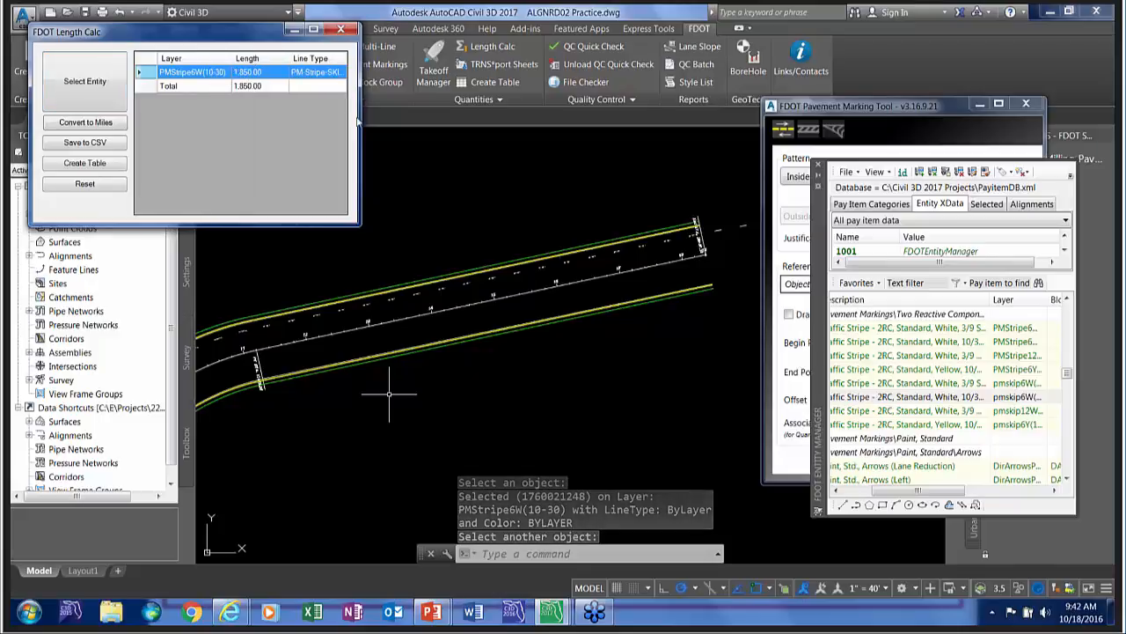
pyautogui.moveTo(358, 123); pyautogui.dragTo(510, 124)
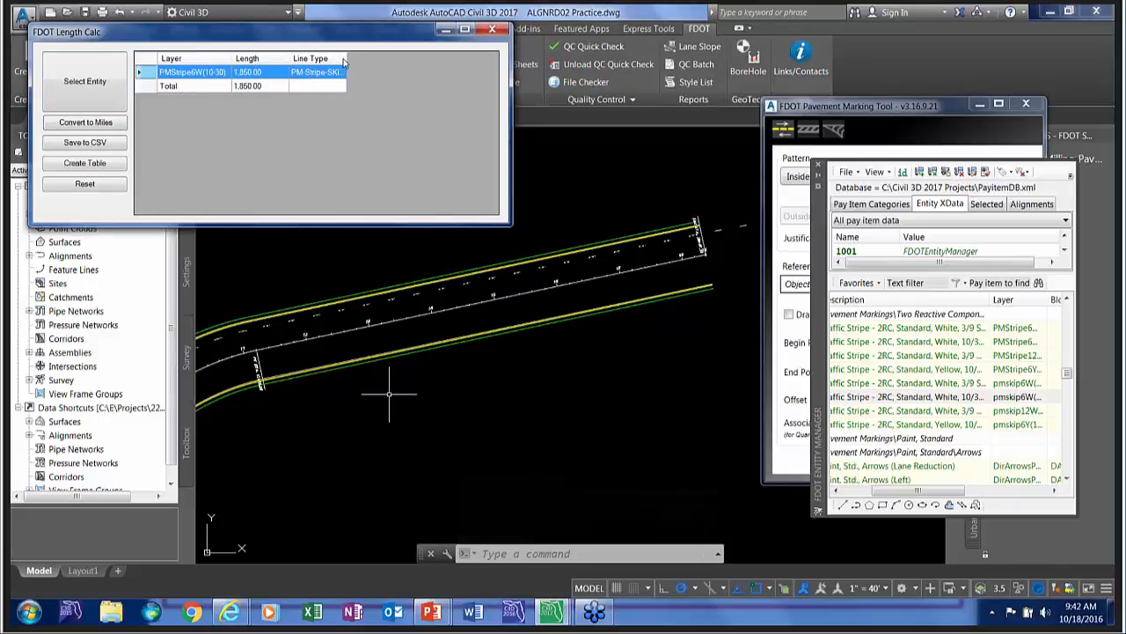
pyautogui.moveTo(346, 59); pyautogui.dragTo(377, 60)
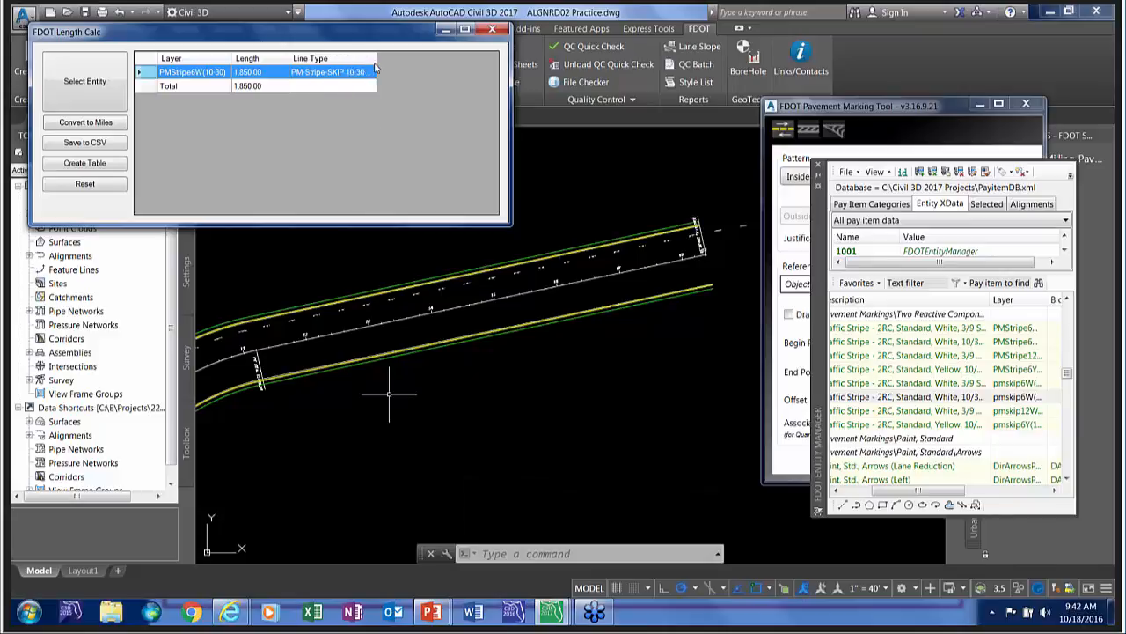
pyautogui.click(85, 123)
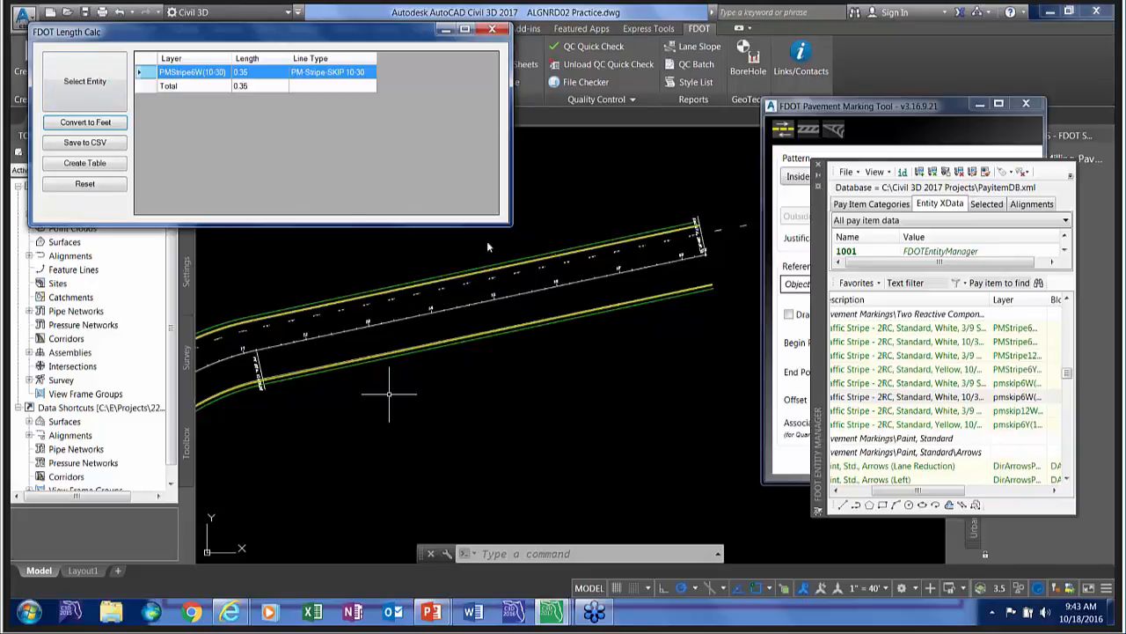
# Add the outer green sidewalk line on the upper side of the roadway to the length calculation.
pyautogui.click(87, 84)
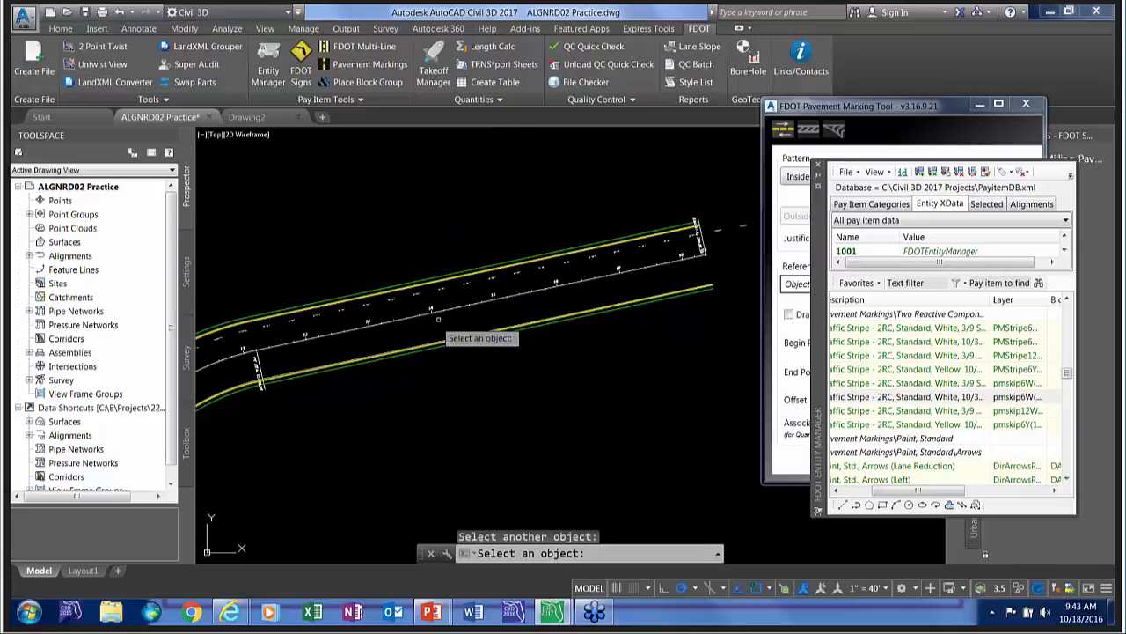
pyautogui.click(468, 296)
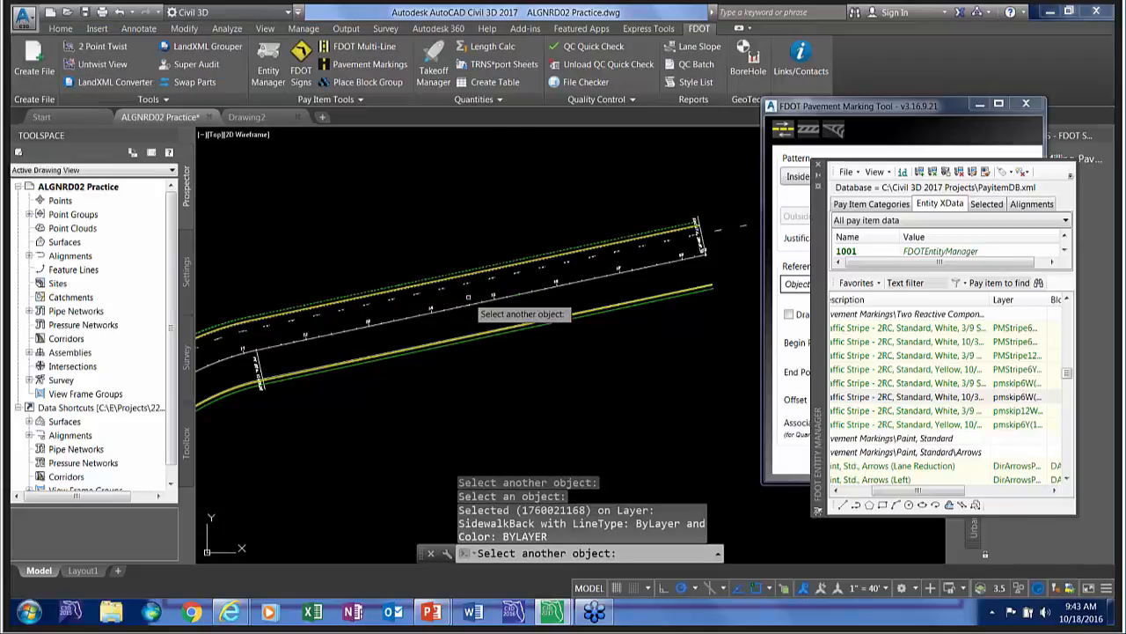
pyautogui.press('Return')
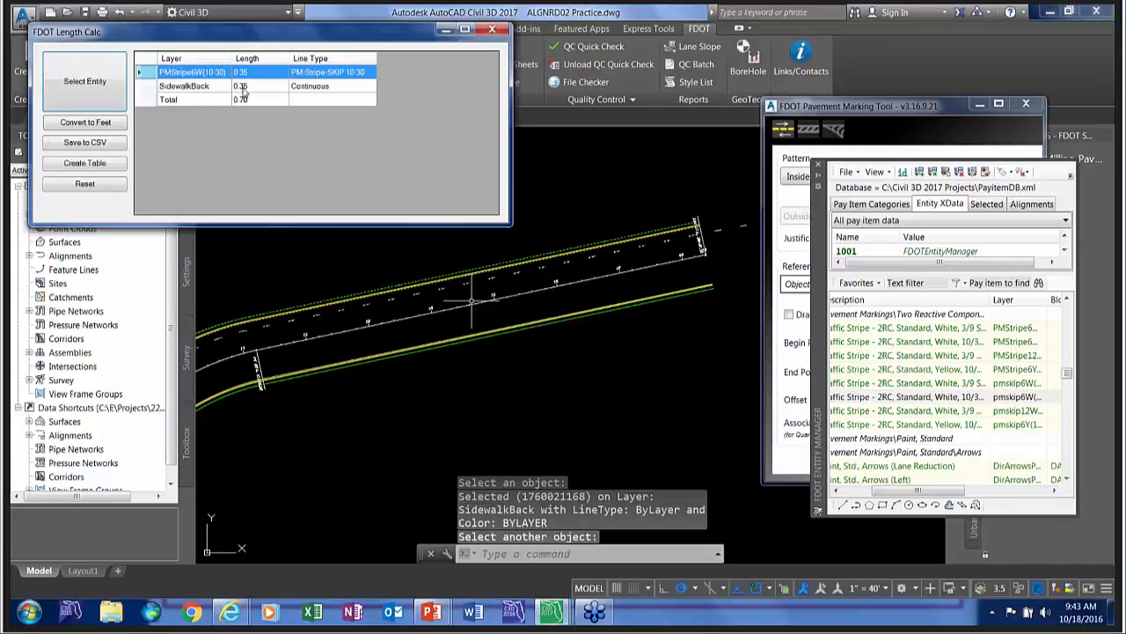
# Highlight the PMStripe6W(10-30) and SidewalkBack entries in turn to locate their lines in the drawing, and close Length Calc.
pyautogui.click(205, 87)
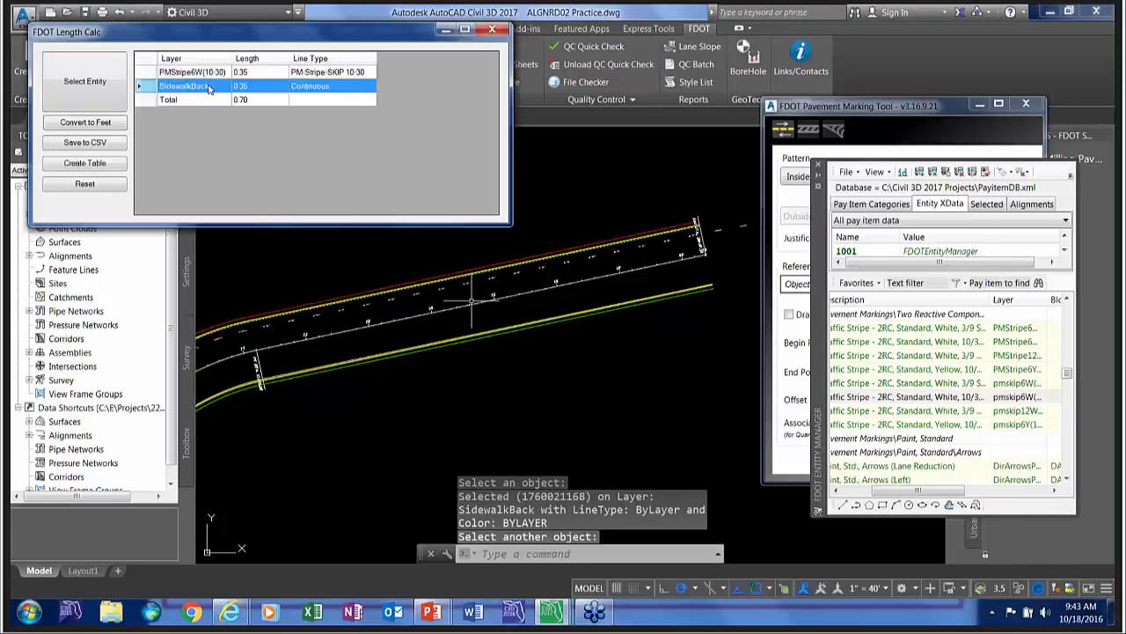
pyautogui.click(186, 72)
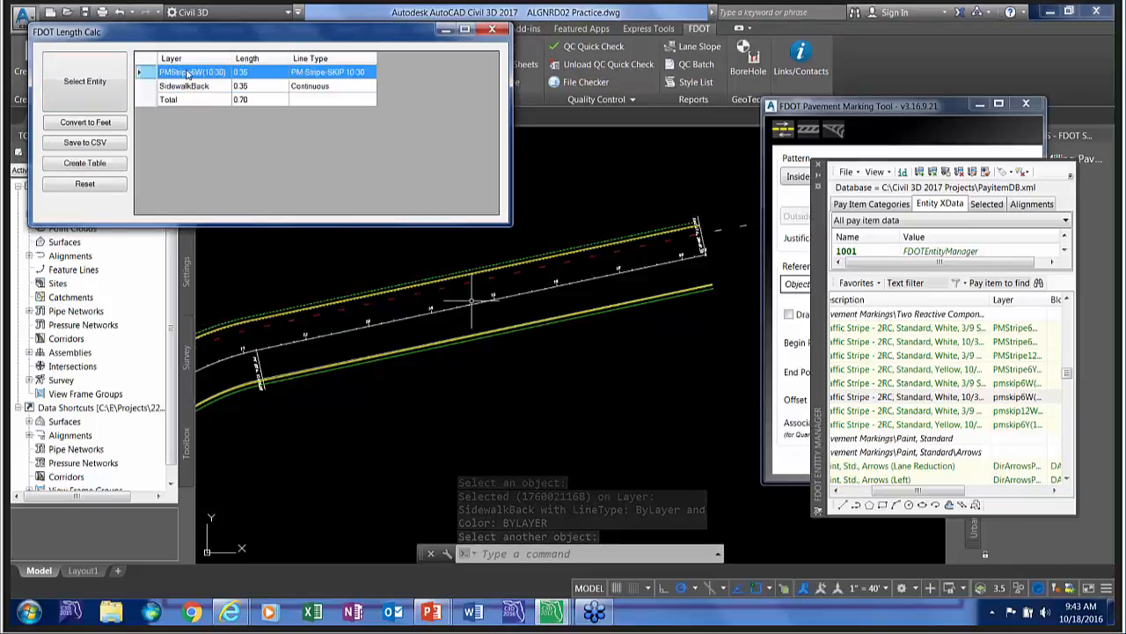
pyautogui.click(187, 87)
pyautogui.click(189, 72)
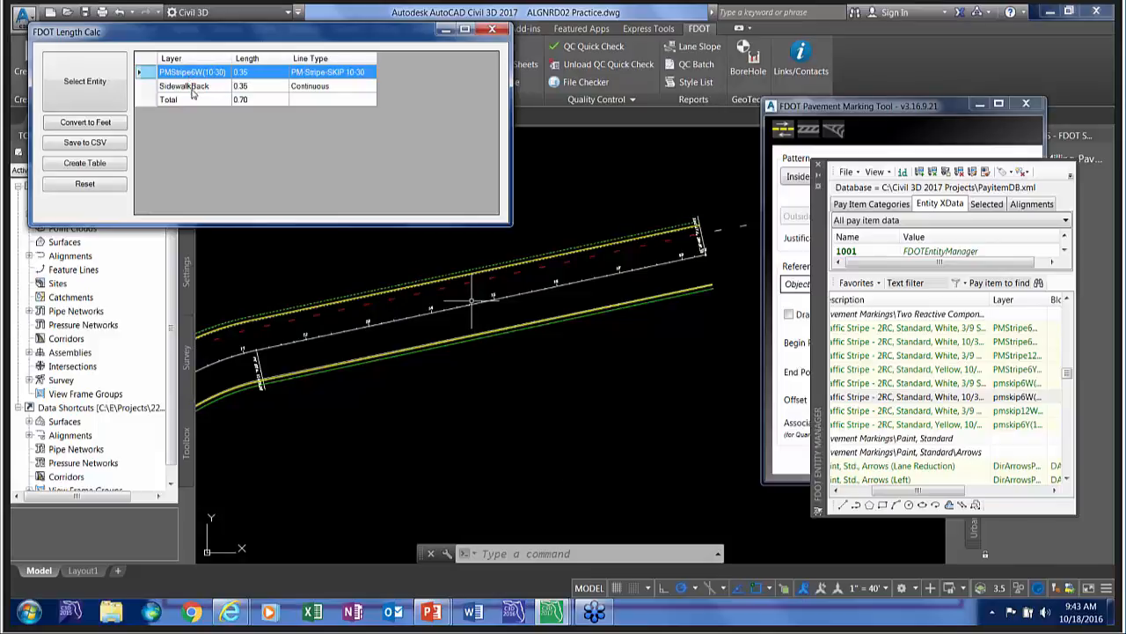
pyautogui.click(192, 88)
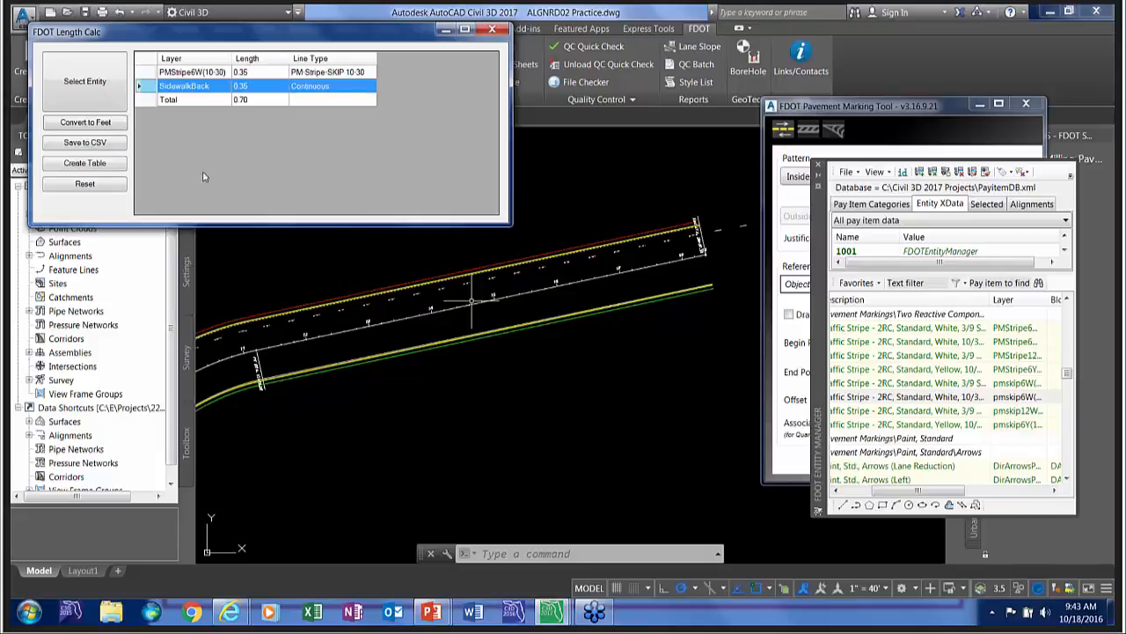
pyautogui.click(492, 31)
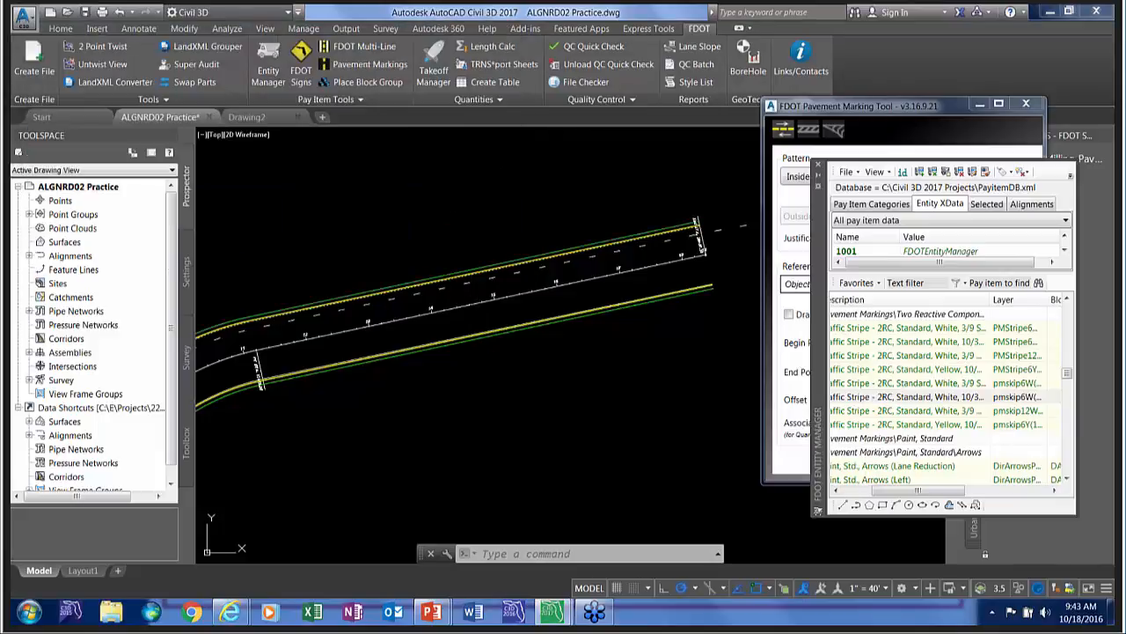
# Close the Entity Manager, the Pavement Marking Tool and the Toolspace to clear the drawing area.
pyautogui.press('Escape')
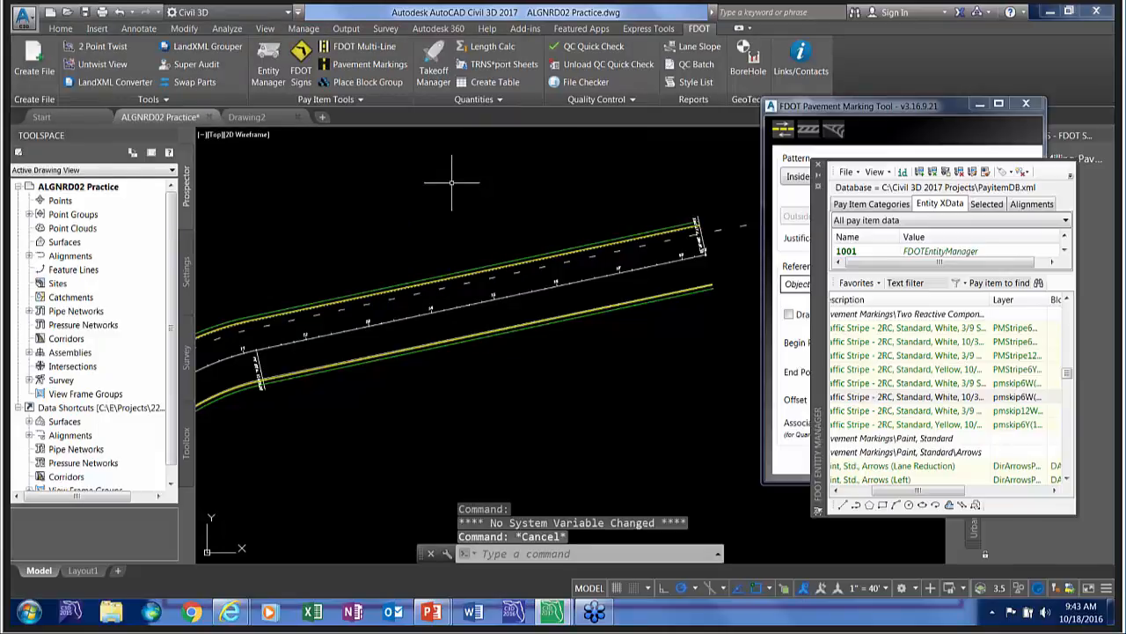
pyautogui.click(818, 164)
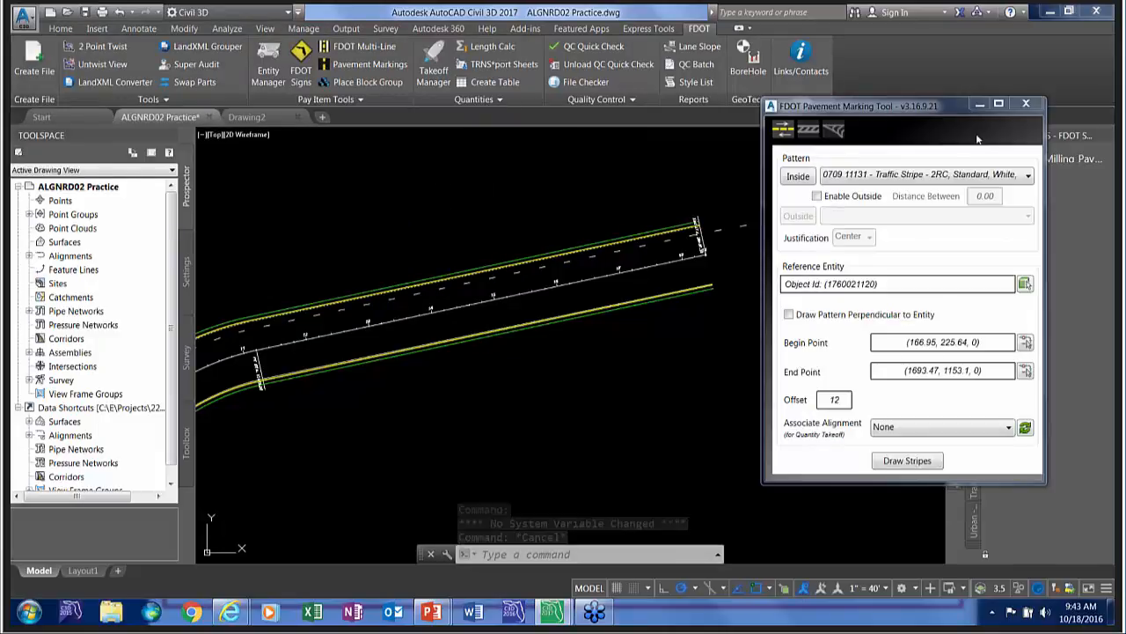
pyautogui.click(1025, 104)
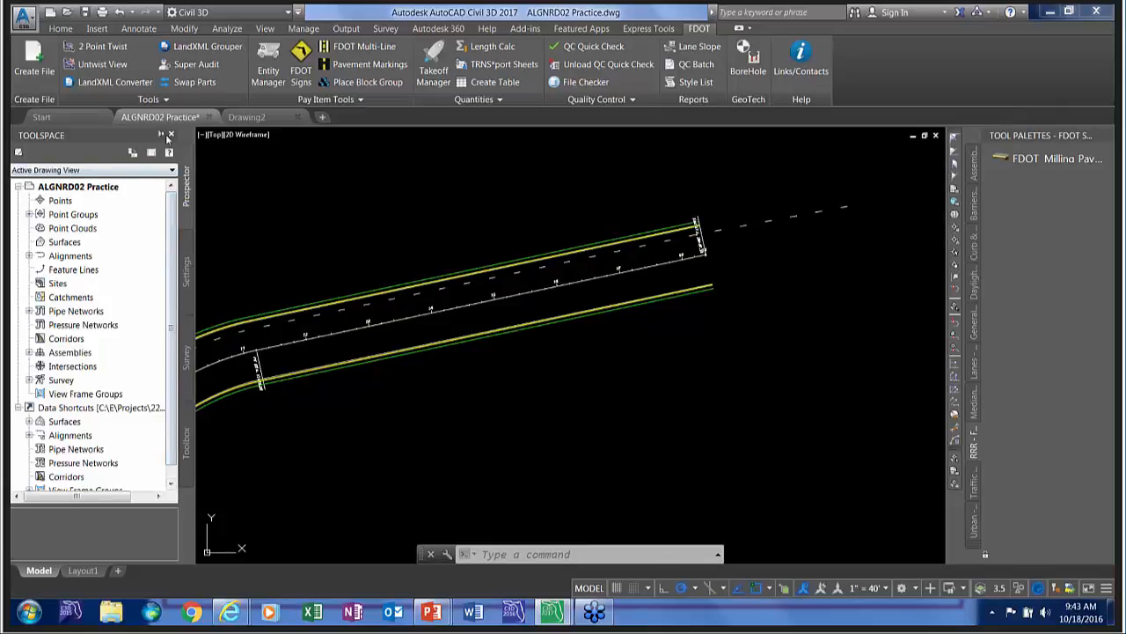
pyautogui.click(171, 134)
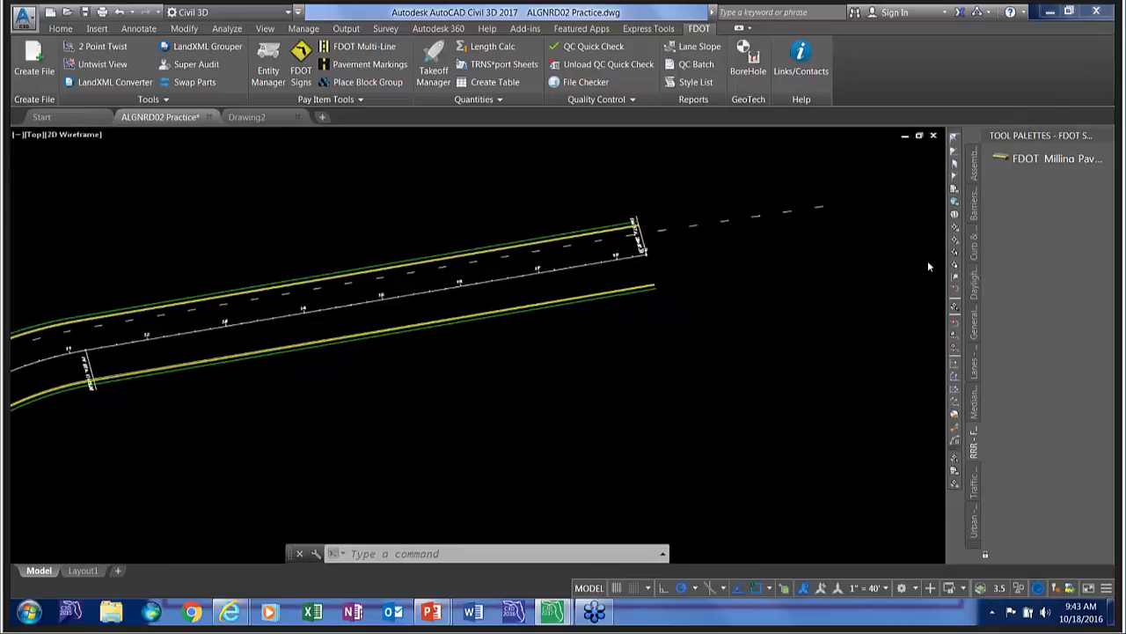
# Show the Daylight tools of the FDOT Subassemblies palette group and review the available palette groups.
pyautogui.scroll(6, 422, 319)
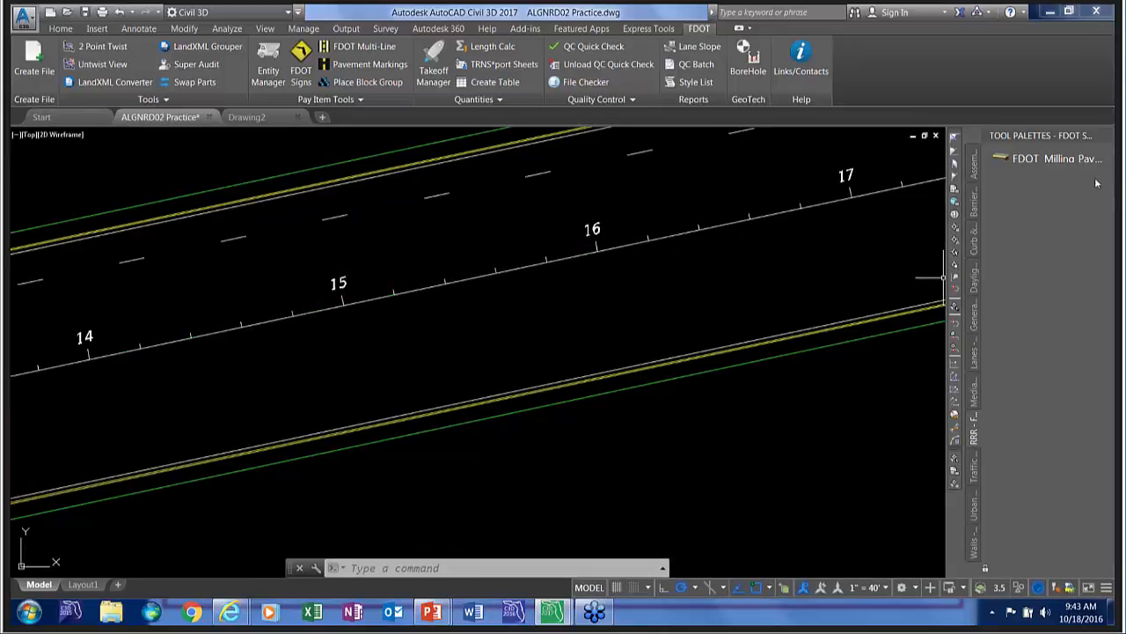
pyautogui.click(974, 277)
pyautogui.rightClick(1026, 138)
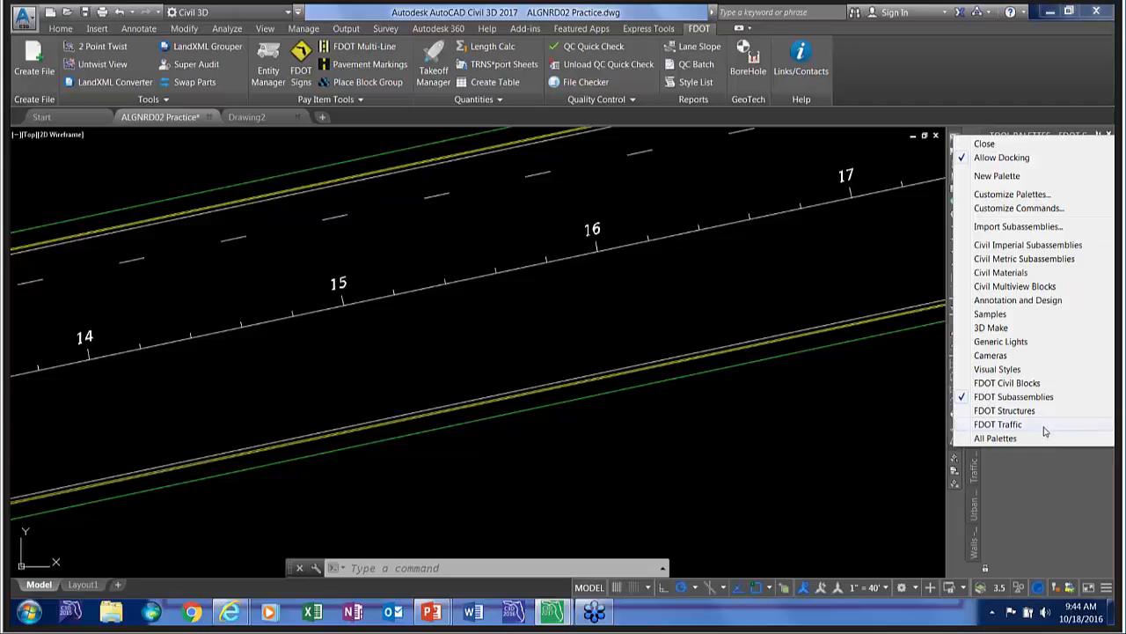
pyautogui.click(1003, 398)
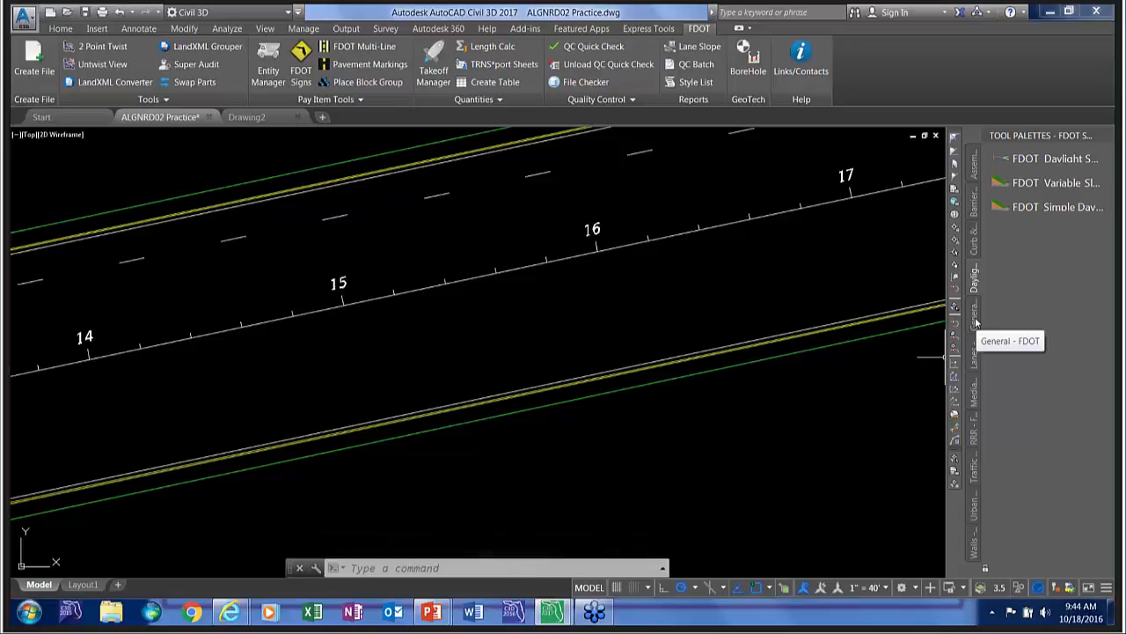
pyautogui.rightClick(1019, 134)
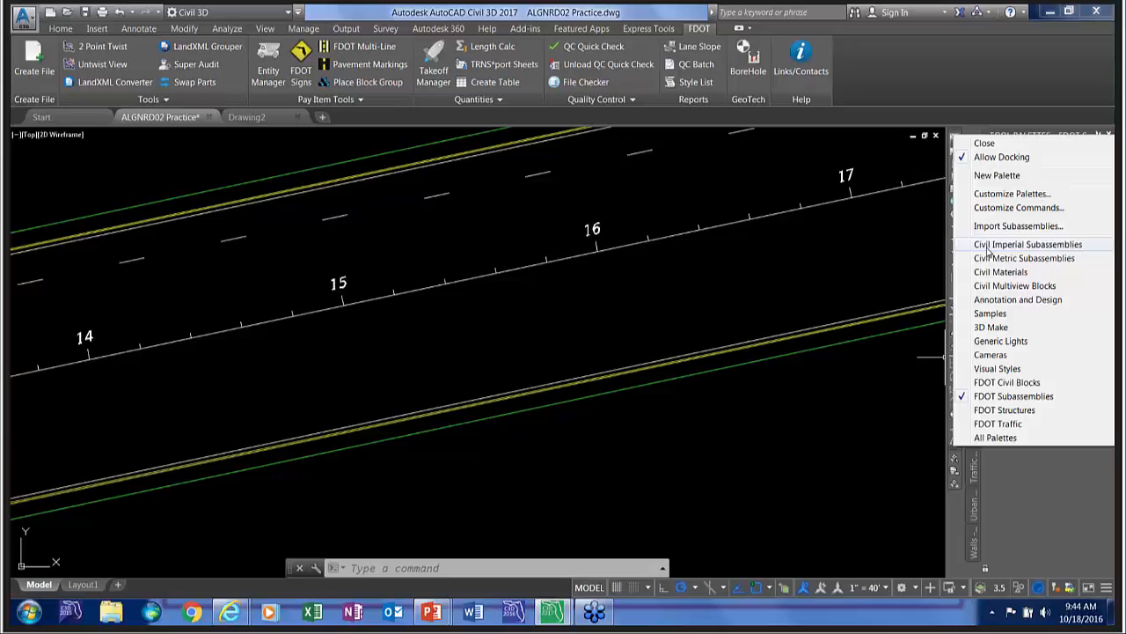
pyautogui.click(1032, 517)
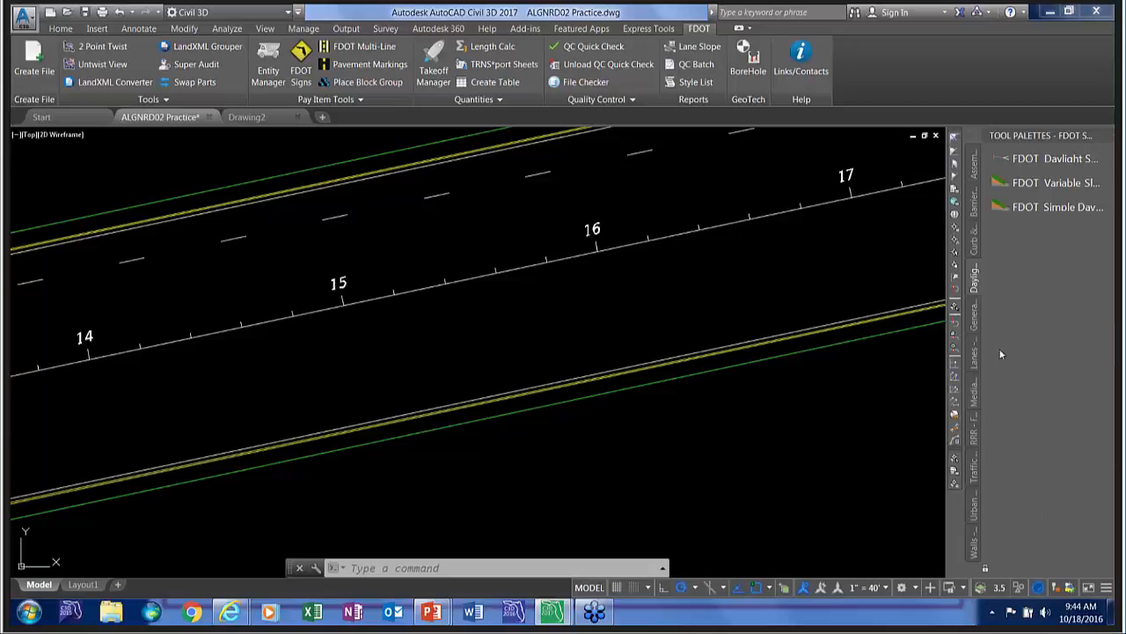
# Find the FDOT Lane subassembly among the Lanes tools and open its help reference.
pyautogui.click(971, 360)
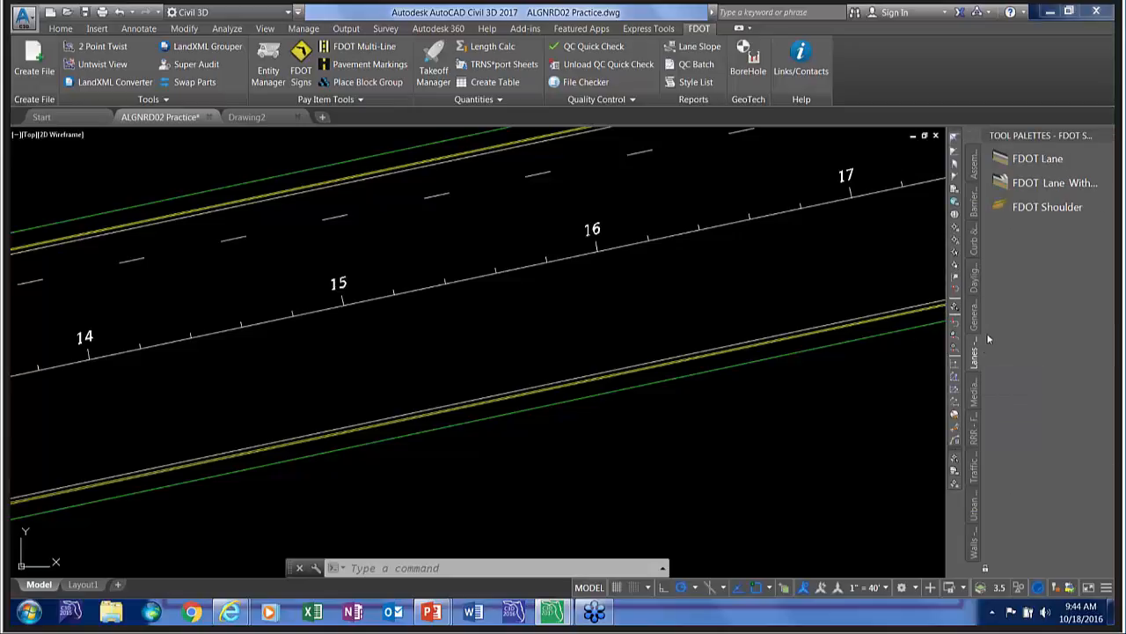
pyautogui.rightClick(1021, 164)
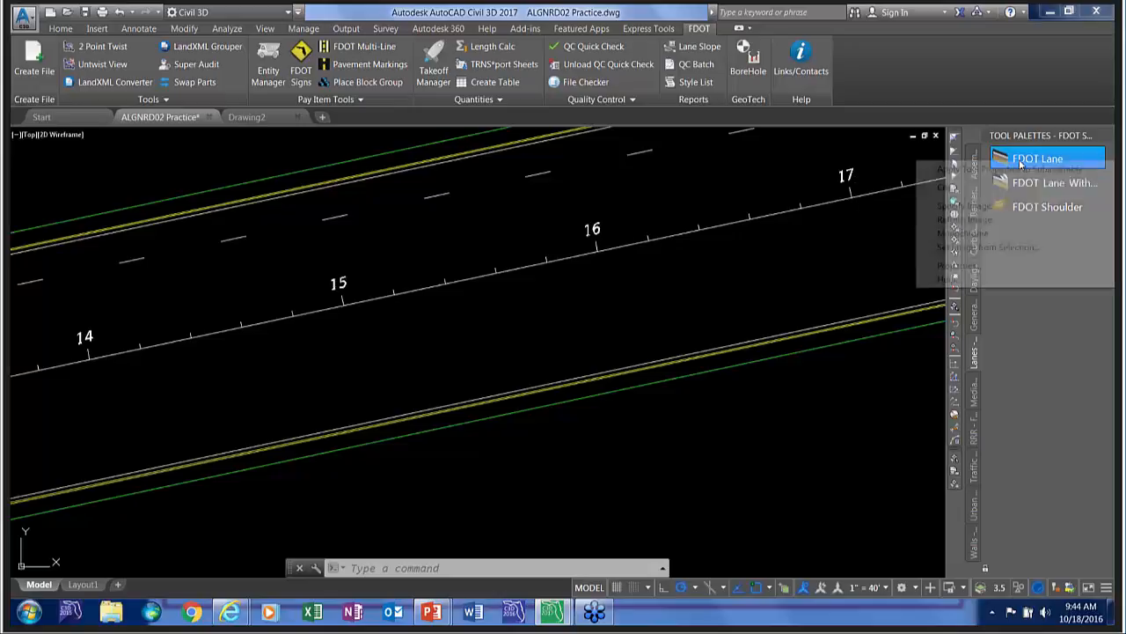
pyautogui.click(950, 278)
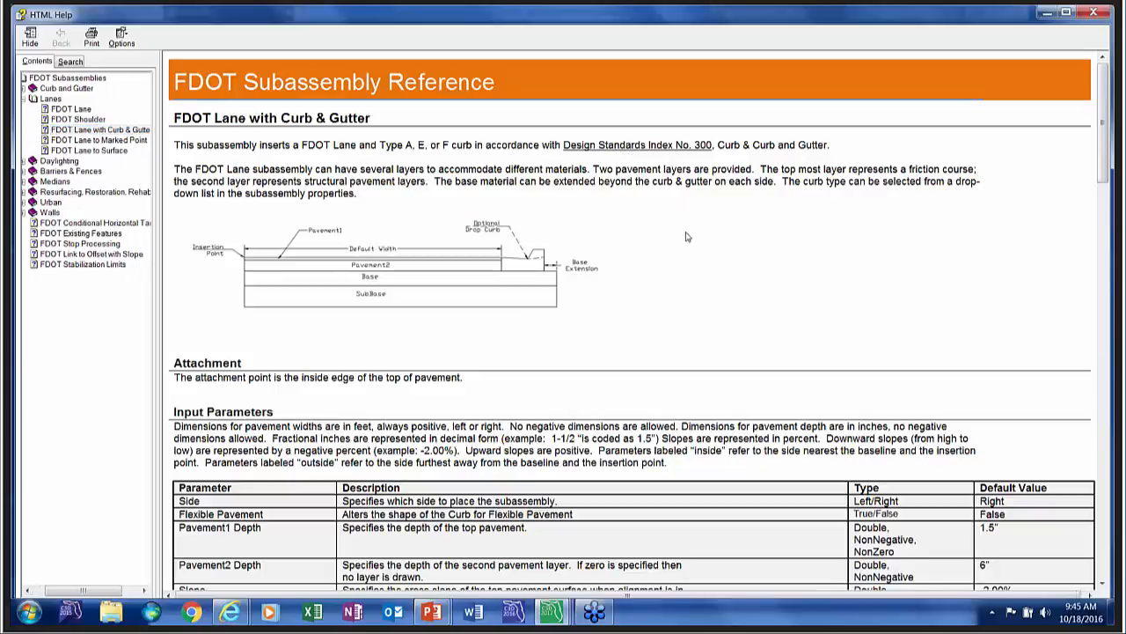
# Review the FDOT Lane with Curb & Gutter help from its input parameters through to the coding diagram, and close the reference.
pyautogui.scroll(-5, 686, 256)
pyautogui.scroll(-1, 688, 265)
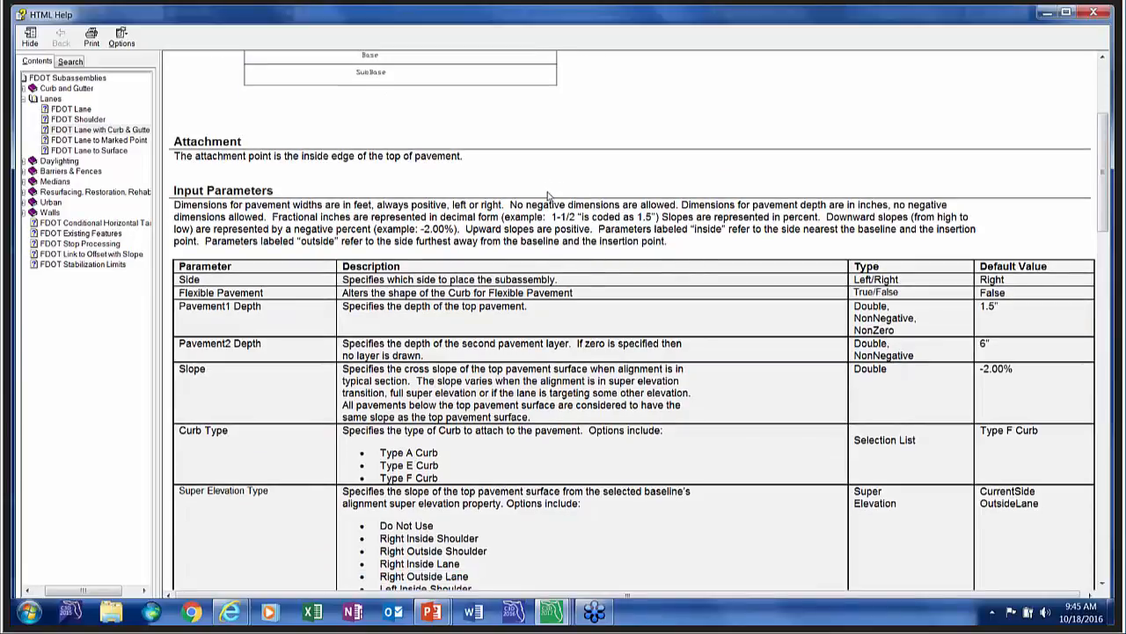
pyautogui.scroll(-3, 549, 195)
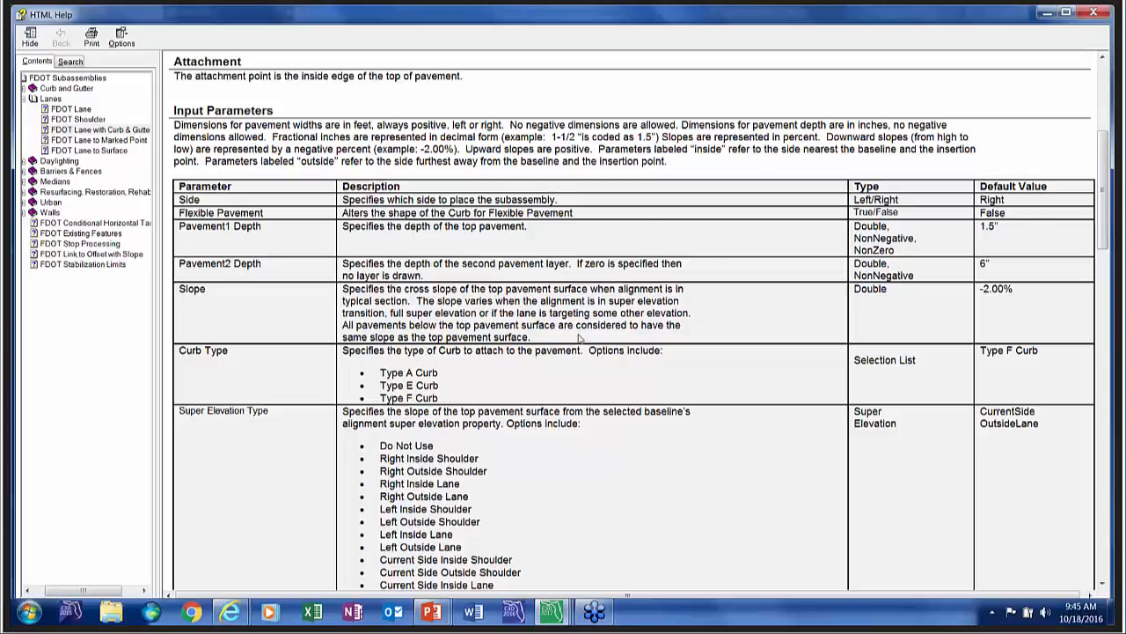
pyautogui.scroll(-3, 574, 329)
pyautogui.scroll(-4, 574, 329)
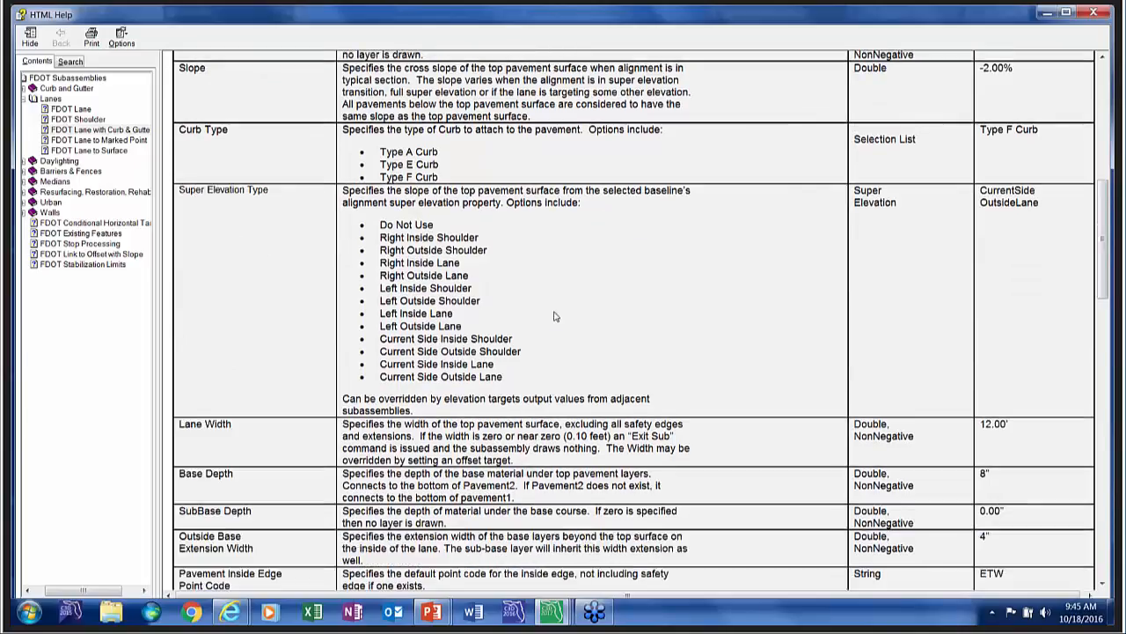
pyautogui.scroll(-8, 547, 318)
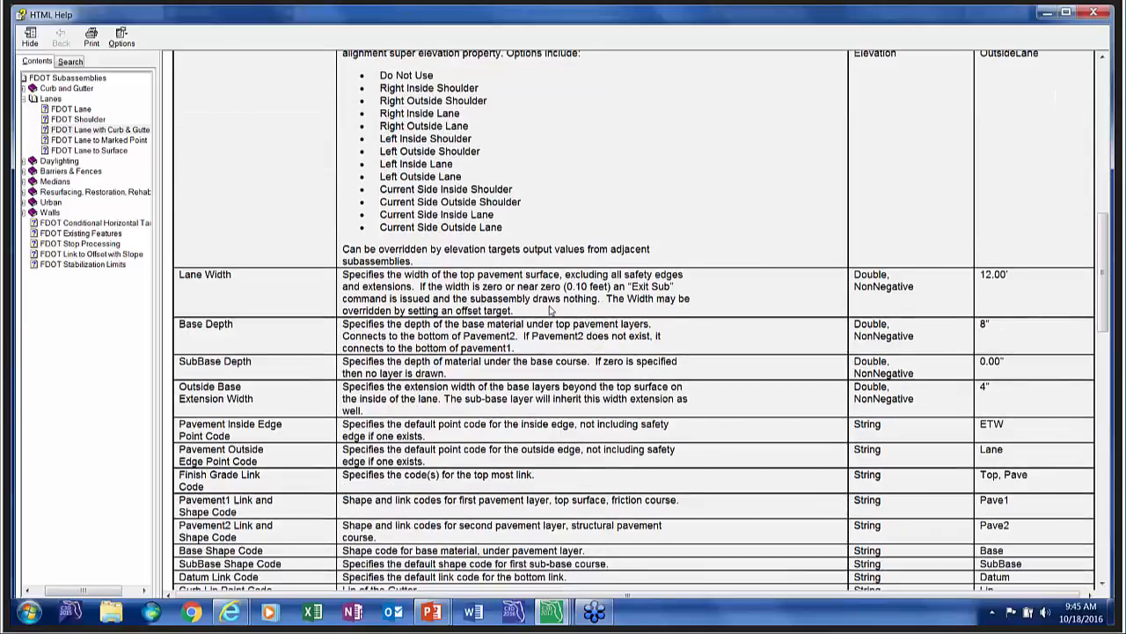
pyautogui.scroll(-7, 547, 318)
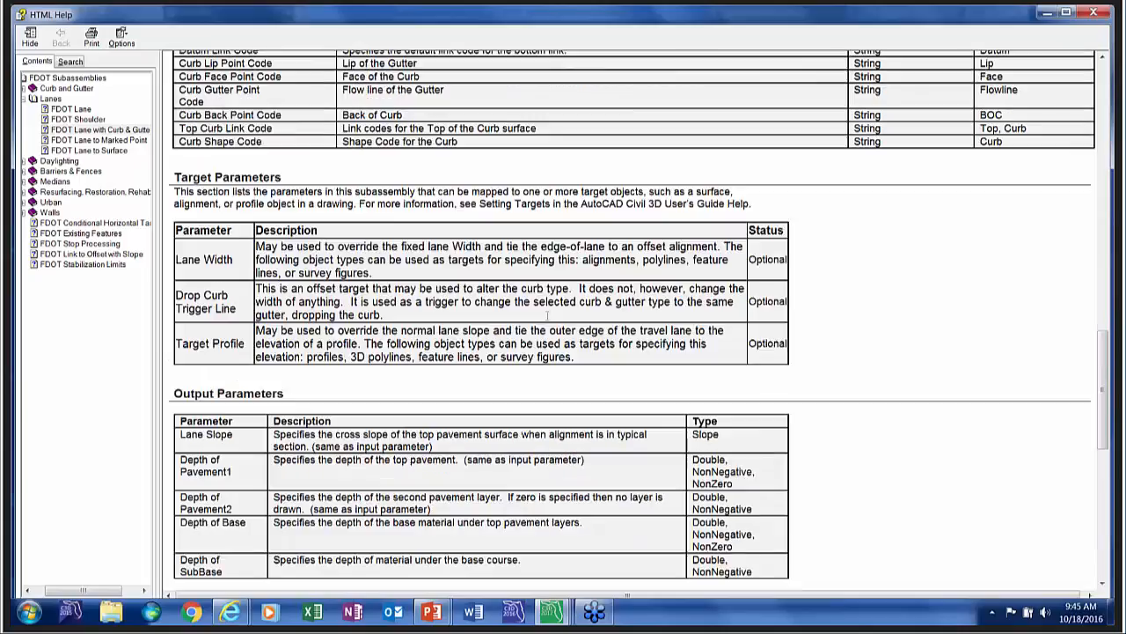
pyautogui.scroll(-9, 548, 320)
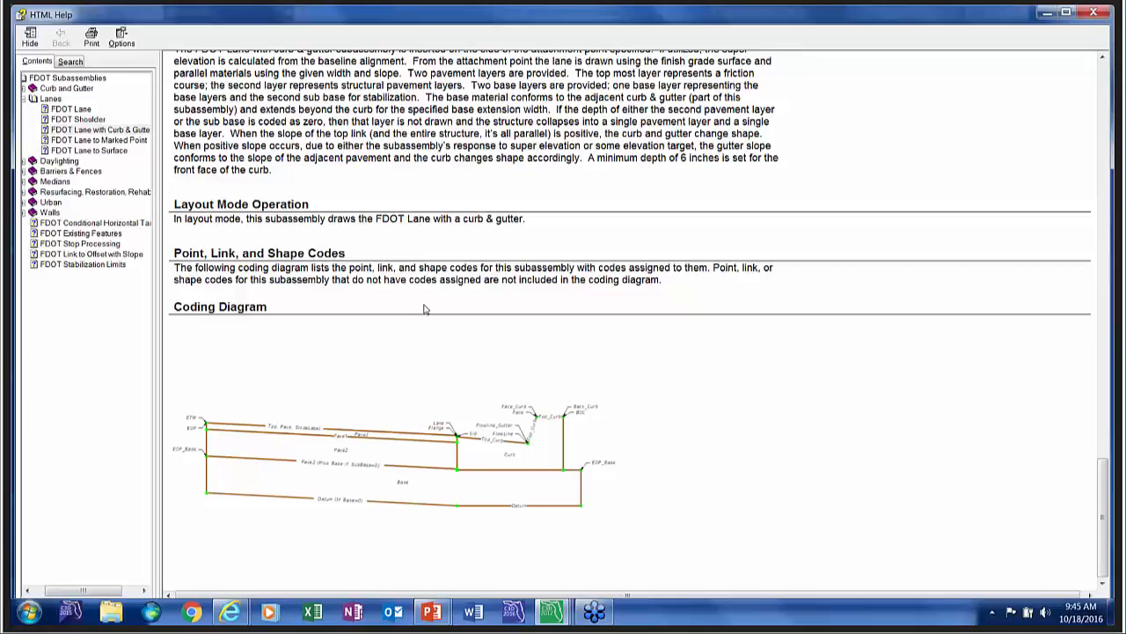
pyautogui.scroll(15, 422, 307)
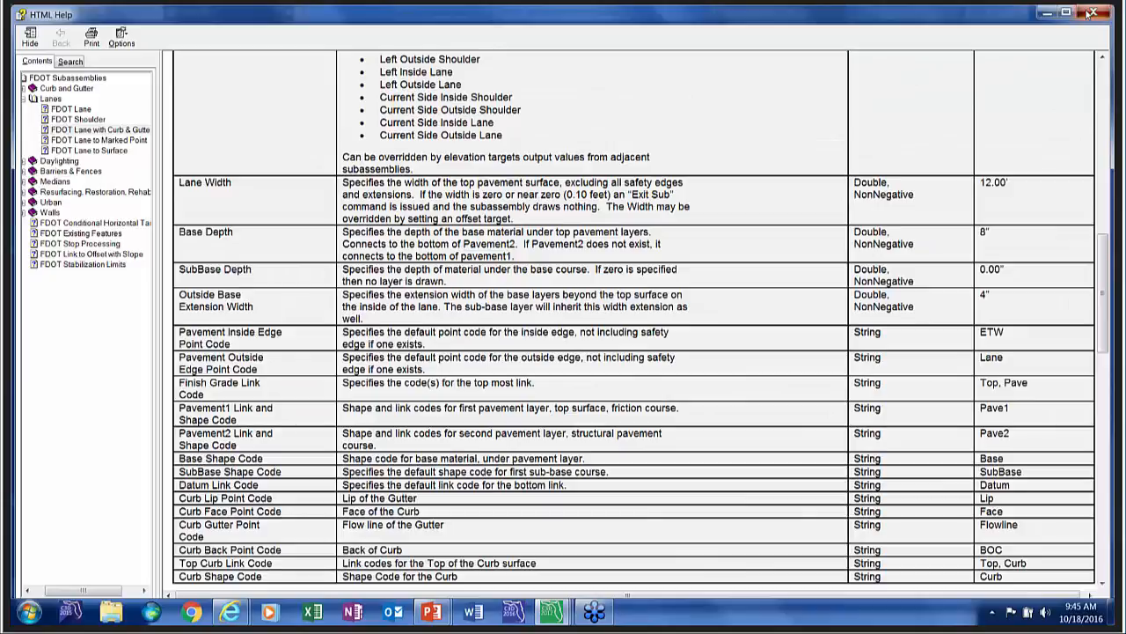
pyautogui.click(1091, 13)
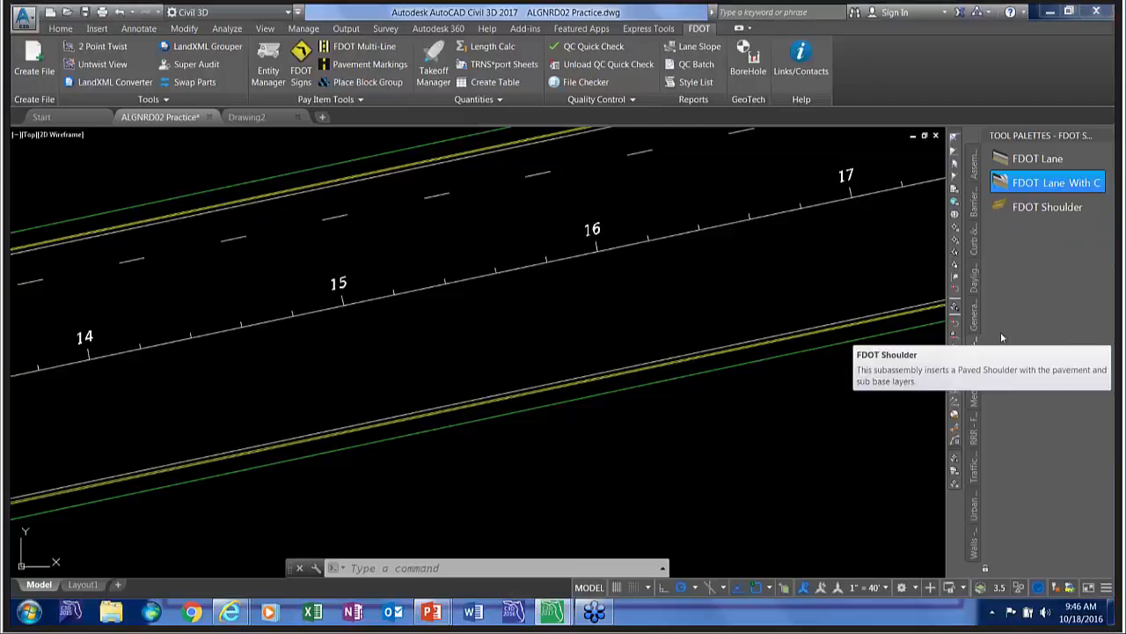
# Show the FDOT Civil Blocks tools and insert the Tapered Turn Lane block at the end of the lower curb line's edge.
pyautogui.rightClick(1039, 134)
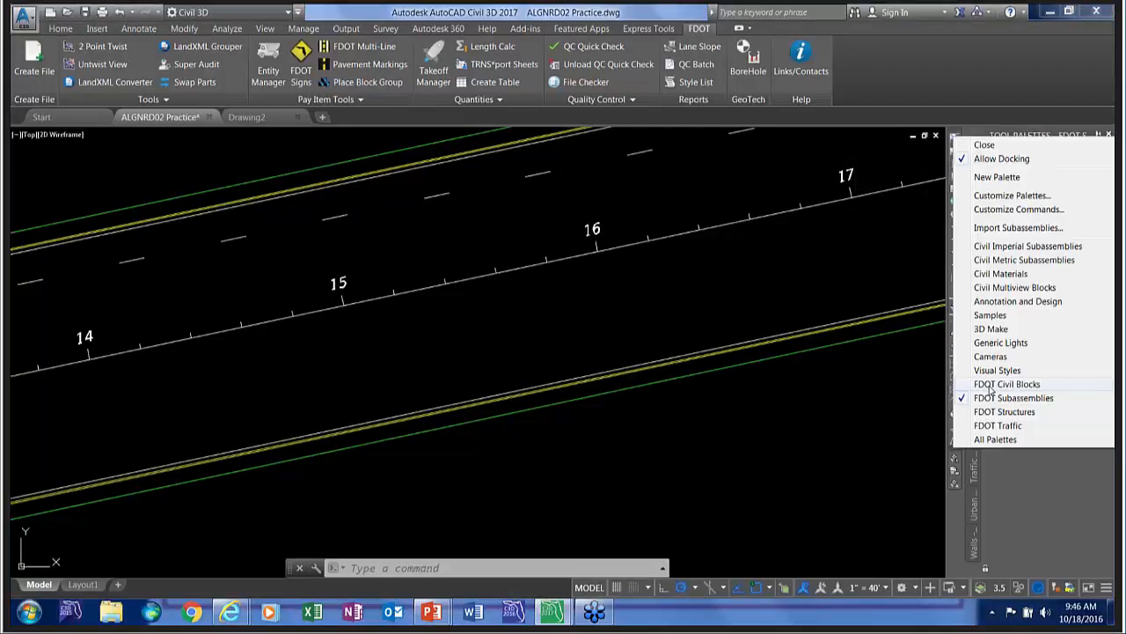
pyautogui.click(990, 387)
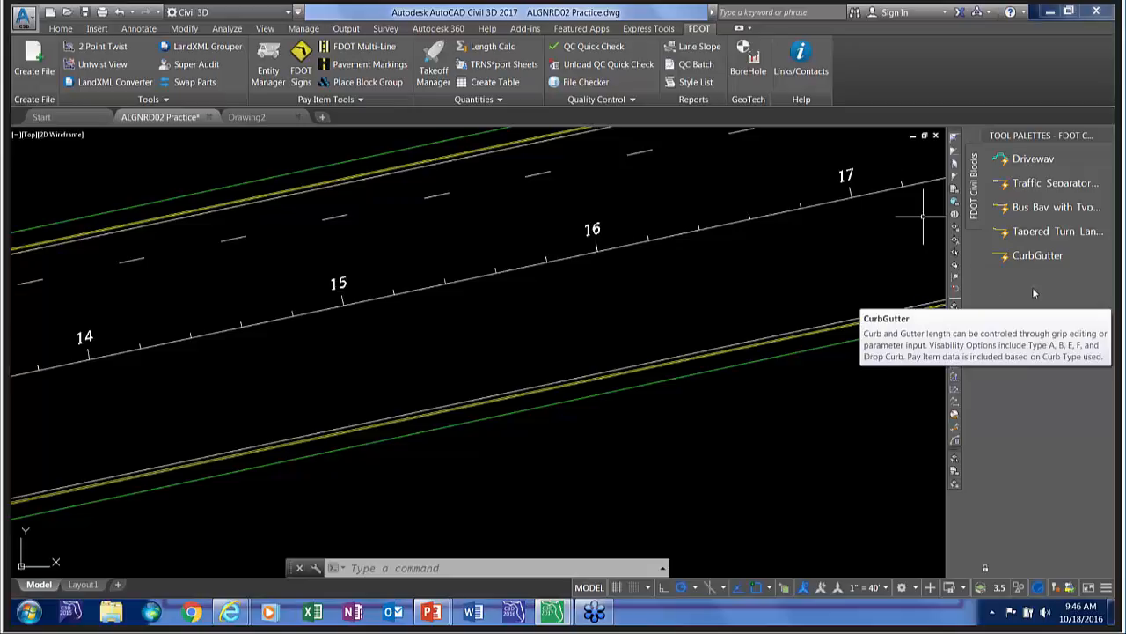
pyautogui.click(1031, 236)
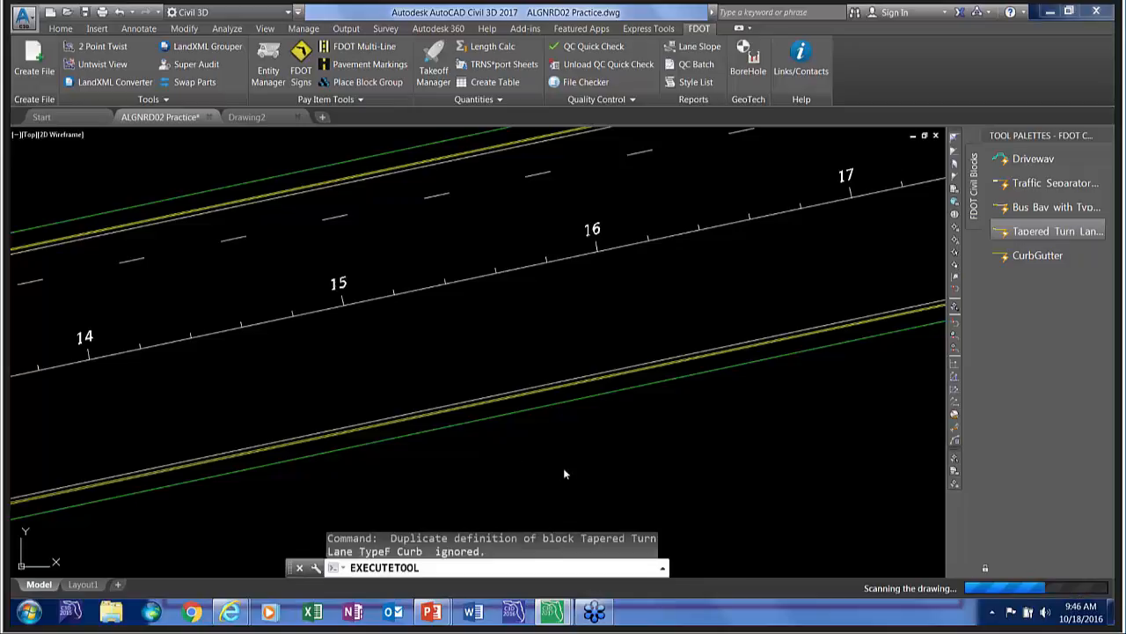
pyautogui.scroll(-4, 564, 456)
pyautogui.scroll(4, 758, 415)
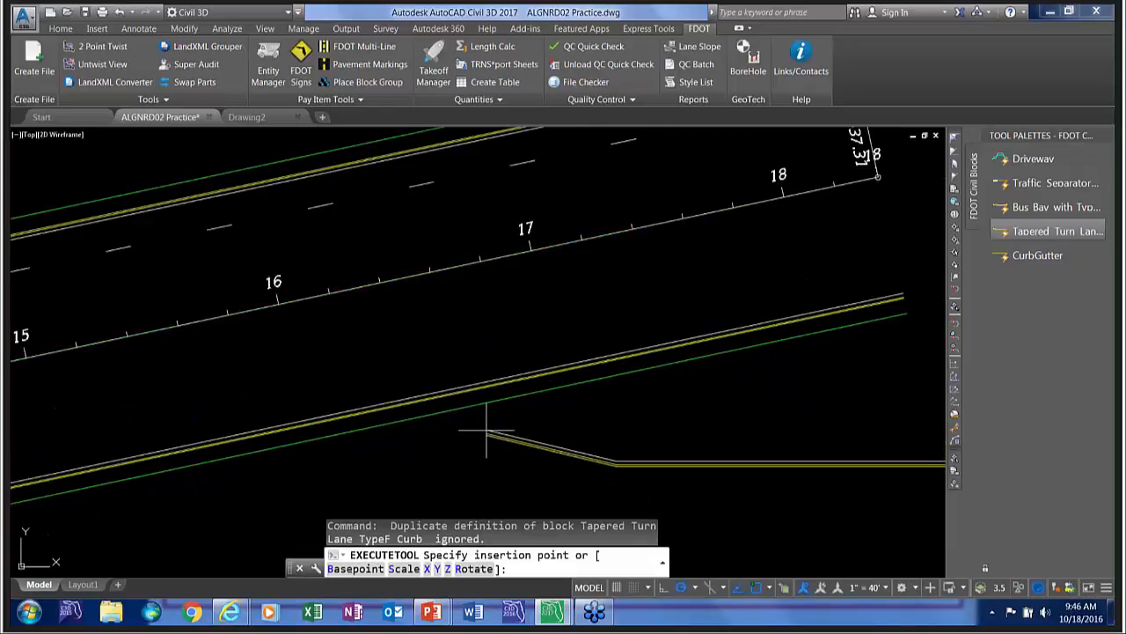
pyautogui.moveTo(486, 431); pyautogui.dragTo(161, 424, button='middle')
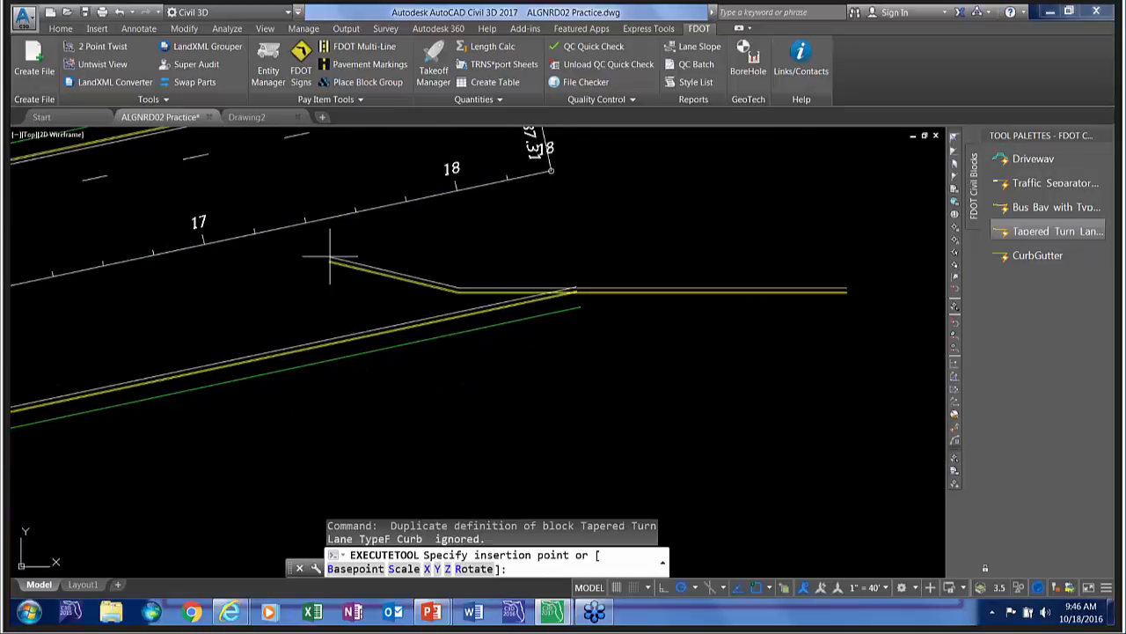
pyautogui.moveTo(322, 261); pyautogui.dragTo(351, 415, button='middle')
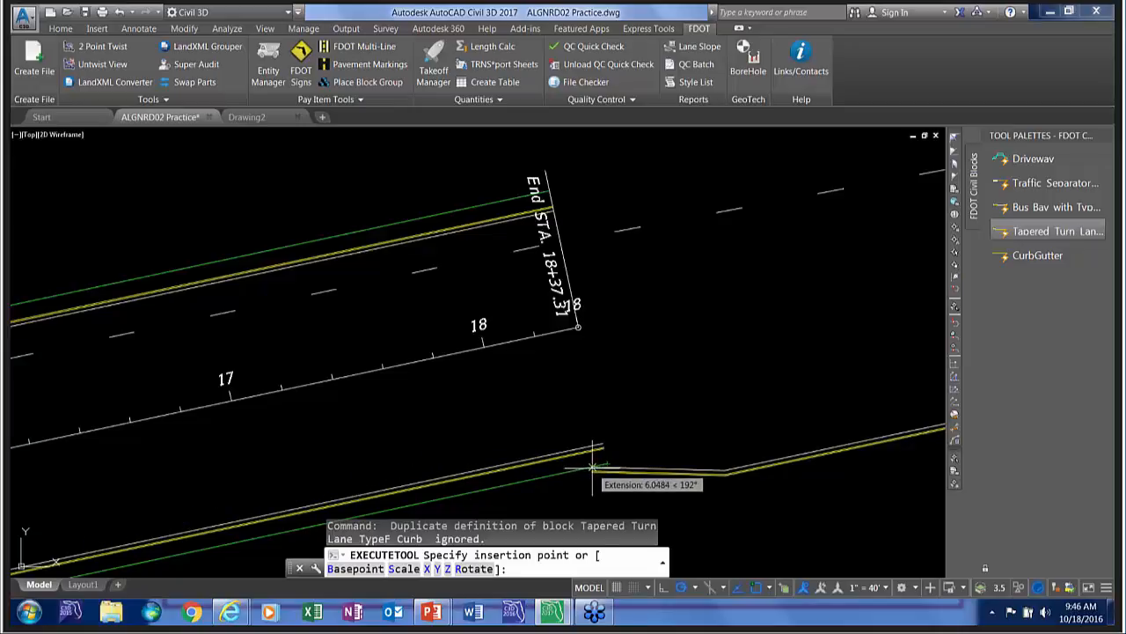
pyautogui.scroll(3, 593, 466)
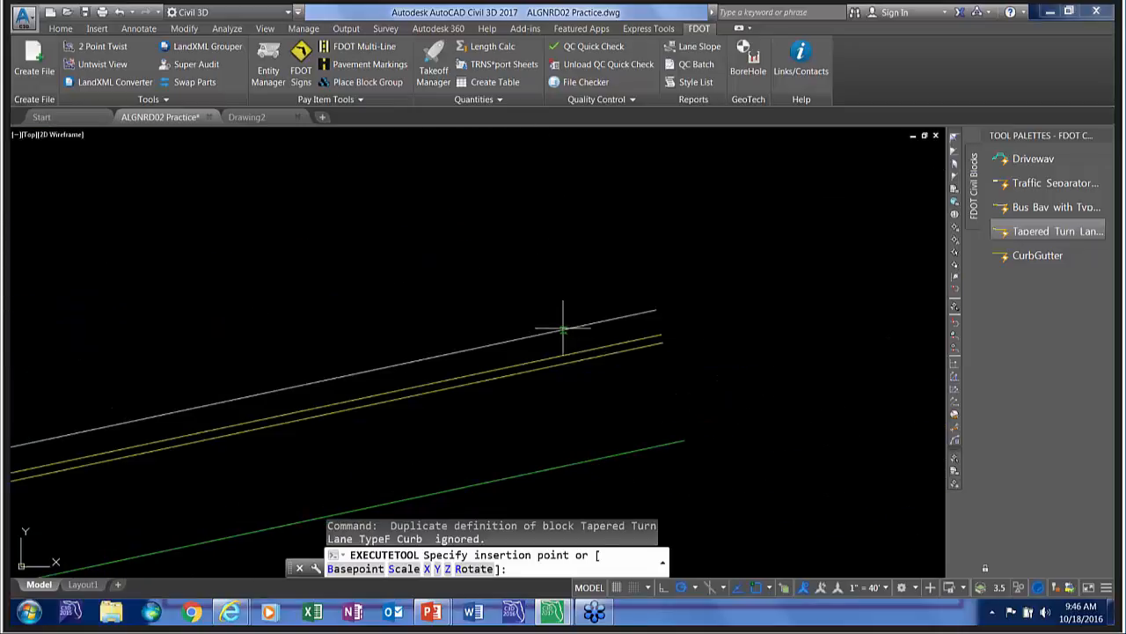
pyautogui.click(654, 309)
pyautogui.press('Return')
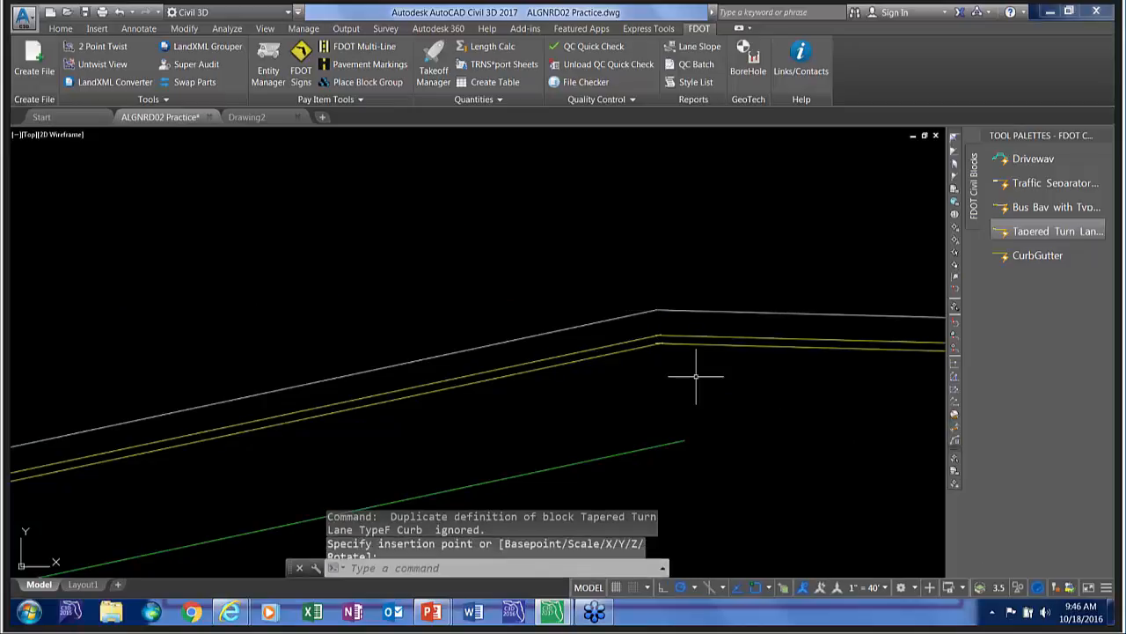
# Show the properties of the inserted turn lane block and set its option to Curb Return - No Sidewalk.
pyautogui.scroll(-3, 682, 373)
pyautogui.moveTo(699, 377); pyautogui.dragTo(341, 356, button='middle')
pyautogui.scroll(-3, 341, 359)
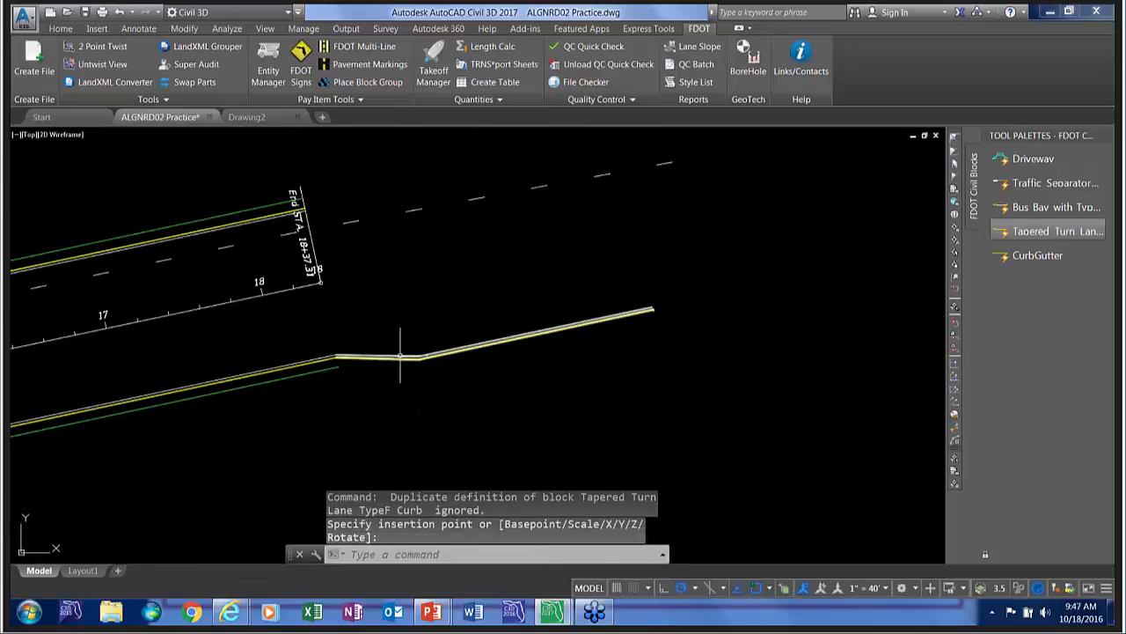
pyautogui.click(457, 350)
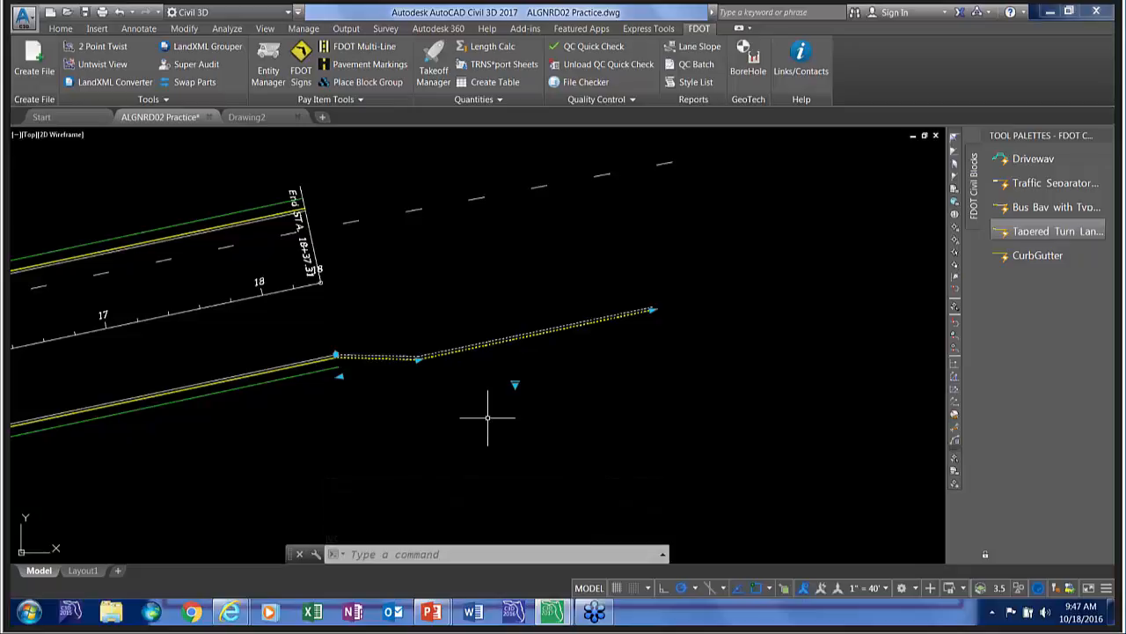
pyautogui.rightClick(461, 304)
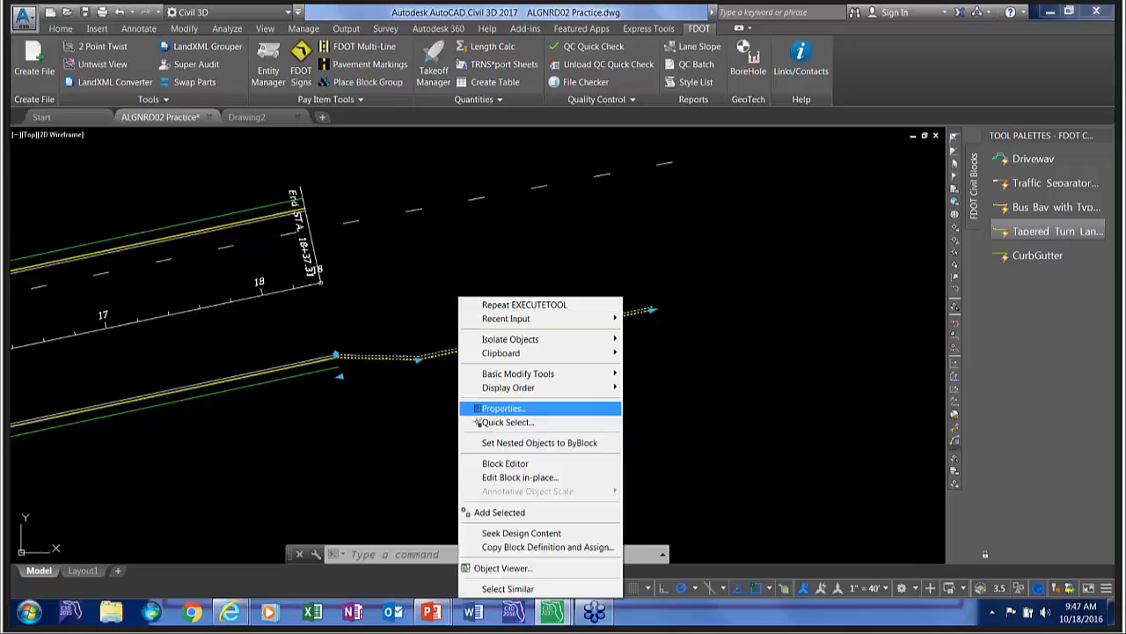
pyautogui.click(502, 408)
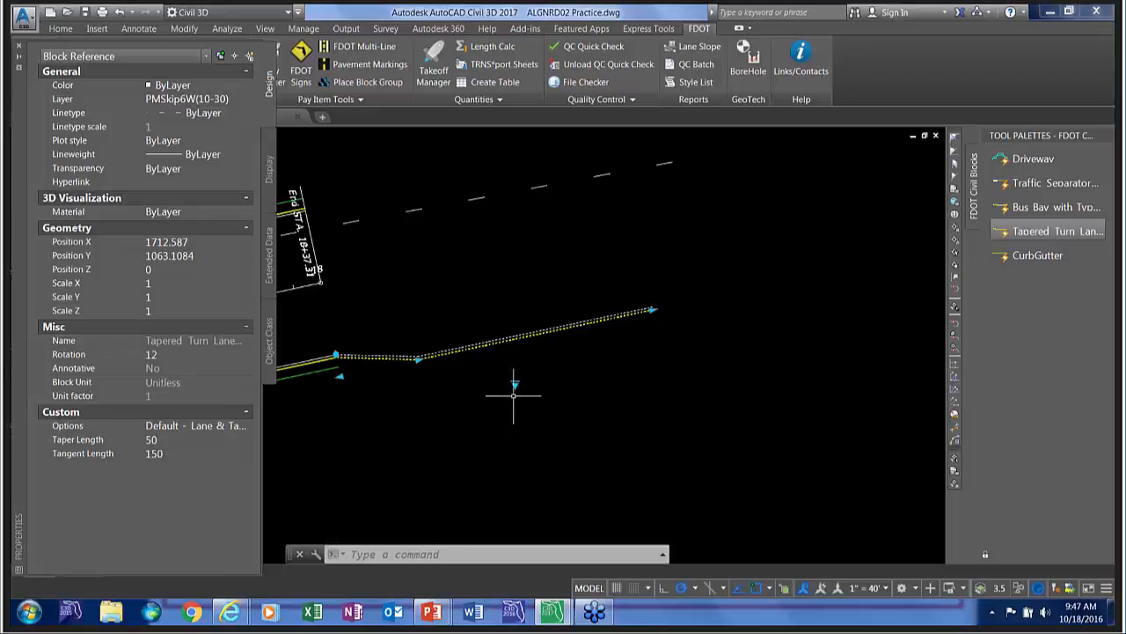
pyautogui.click(515, 384)
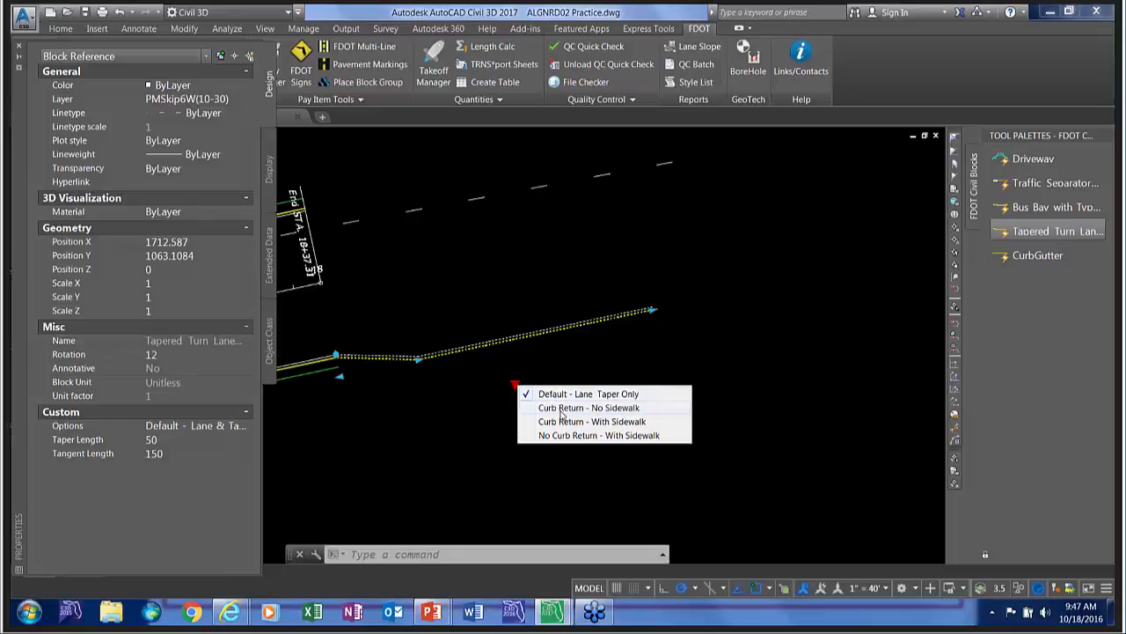
pyautogui.click(561, 408)
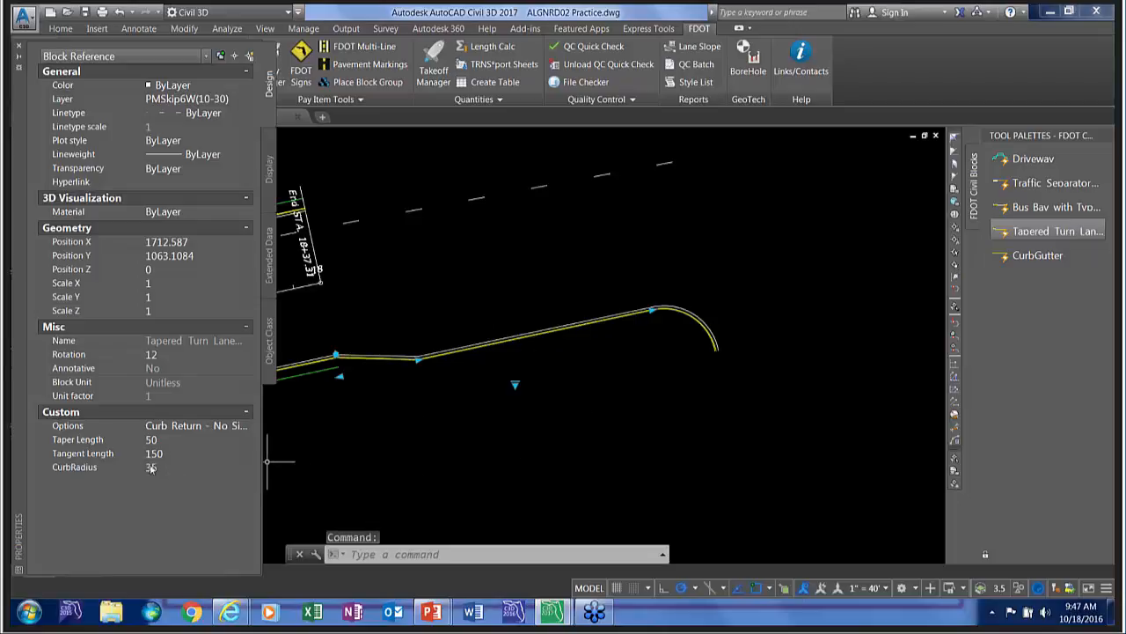
# Try a taper length of 25 on the turn lane block and set it back to 50.
pyautogui.click(164, 438)
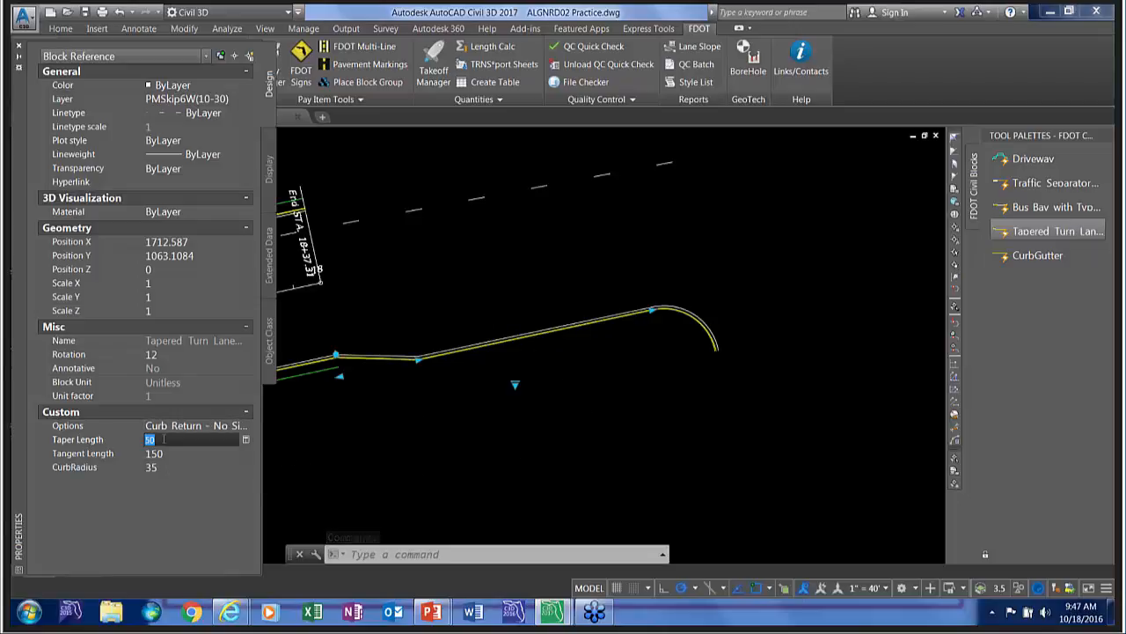
pyautogui.write('25')
pyautogui.press('Return')
pyautogui.click(162, 438)
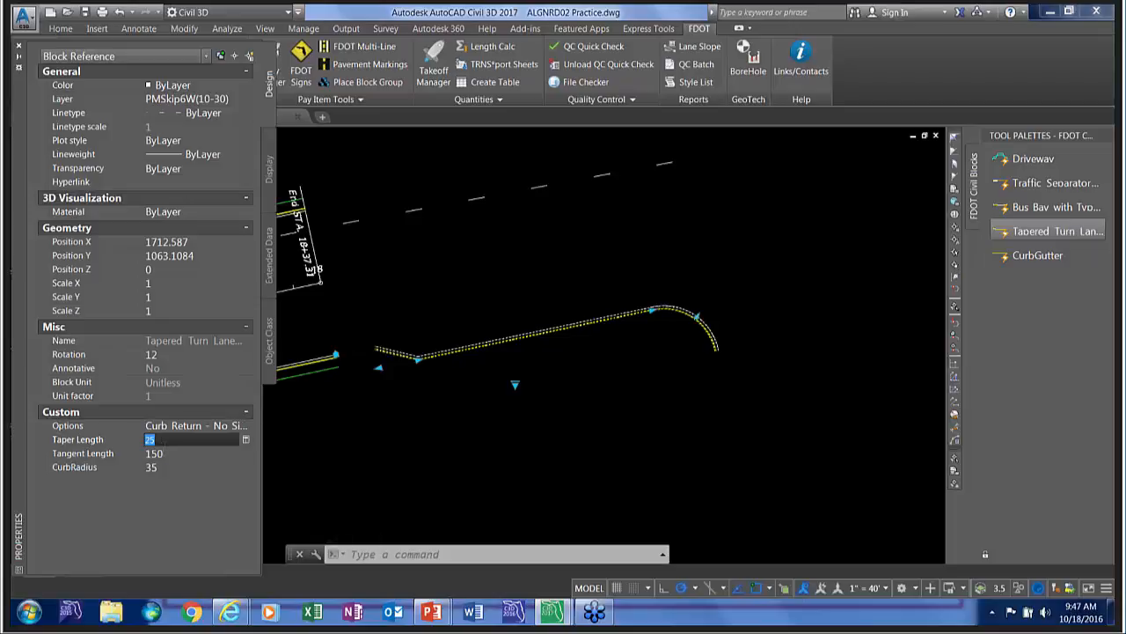
pyautogui.write('50')
pyautogui.press('Return')
# Set the turn lane block's tangent length to 200 and its curb radius to 50.
pyautogui.click(163, 453)
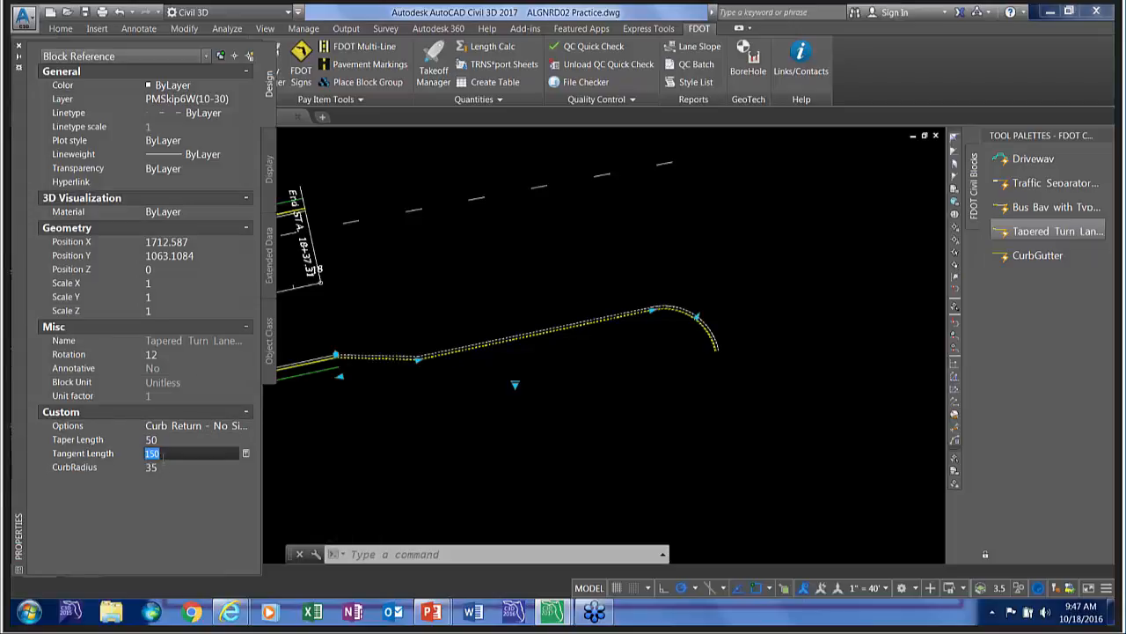
pyautogui.write('200')
pyautogui.click(172, 461)
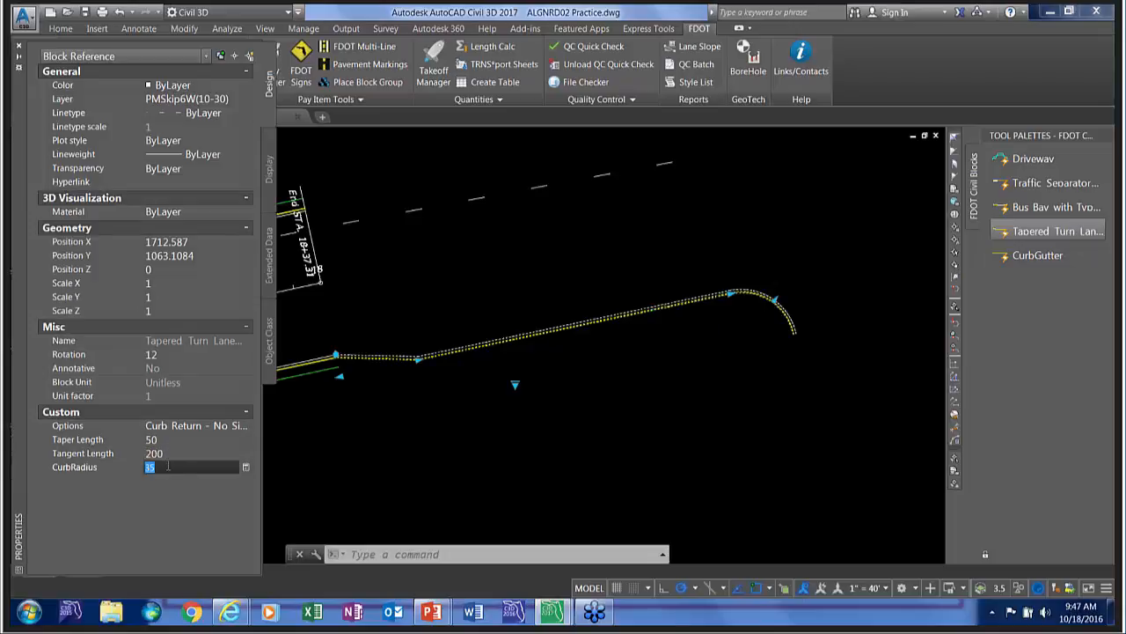
pyautogui.write('50')
pyautogui.press('Return')
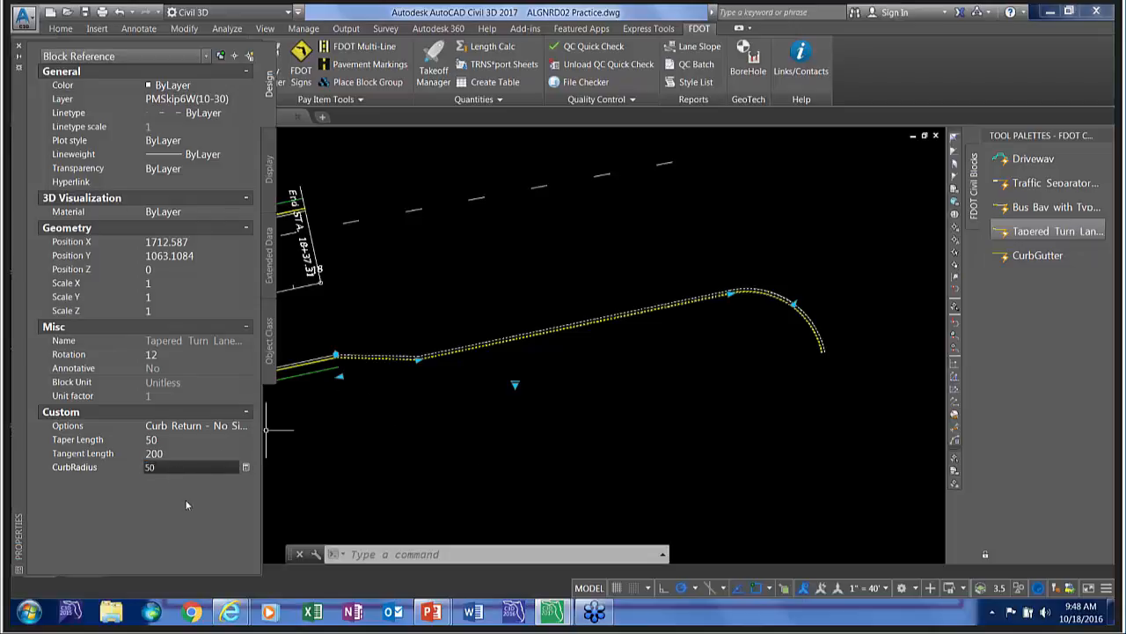
# Switch the turn lane block to Curb Return - With Sidewalk and try to set the sidewalk width to 6.
pyautogui.click(519, 383)
pyautogui.click(538, 396)
pyautogui.click(517, 388)
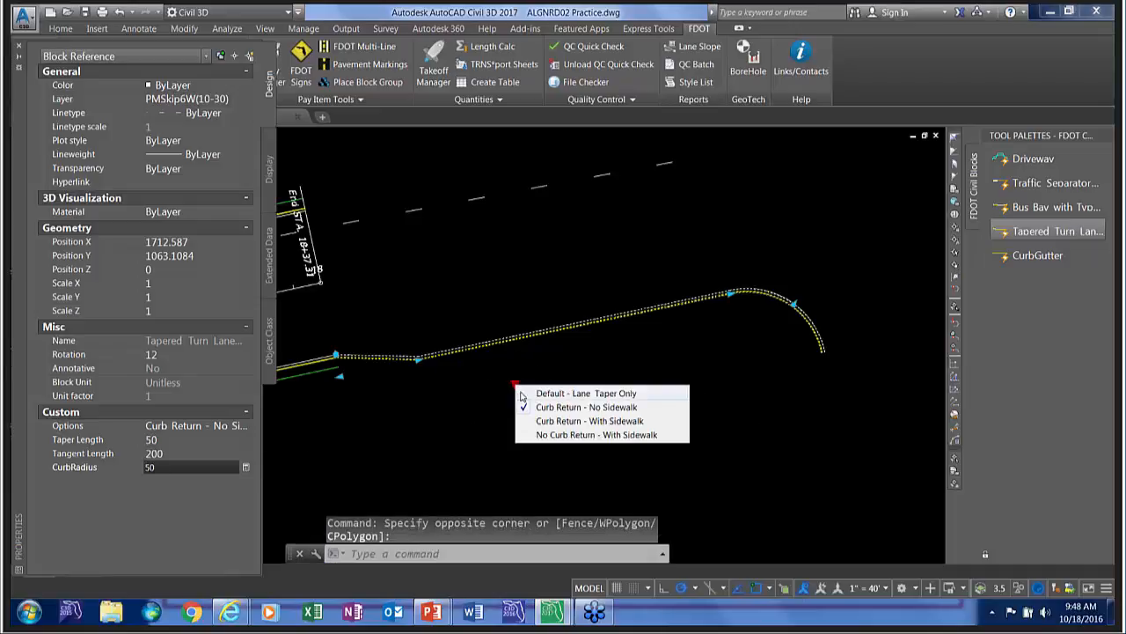
pyautogui.click(551, 421)
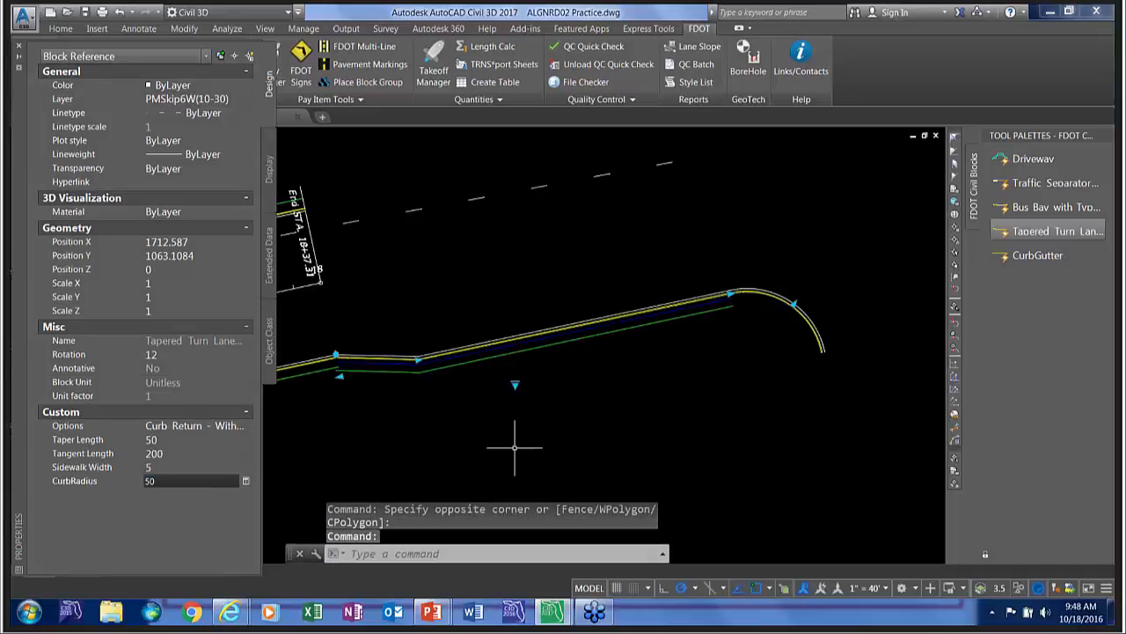
pyautogui.click(168, 468)
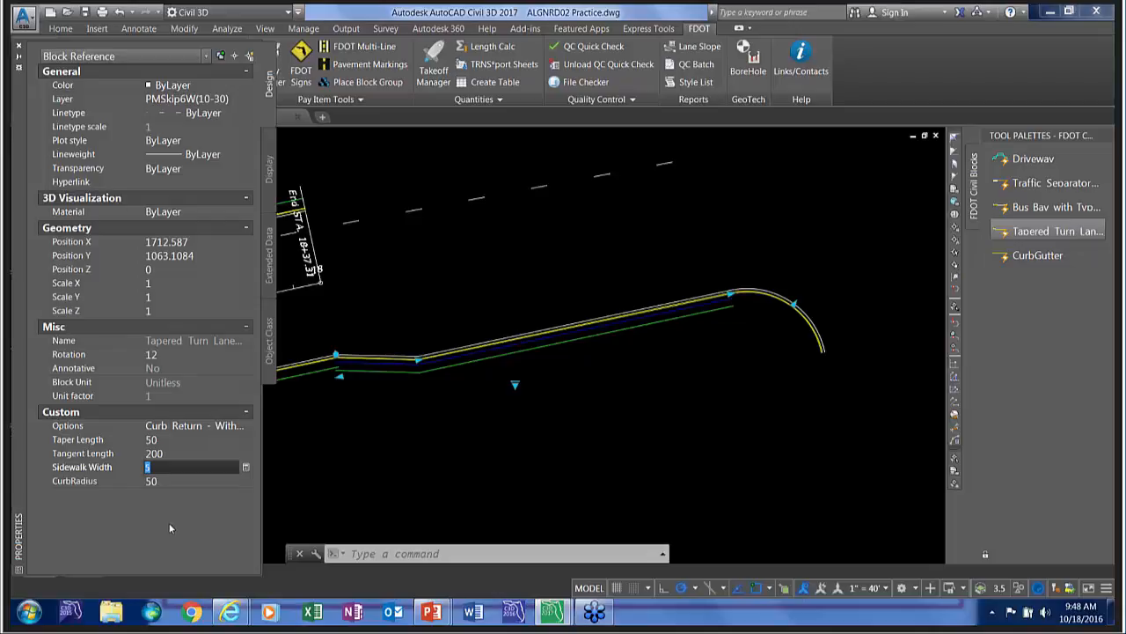
pyautogui.write('6')
pyautogui.press('Tab')
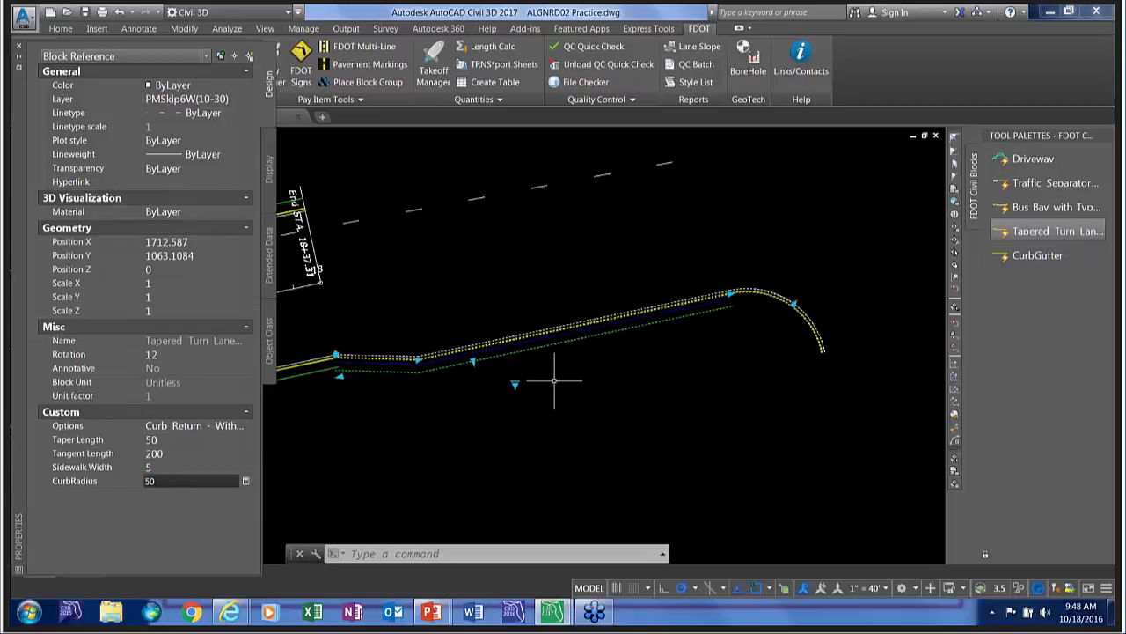
# Change the turn lane block's option to No Curb Return - With Sidewalk and deselect the block.
pyautogui.click(515, 384)
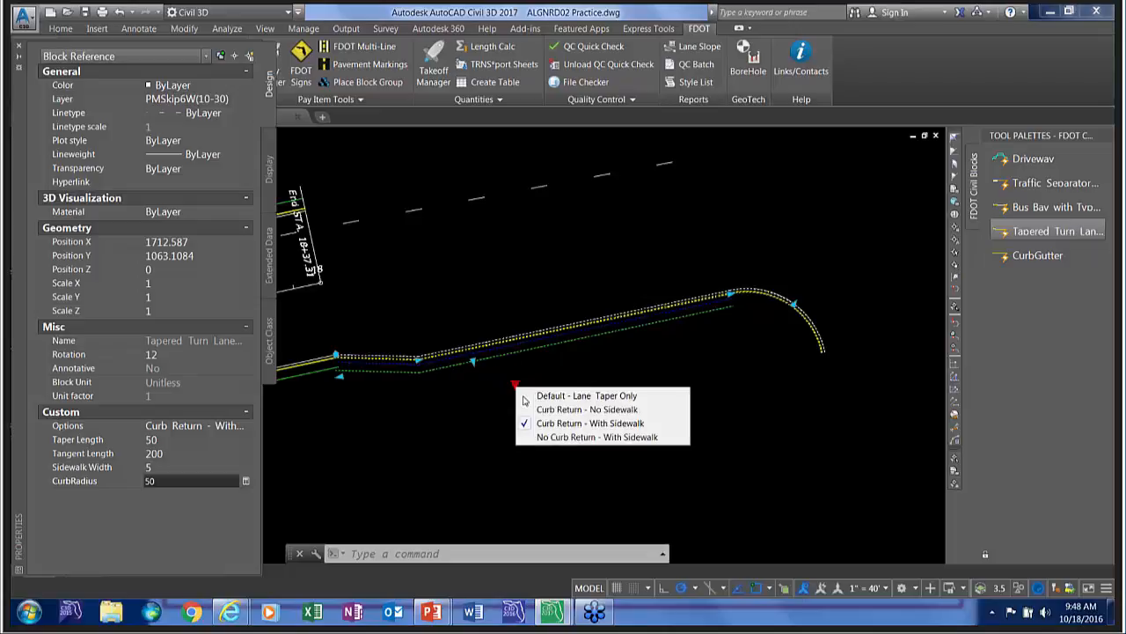
pyautogui.click(550, 438)
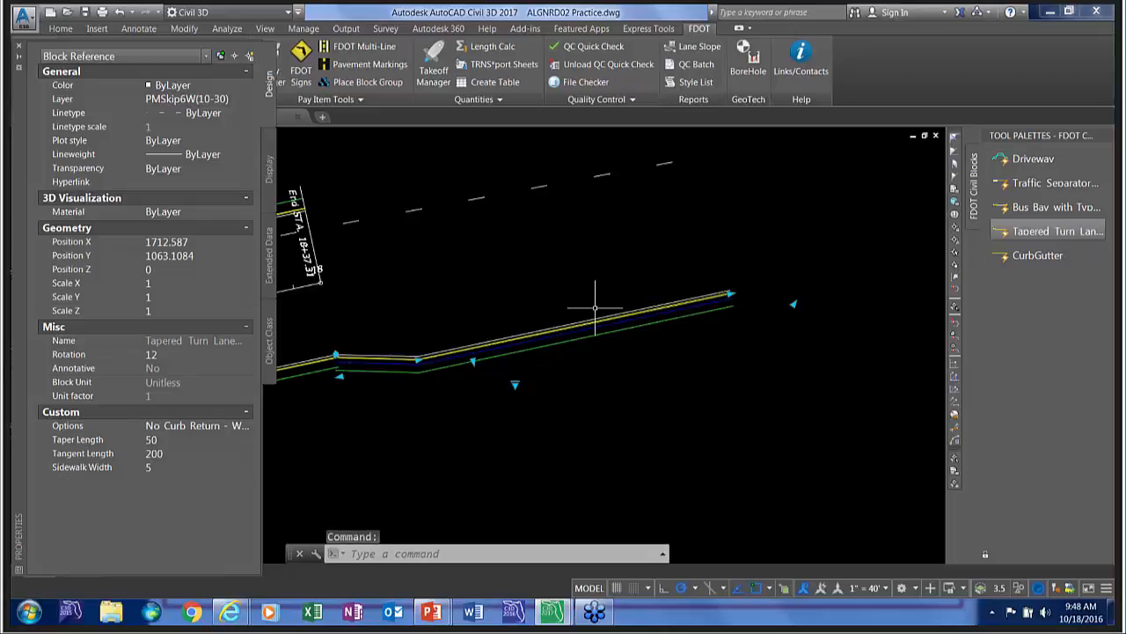
pyautogui.scroll(-2, 533, 302)
pyautogui.press('Escape')
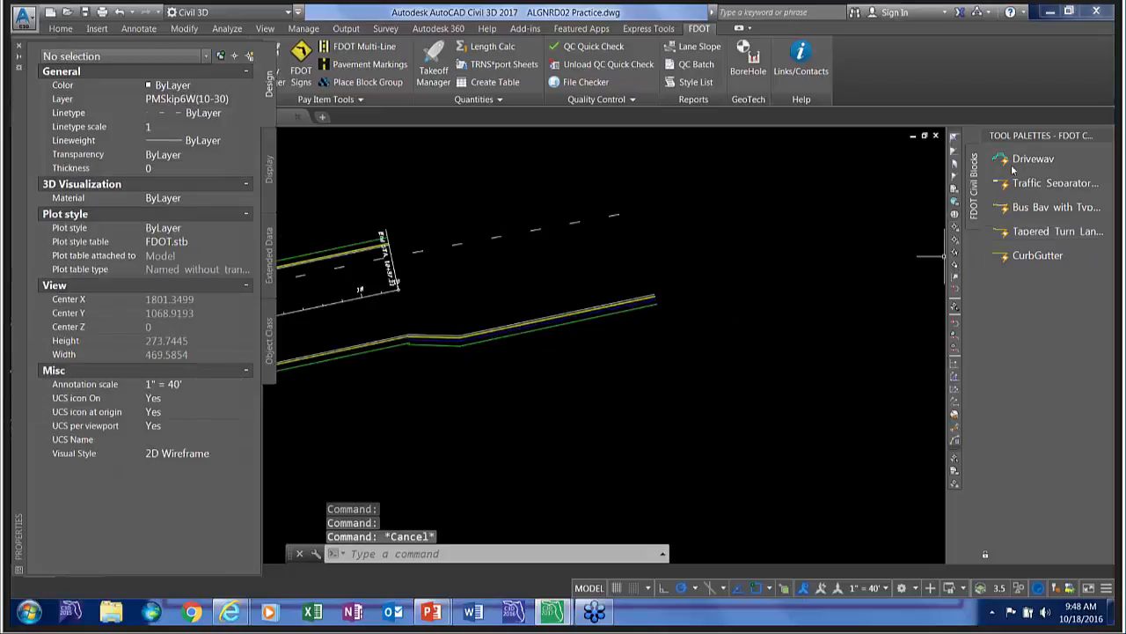
# Insert a CurbGutter block with a curb length of 100 along the alignment, starting near its end station 18+37.31.
pyautogui.click(1030, 257)
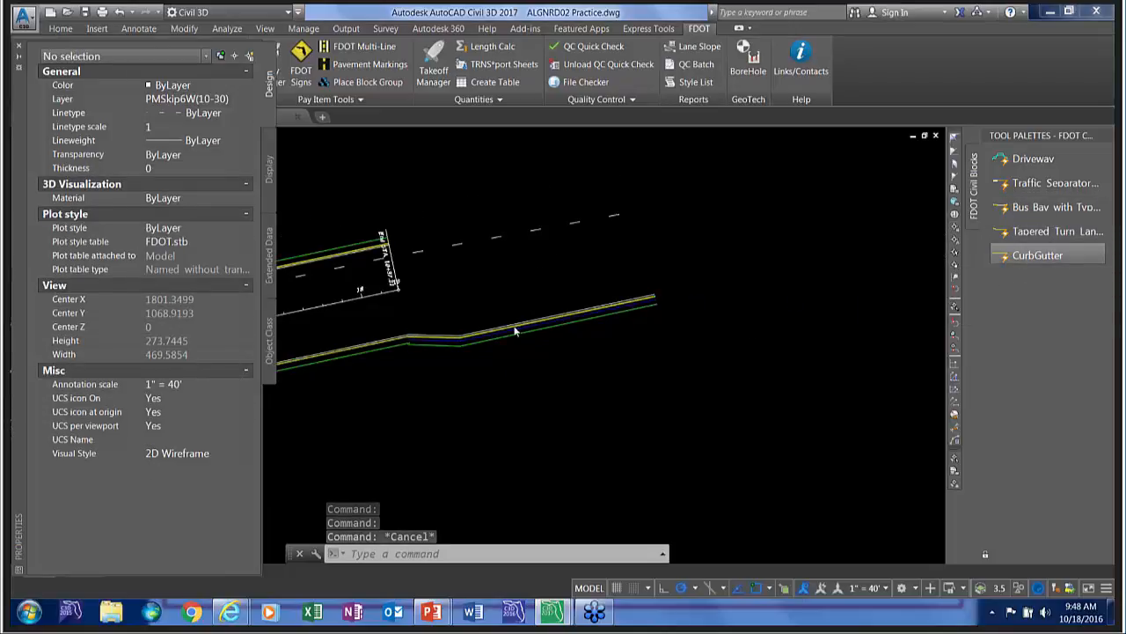
pyautogui.scroll(5, 451, 299)
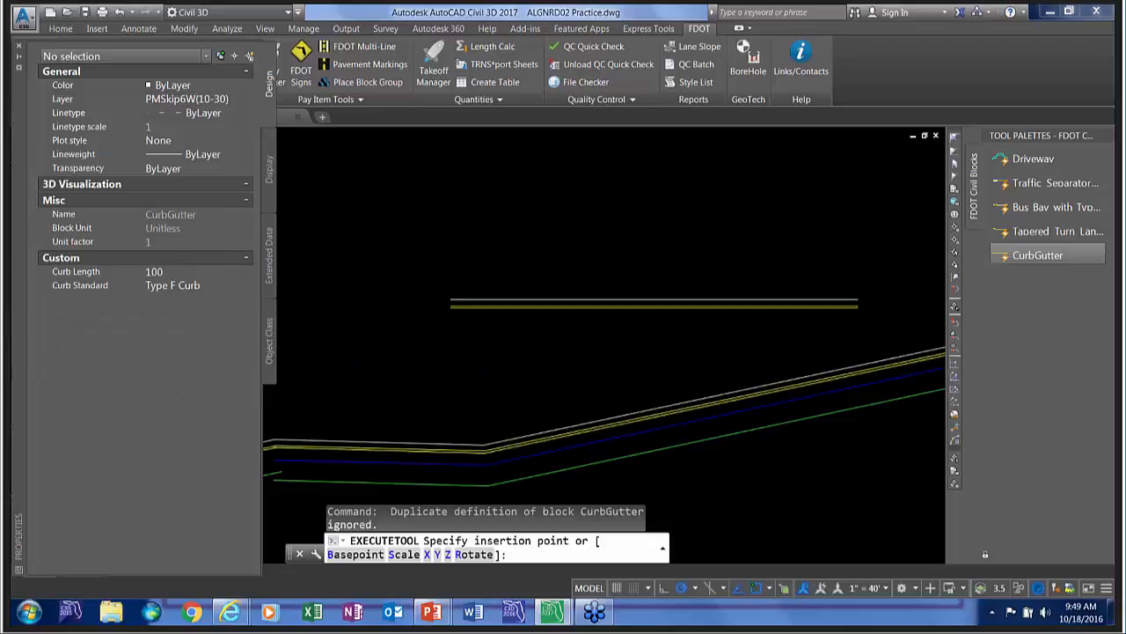
pyautogui.moveTo(424, 305); pyautogui.dragTo(687, 213, button='middle')
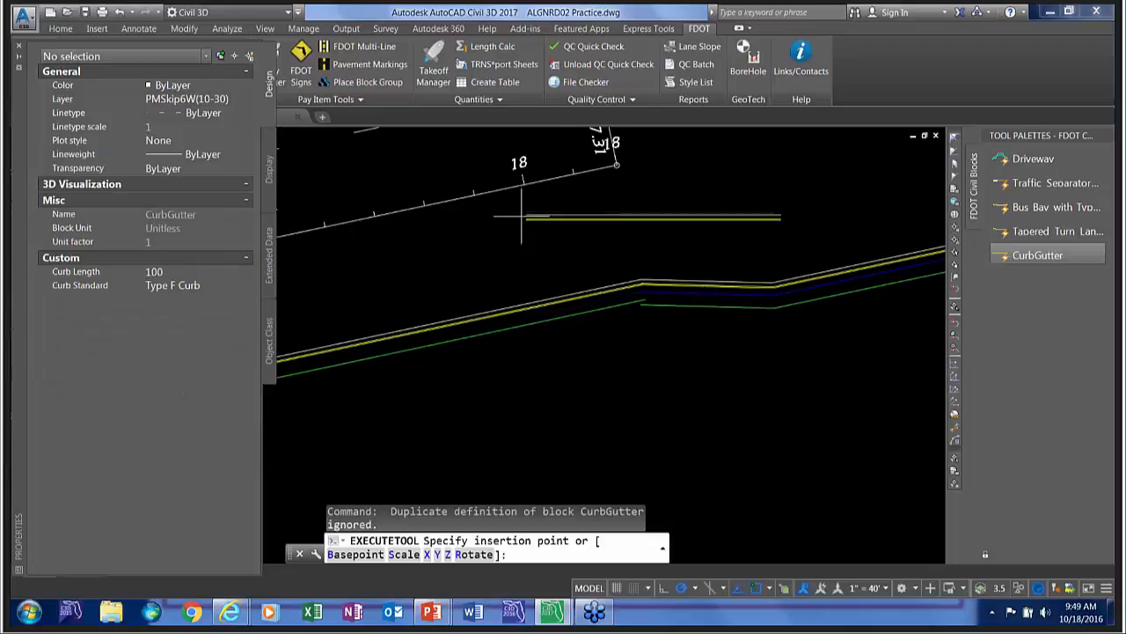
pyautogui.click(601, 173)
pyautogui.press('Return')
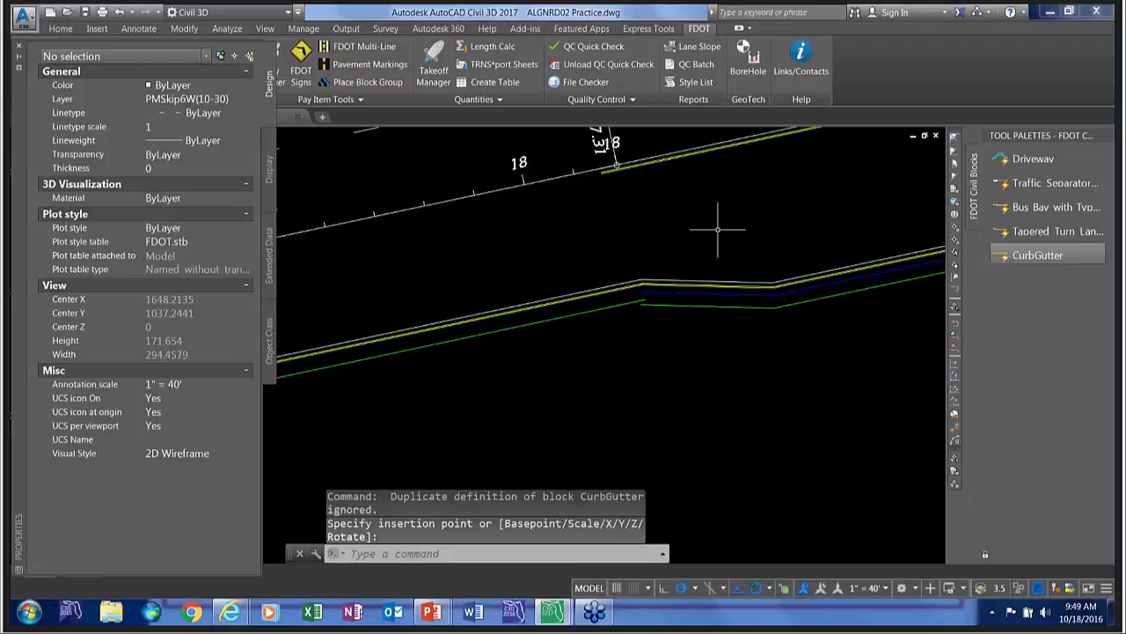
# Change the inserted CurbGutter block's curb standard to Type E Curb and inspect its linework up close.
pyautogui.moveTo(711, 244); pyautogui.dragTo(478, 382, button='middle')
pyautogui.click(498, 286)
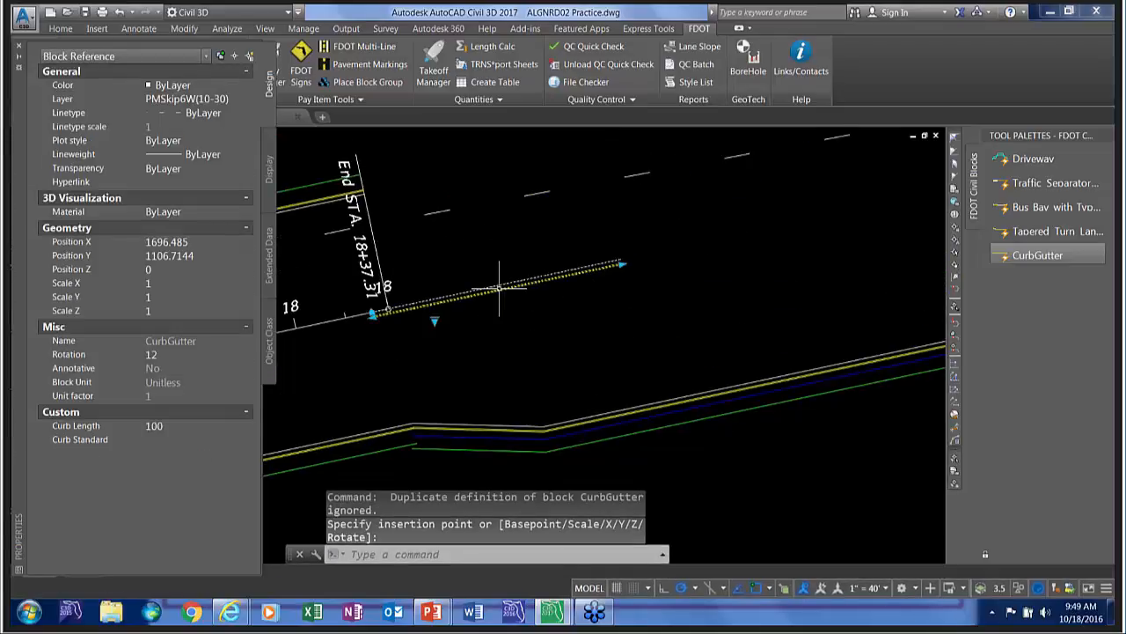
pyautogui.click(435, 321)
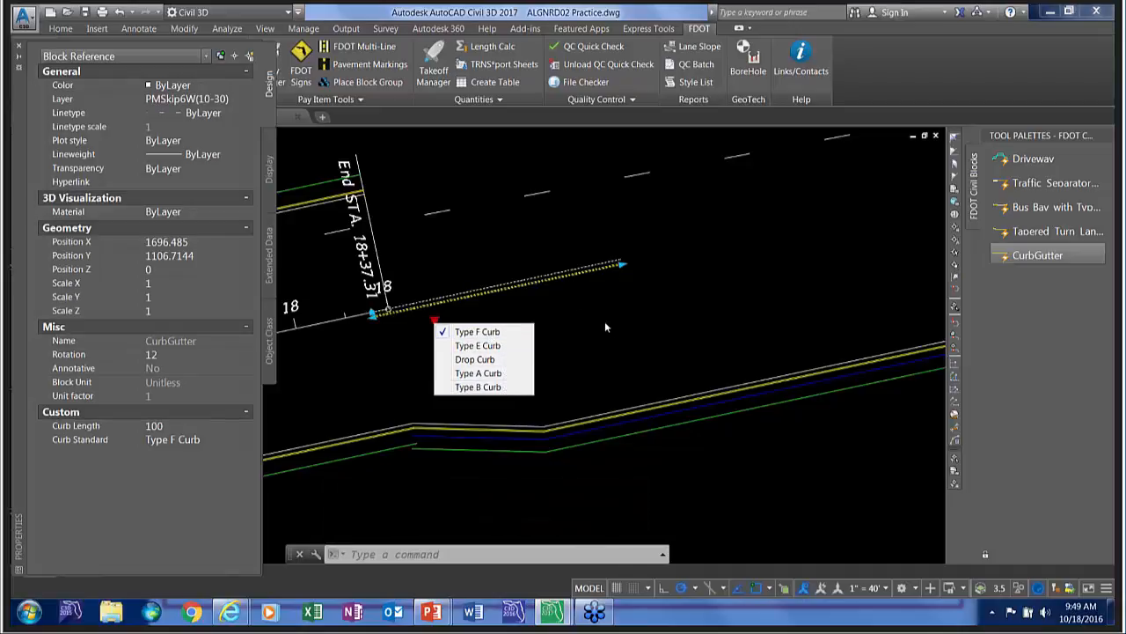
pyautogui.click(479, 347)
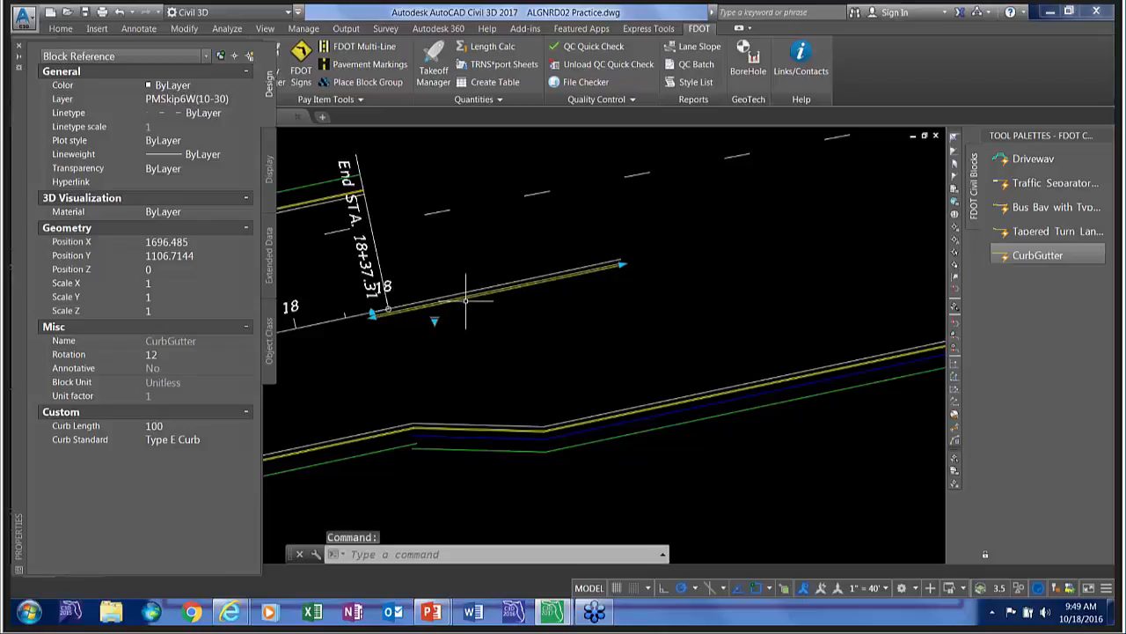
pyautogui.scroll(3, 462, 295)
pyautogui.click(493, 317)
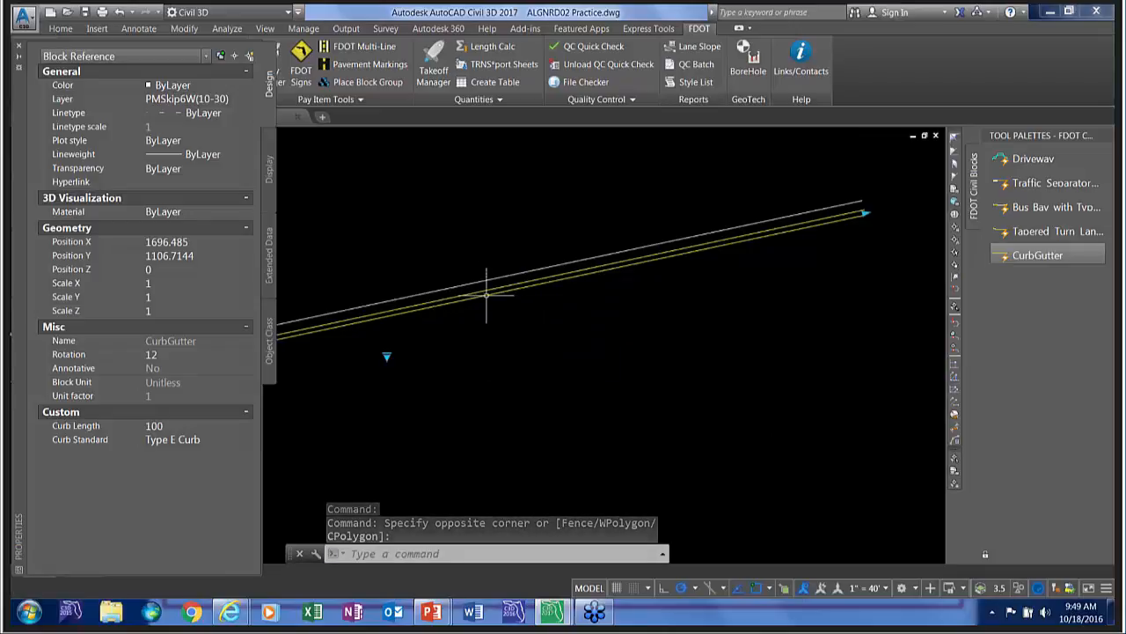
pyautogui.scroll(-6, 482, 359)
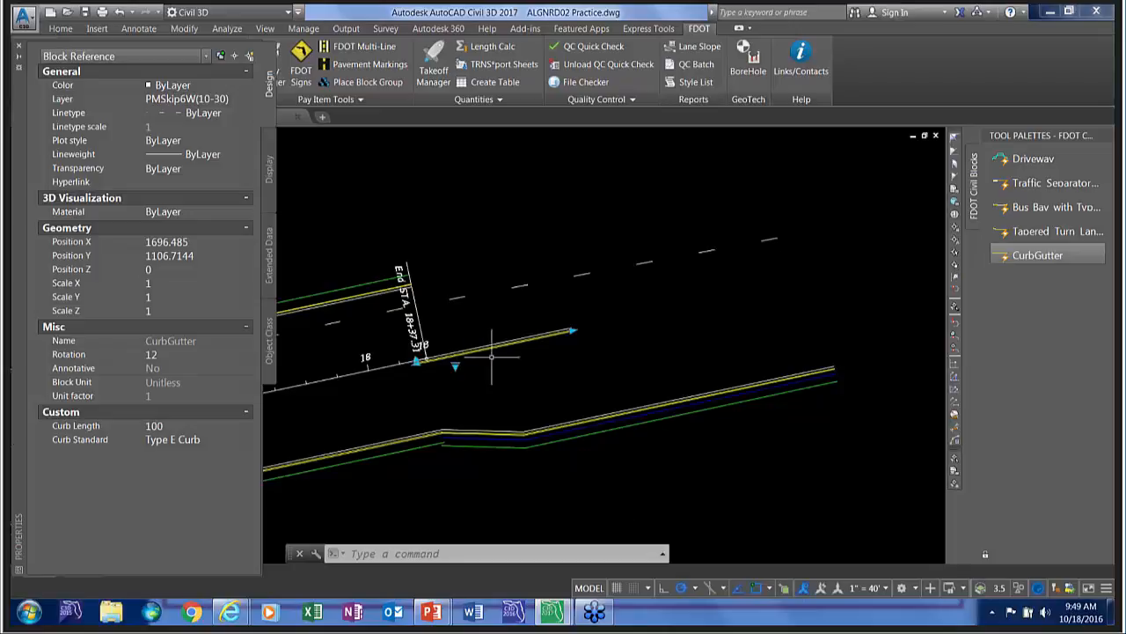
# Erase the CurbGutter block, the curb and edge polylines along the roadway, and the dashed skip striping line.
pyautogui.scroll(-5, 498, 396)
pyautogui.moveTo(471, 407); pyautogui.dragTo(562, 373, button='middle')
pyautogui.scroll(-2, 561, 373)
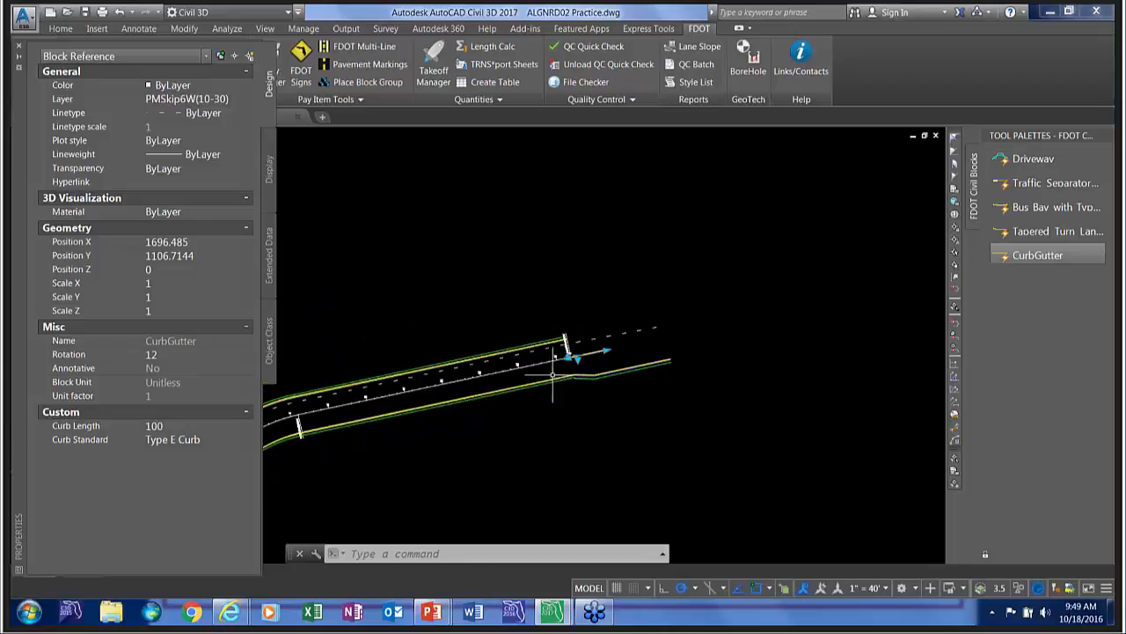
pyautogui.scroll(10, 465, 387)
pyautogui.press('Escape')
pyautogui.click(561, 418)
pyautogui.click(467, 280)
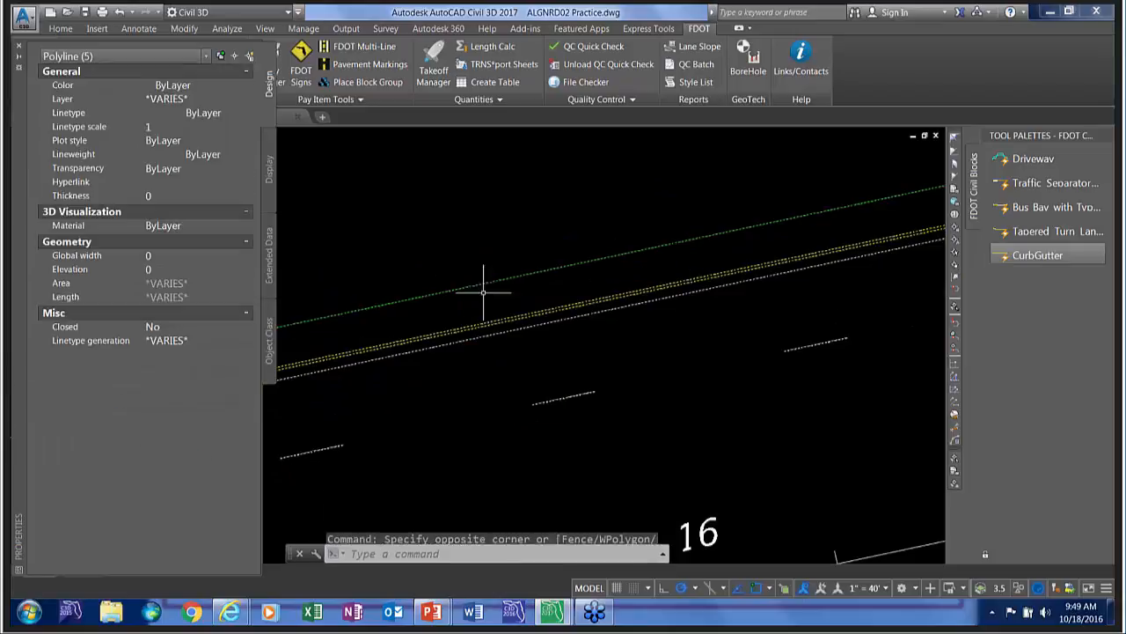
pyautogui.press('Delete')
pyautogui.scroll(-10, 633, 299)
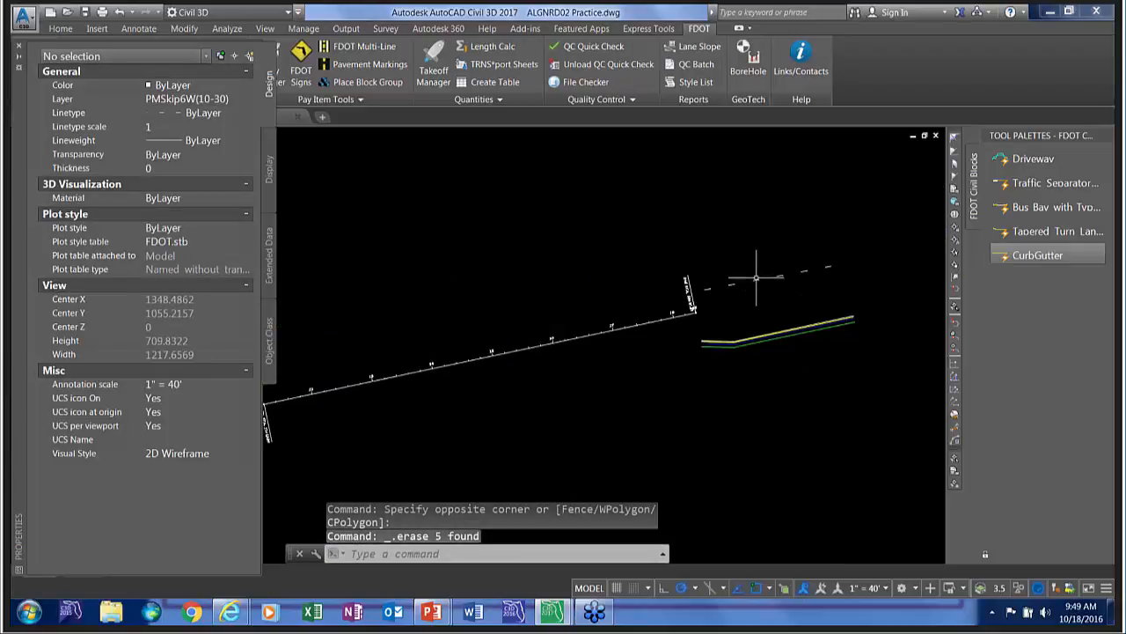
pyautogui.click(748, 279)
pyautogui.press('Delete')
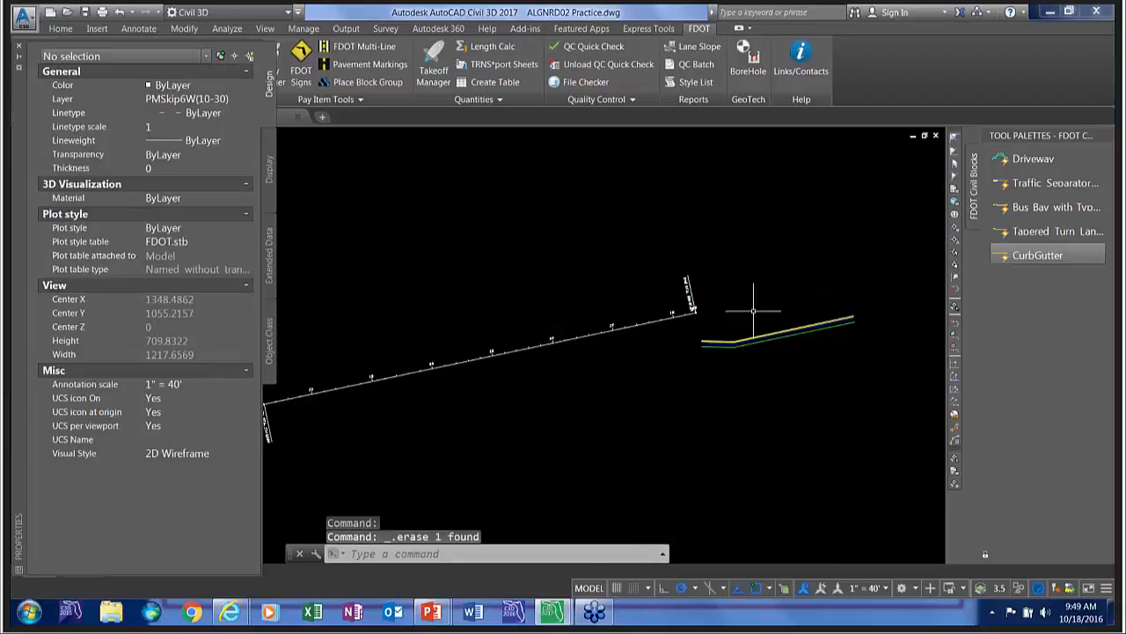
# Switch the tool palettes to FDOT Traffic and insert a MAPole1Arm(150) mast arm assembly just below station 16.
pyautogui.rightClick(1025, 137)
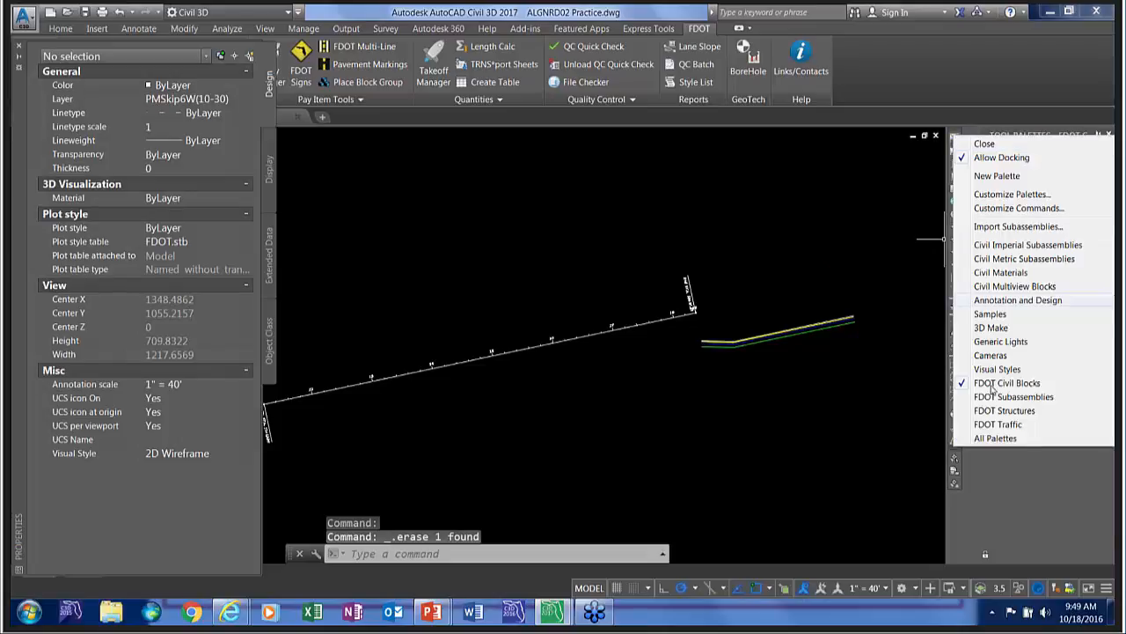
pyautogui.click(998, 424)
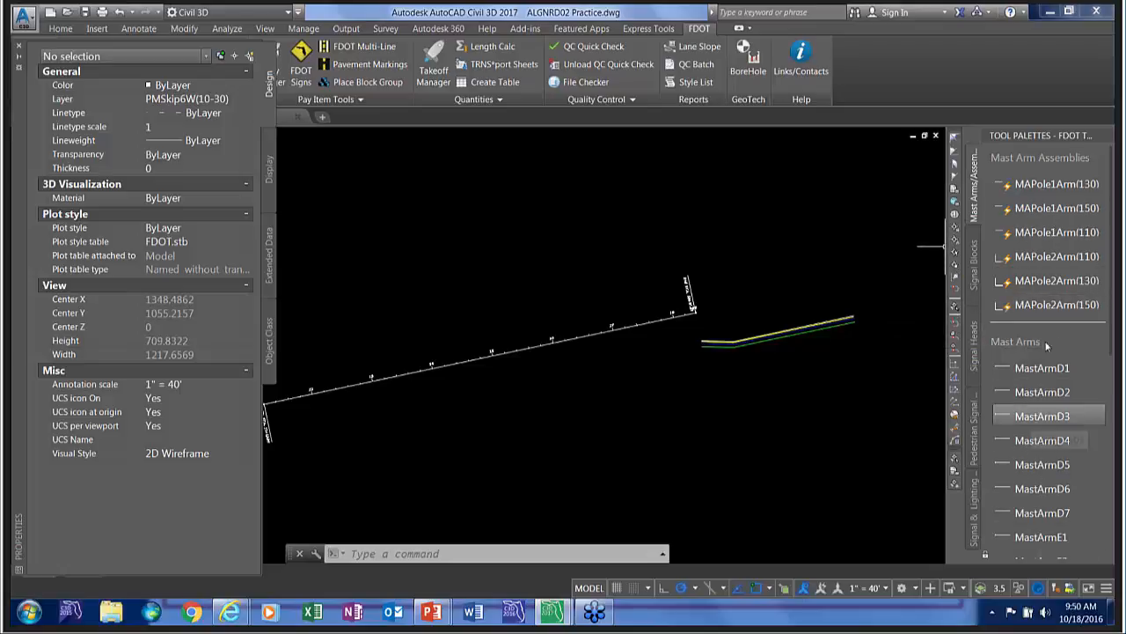
pyautogui.click(1047, 209)
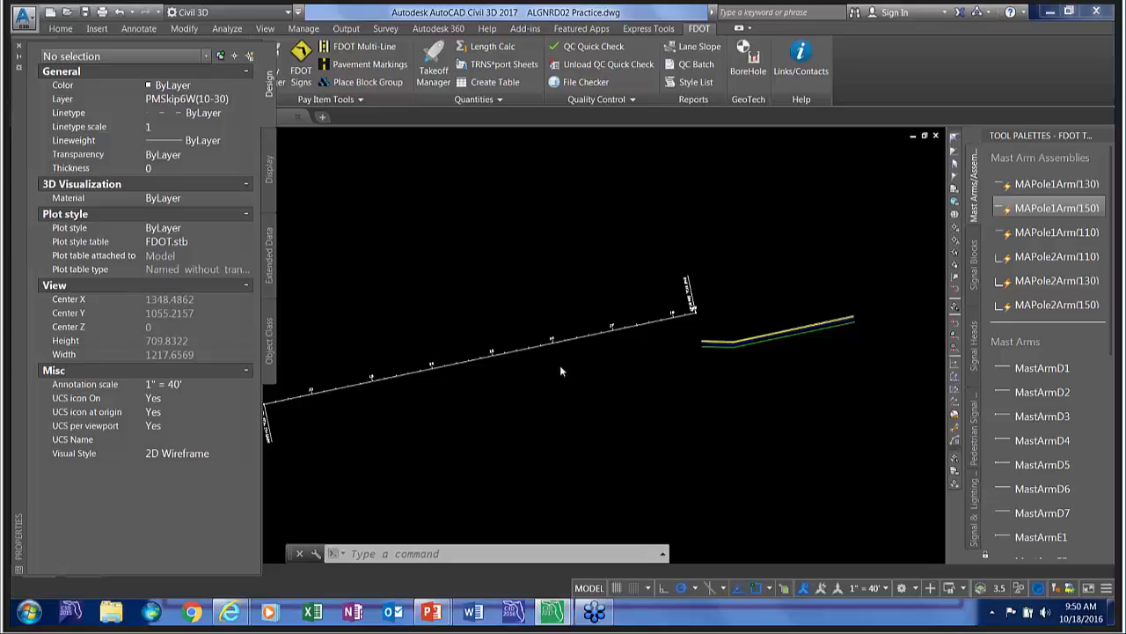
pyautogui.scroll(10, 560, 365)
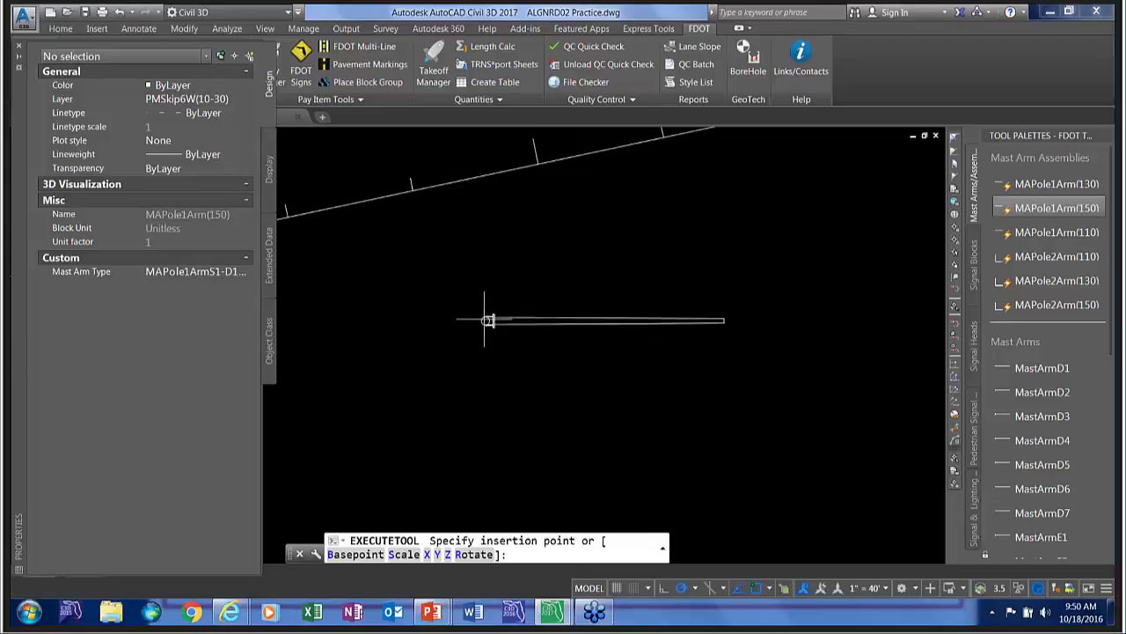
pyautogui.scroll(2, 490, 256)
pyautogui.moveTo(486, 254); pyautogui.dragTo(440, 452, button='middle')
pyautogui.scroll(-2, 444, 437)
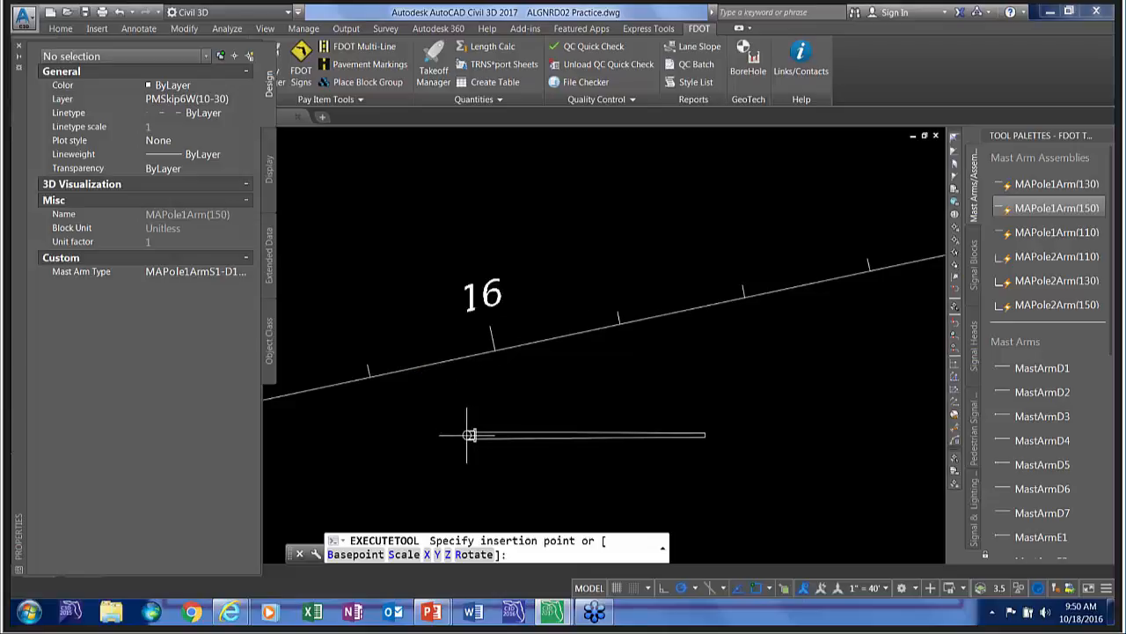
pyautogui.click(503, 450)
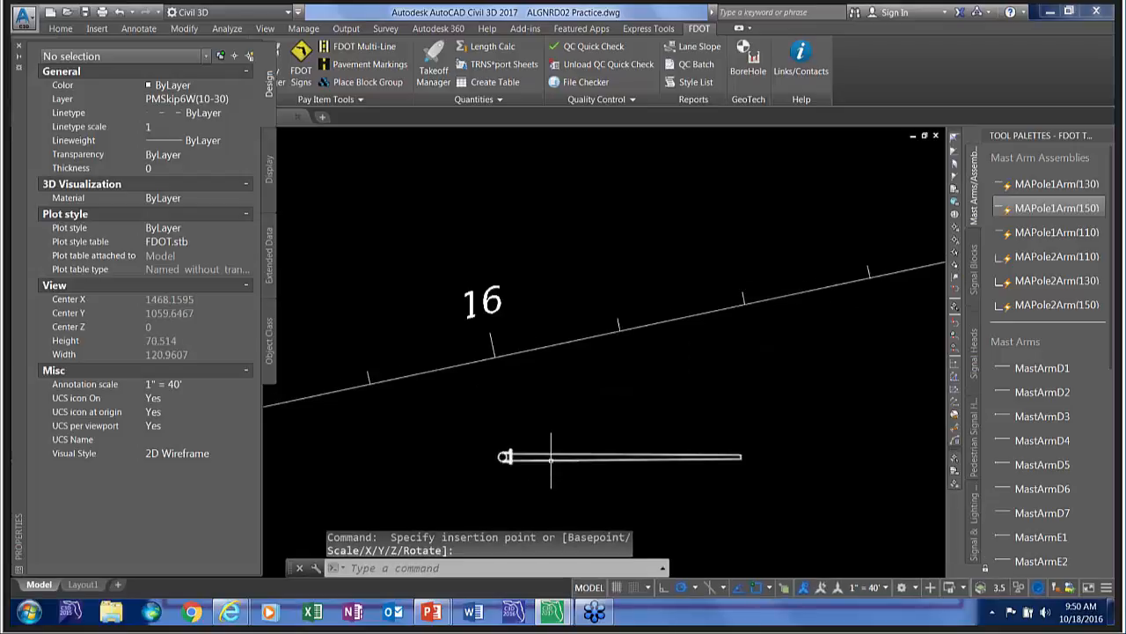
# Set the single-arm assembly's mast arm type to MAPole1ArmS2-D3 with Luminaire 0649 31107 and deselect it.
pyautogui.click(495, 456)
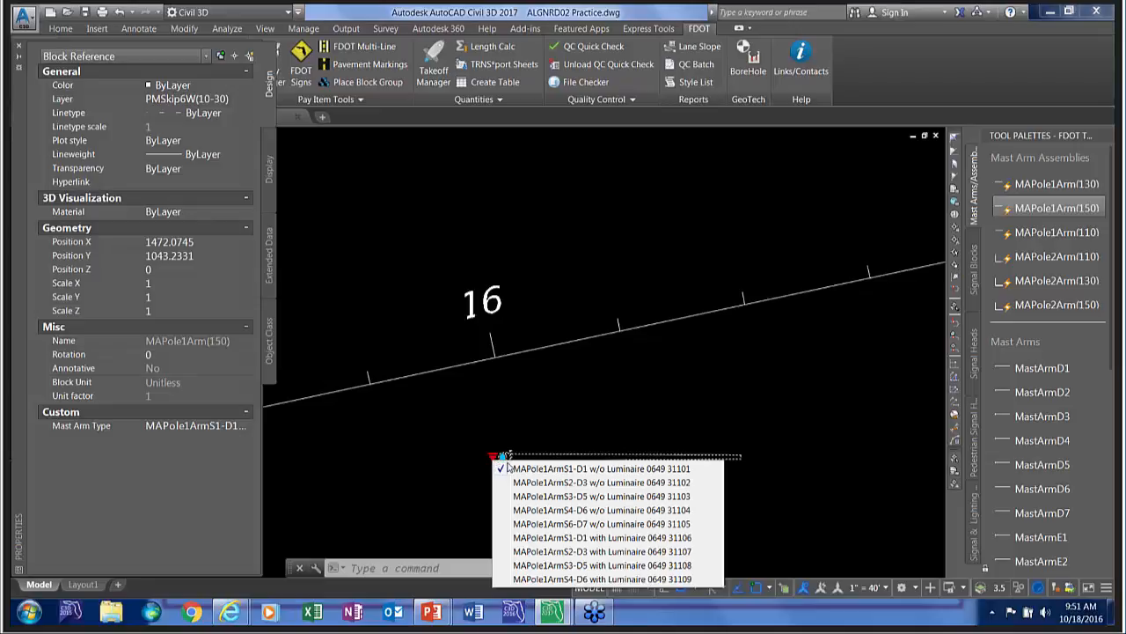
pyautogui.click(550, 551)
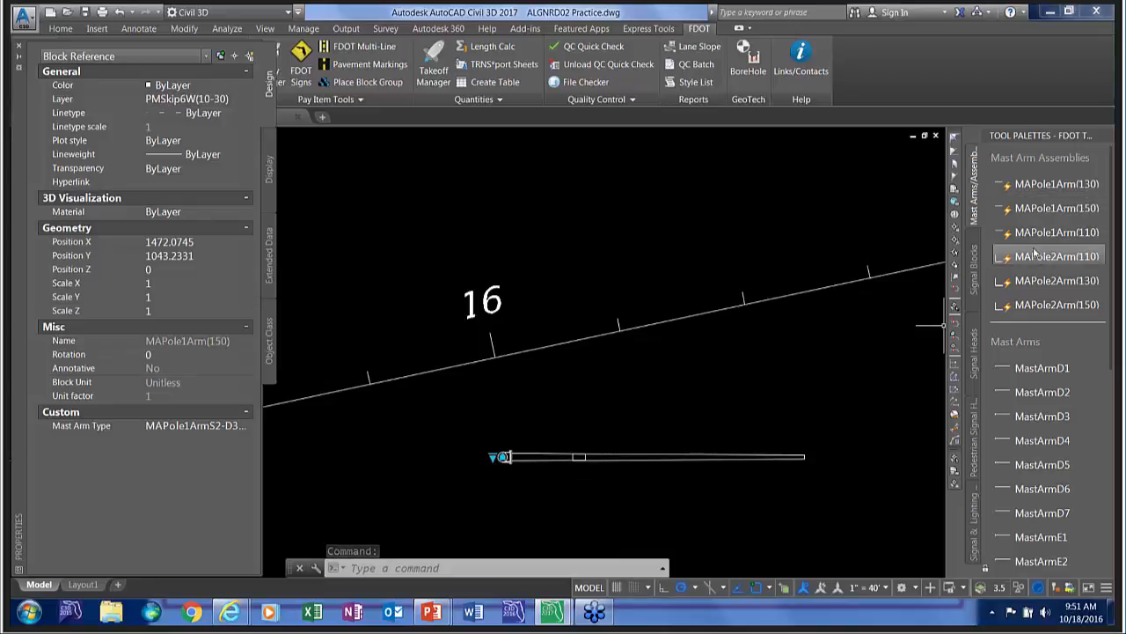
pyautogui.press('Escape')
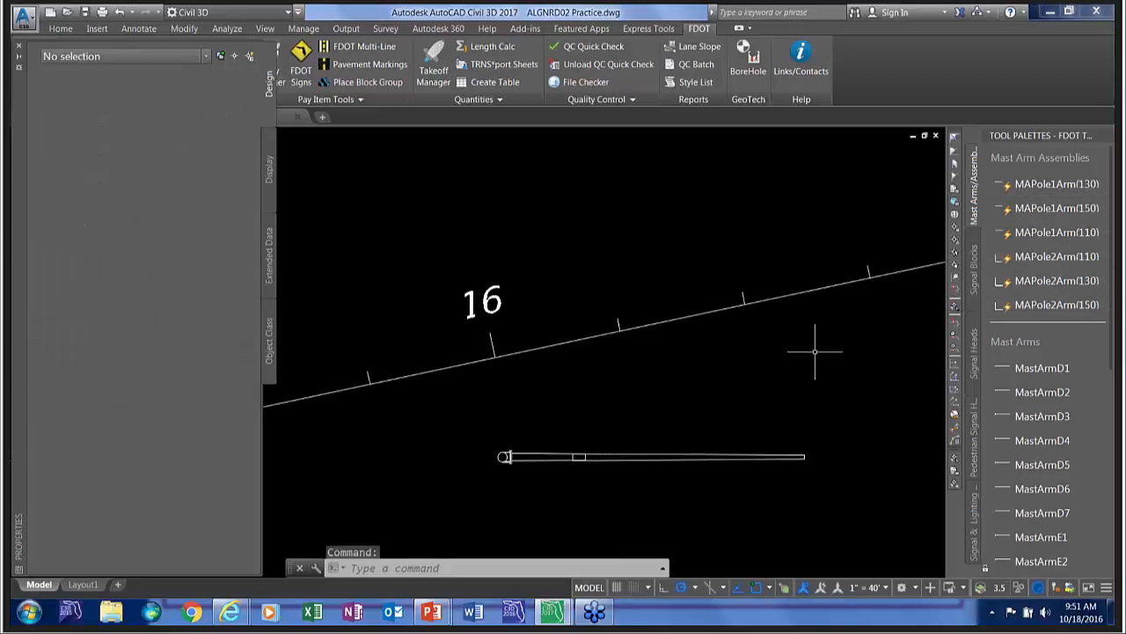
# Insert a MAPole2Arm(110) assembly below the single-arm pole and set its type to MAPole2ArmW4 (F5-F4) w/o Luminaire 0649 31315.
pyautogui.click(1048, 259)
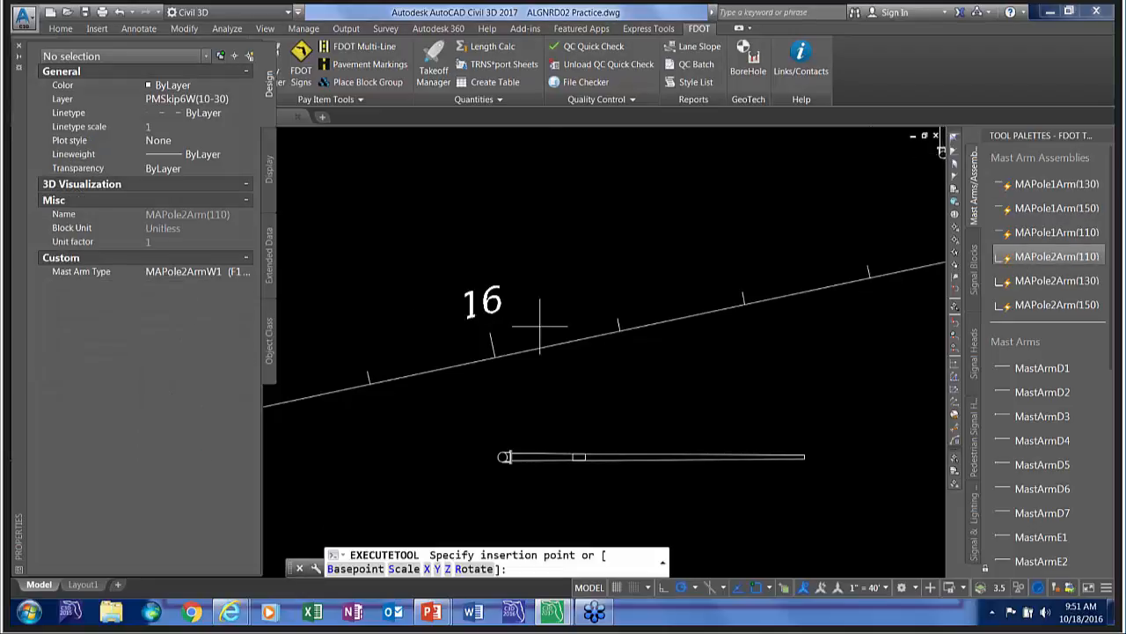
pyautogui.scroll(-3, 559, 339)
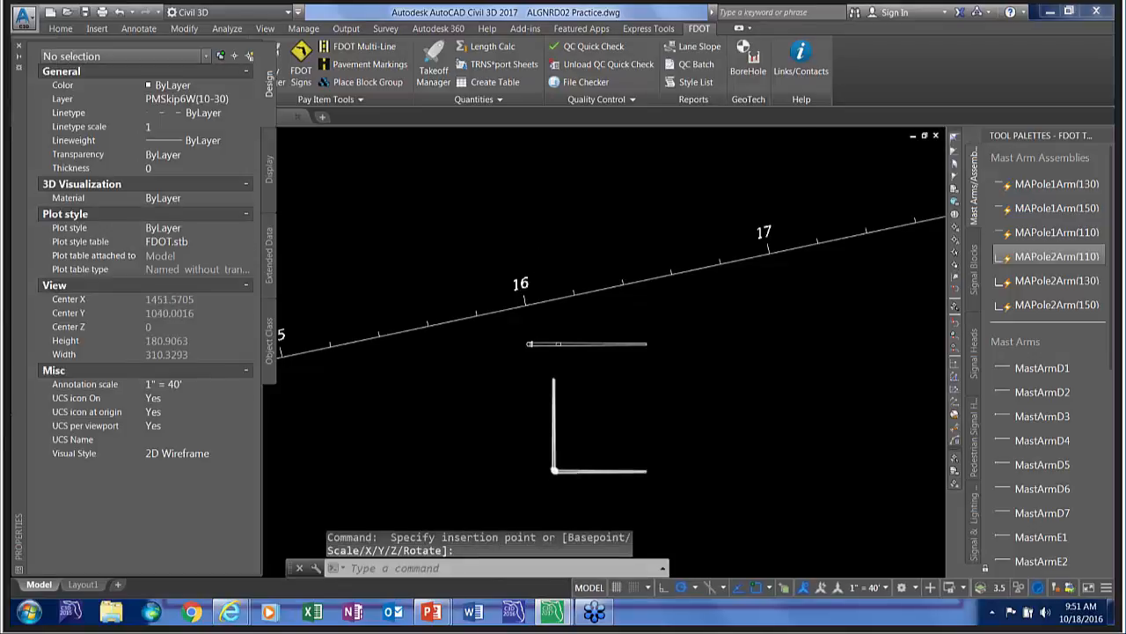
pyautogui.scroll(2, 581, 474)
pyautogui.click(580, 473)
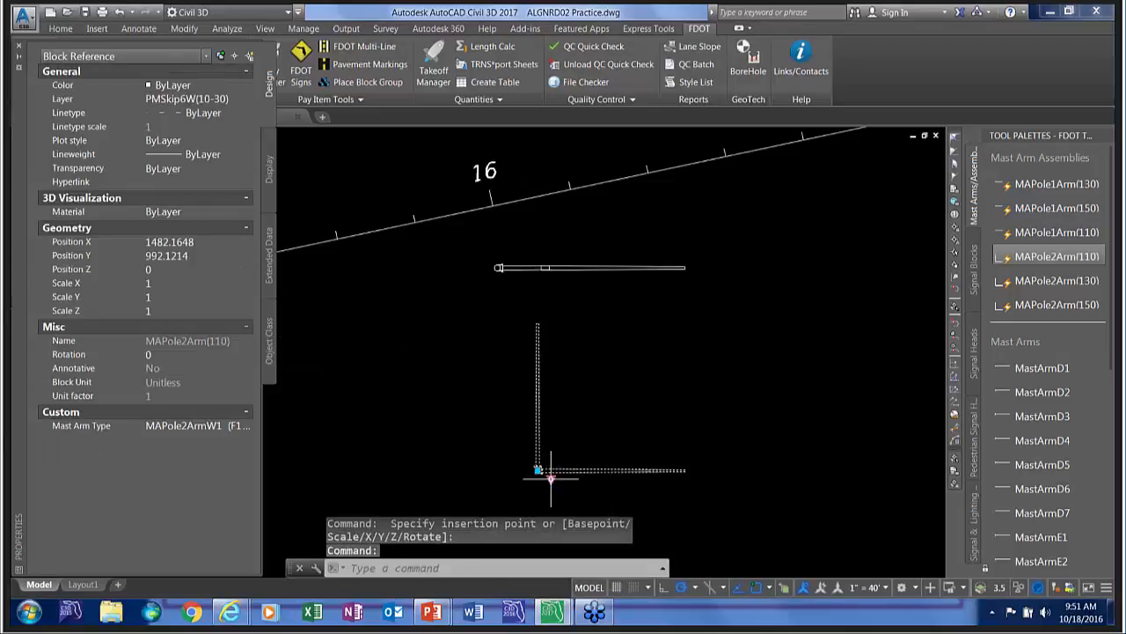
pyautogui.click(550, 478)
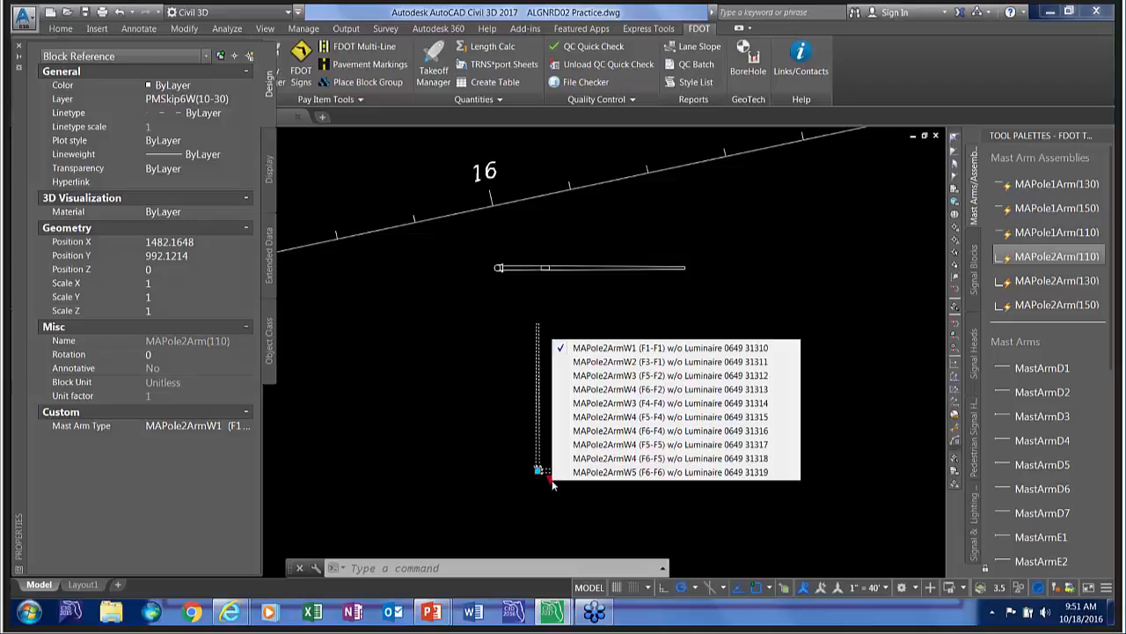
pyautogui.click(589, 418)
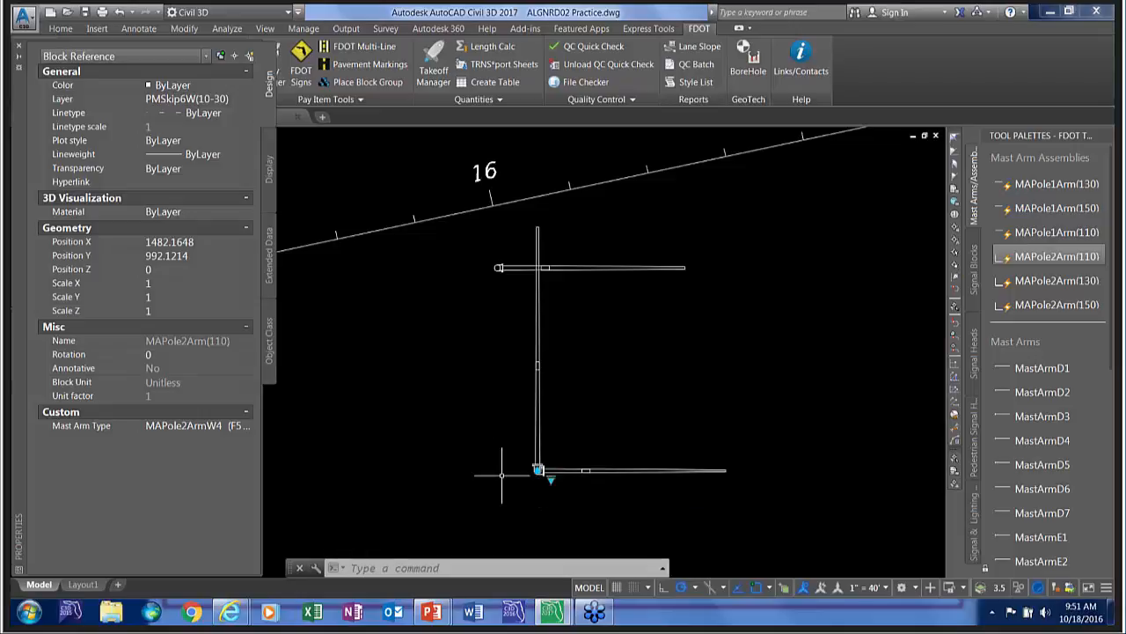
pyautogui.press('Escape')
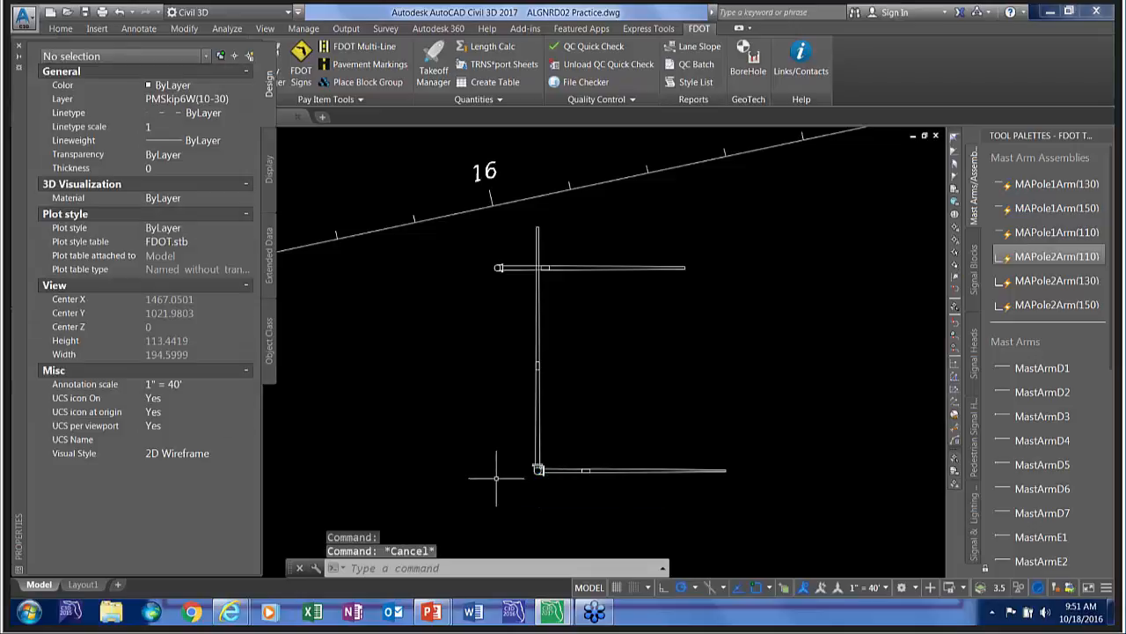
# Close the Properties palette to free up the drawing area around the alignment.
pyautogui.scroll(-6, 539, 352)
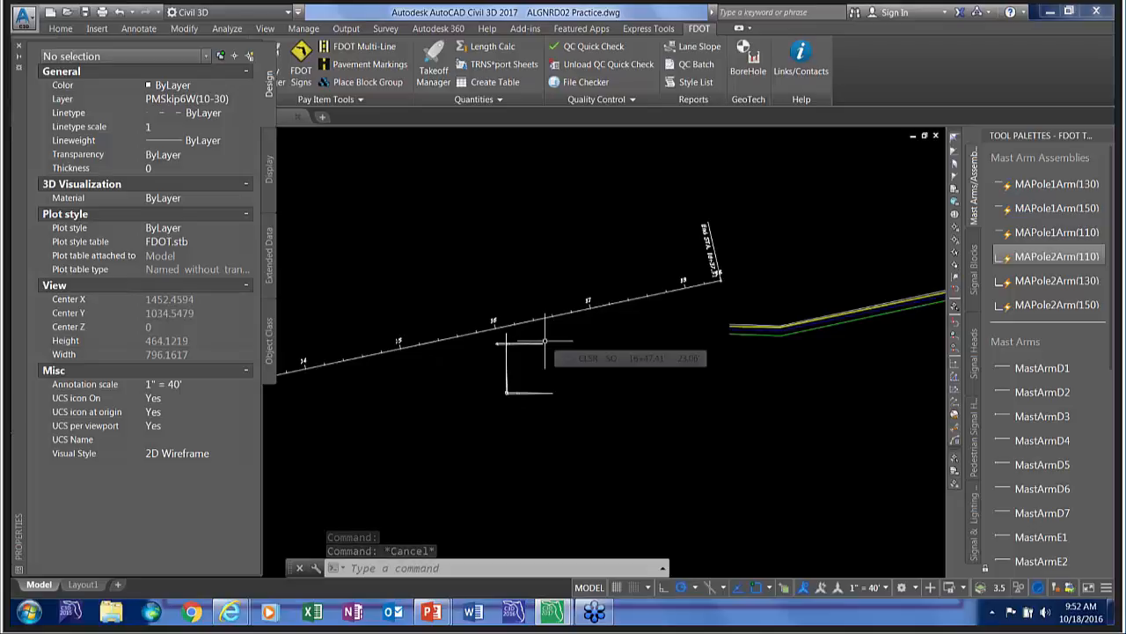
pyautogui.scroll(-8, 453, 450)
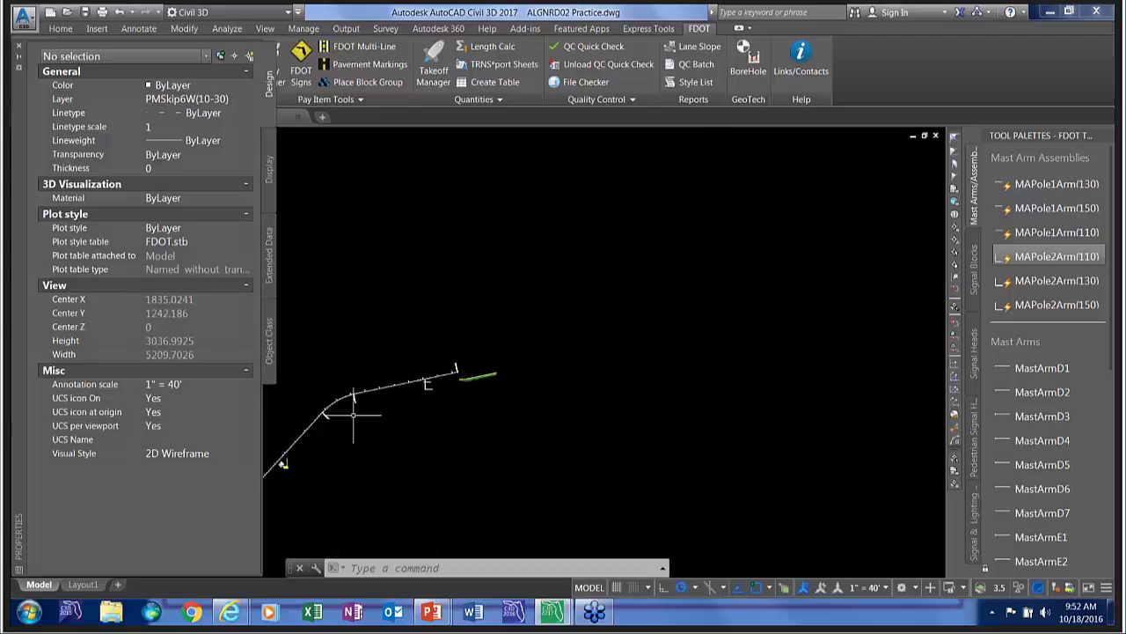
pyautogui.scroll(8, 430, 398)
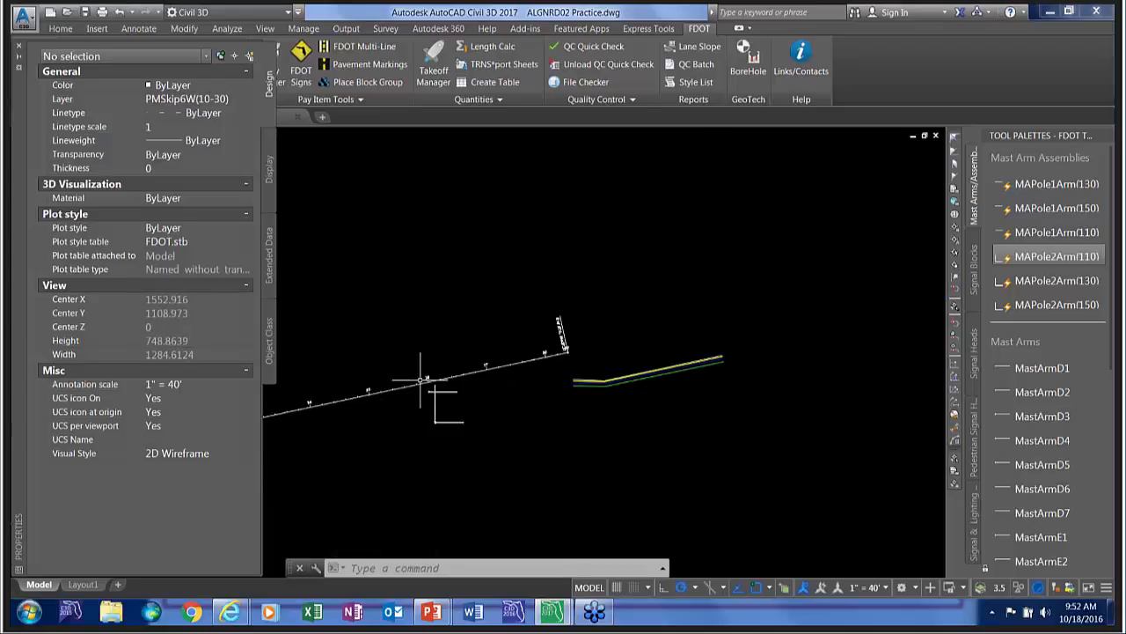
pyautogui.click(19, 46)
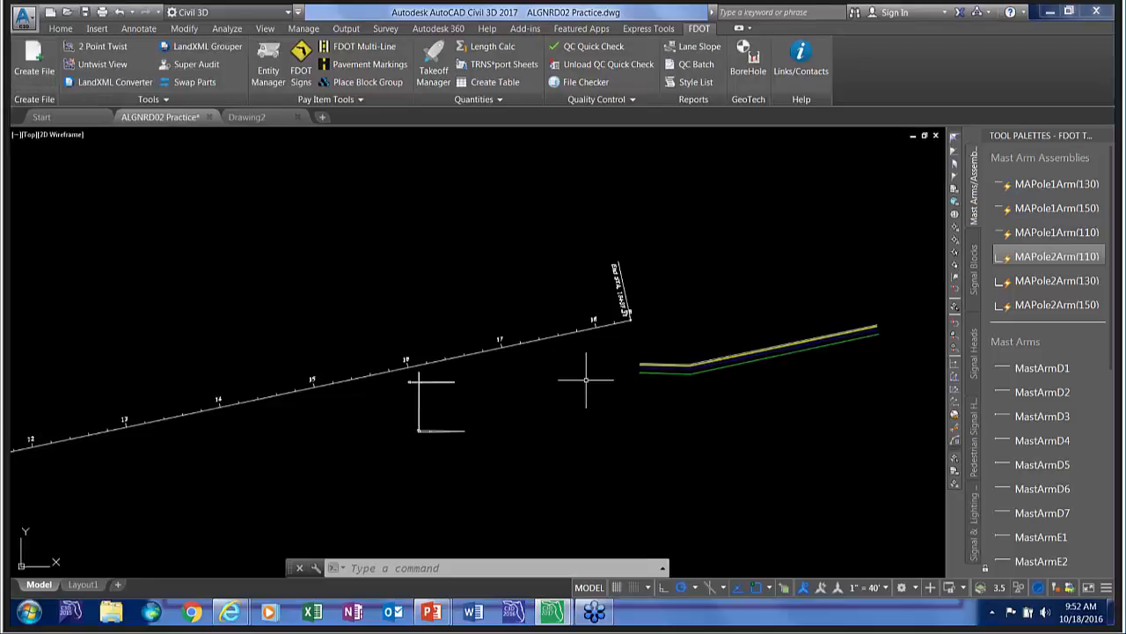
# Compute an FDOT Takeoff Manager takeoff of the current drawing for the CLSR alignment and choose the Count Takeoff Report.
pyautogui.click(434, 66)
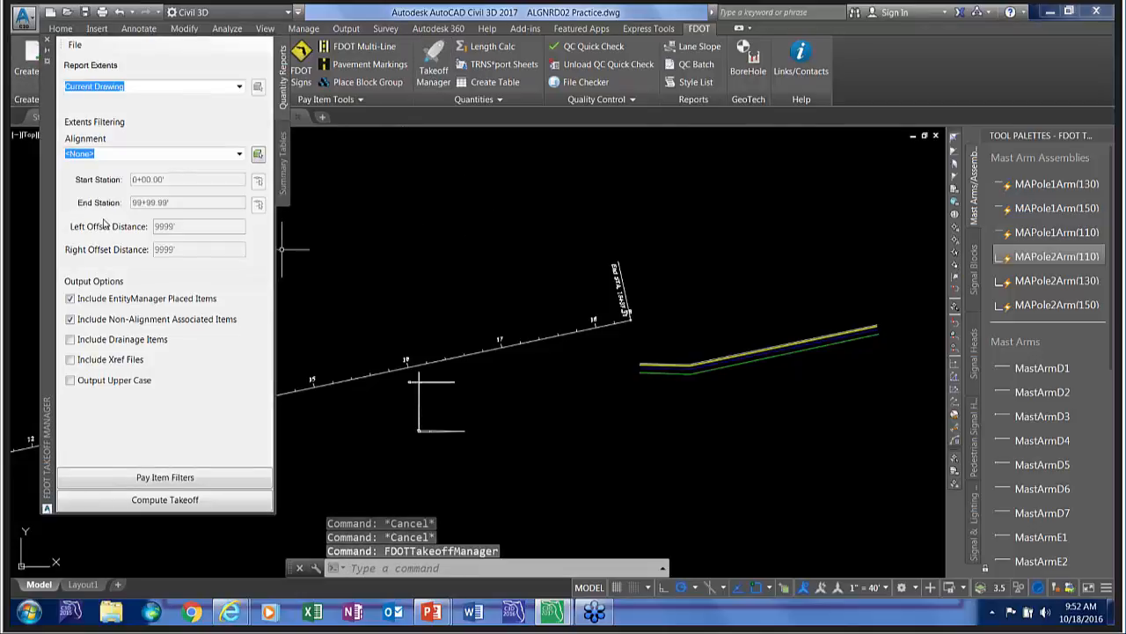
pyautogui.click(239, 154)
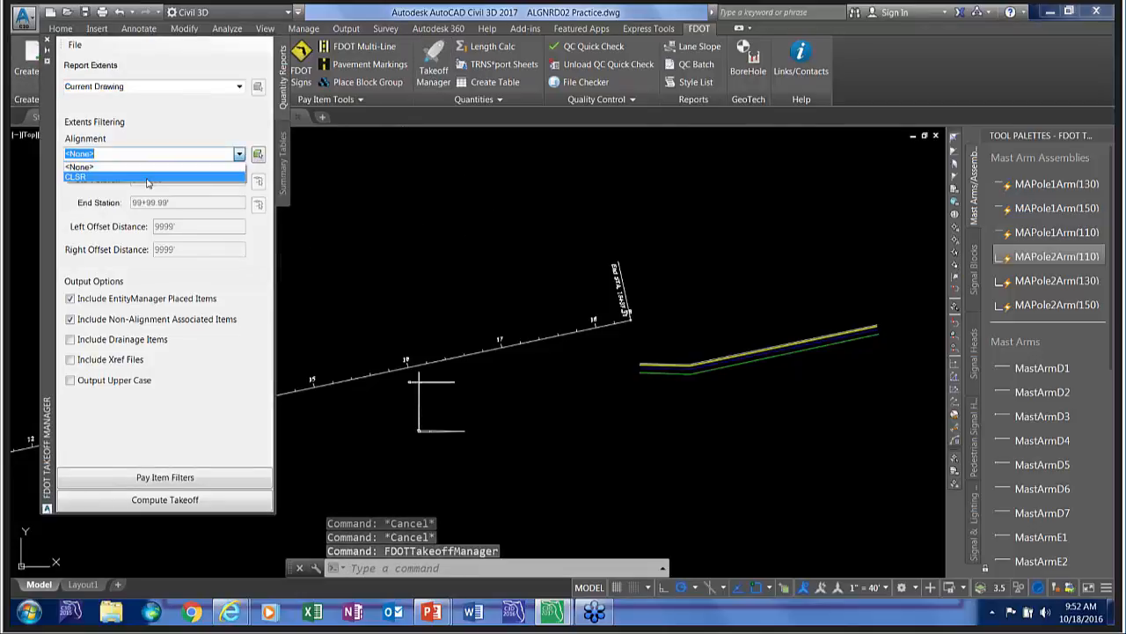
pyautogui.click(115, 179)
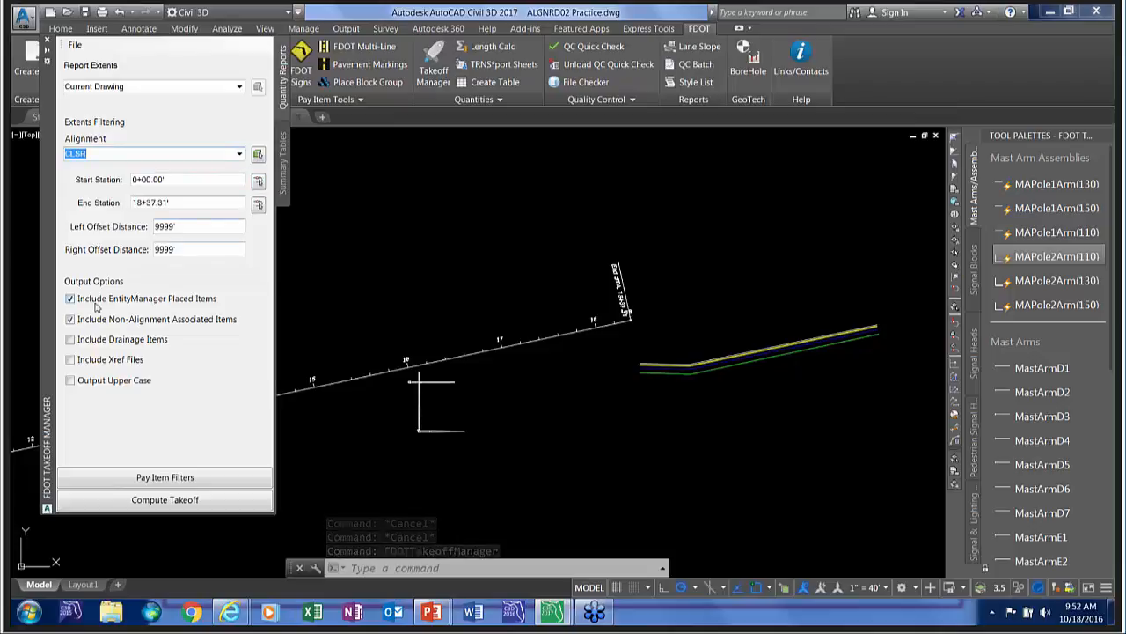
pyautogui.click(167, 501)
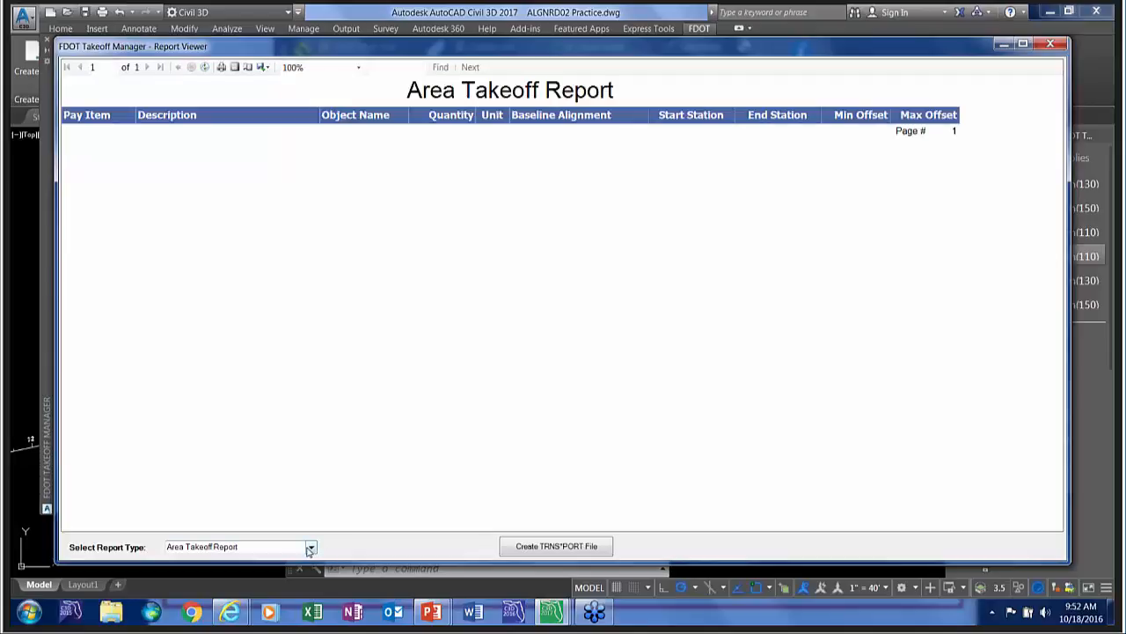
pyautogui.click(312, 548)
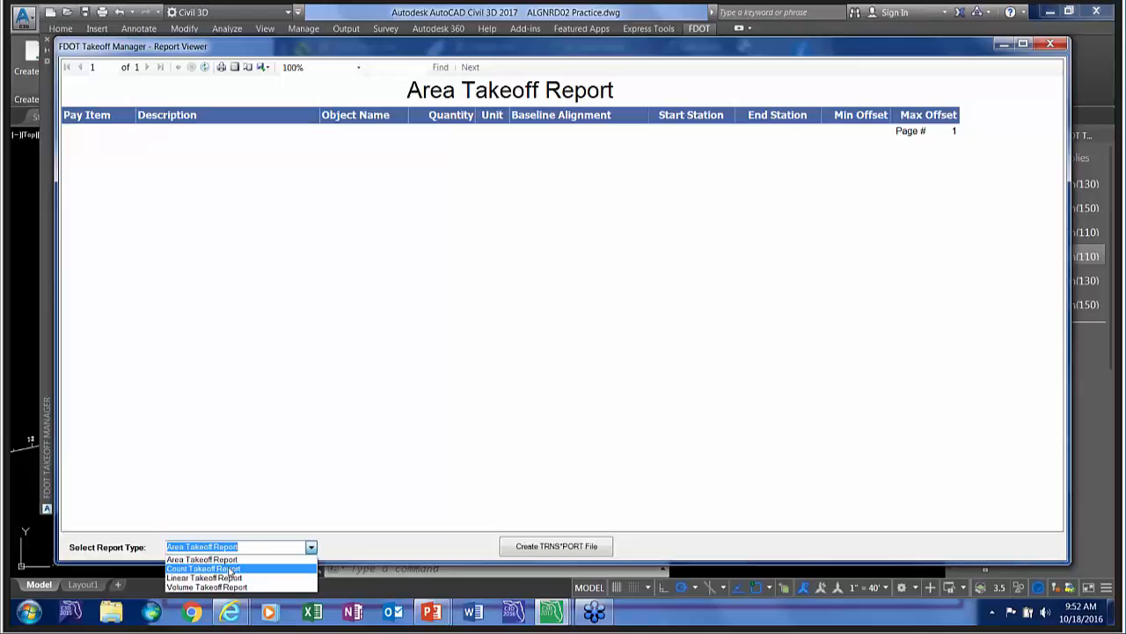
pyautogui.click(227, 568)
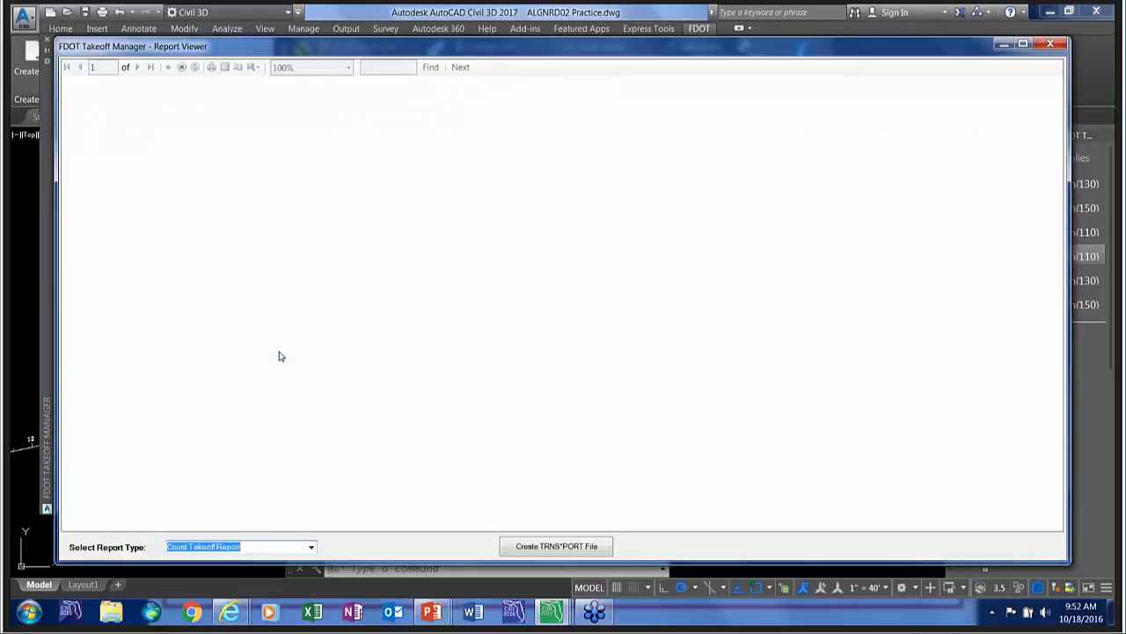
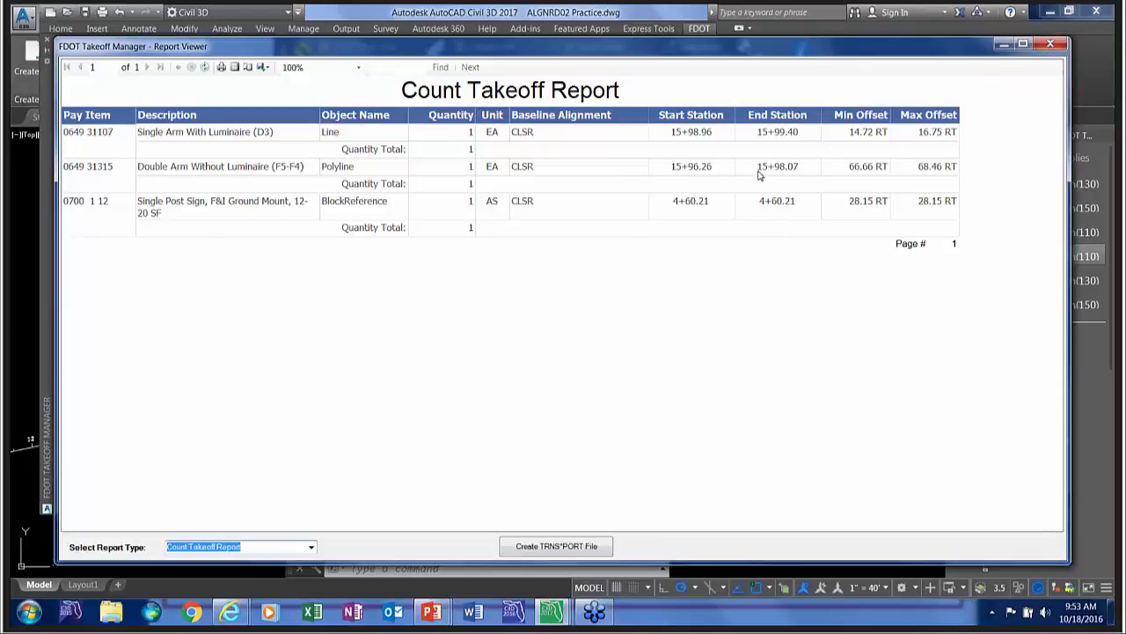
# Close the Count Takeoff Report, review the mast arm types available for the two-arm assembly, and deselect it without changing its type.
pyautogui.click(1049, 44)
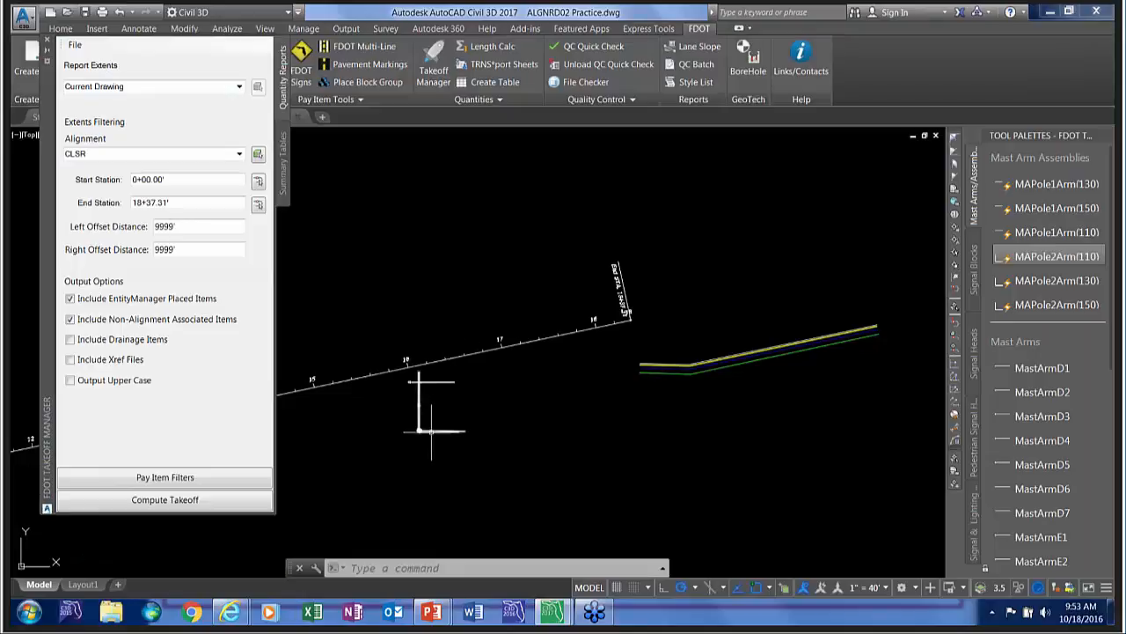
pyautogui.scroll(5, 428, 431)
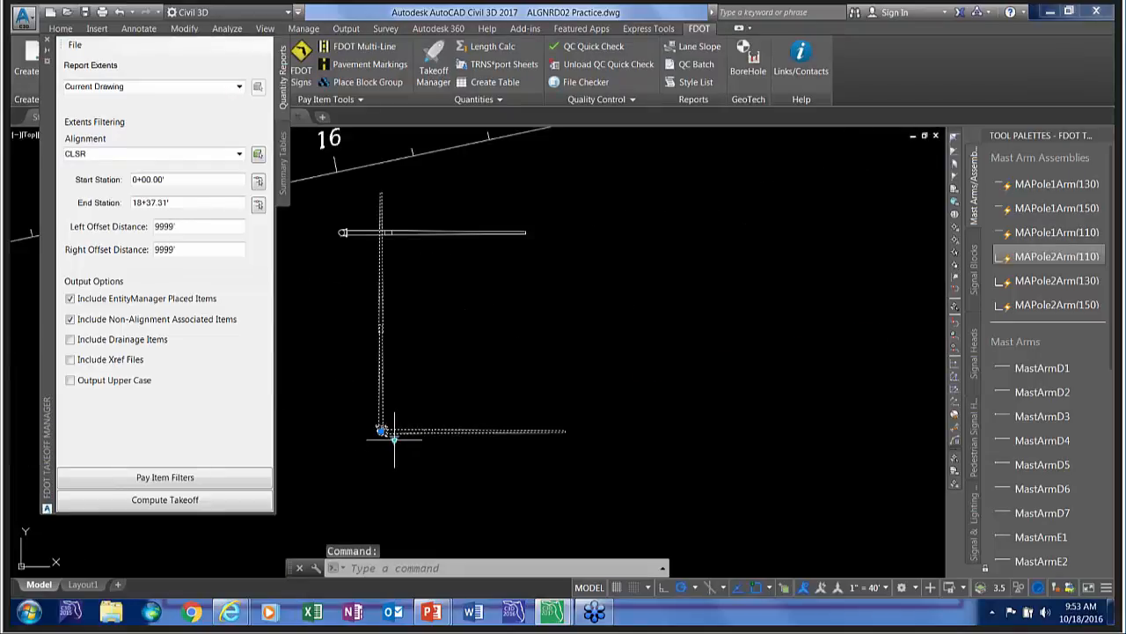
pyautogui.click(394, 437)
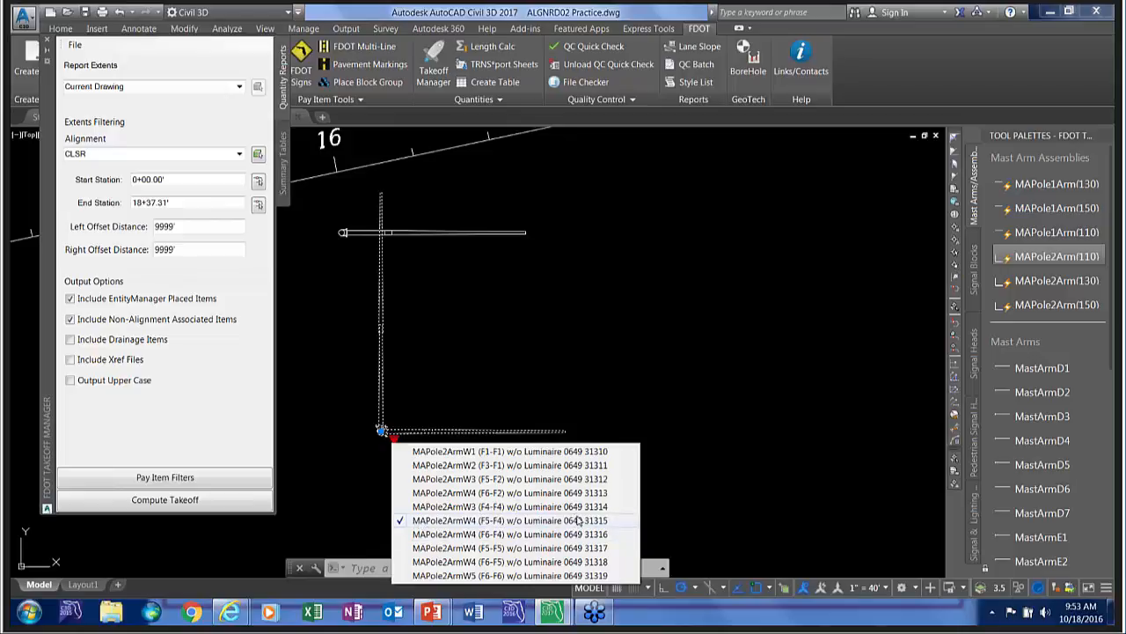
pyautogui.click(462, 315)
pyautogui.press('Escape')
pyautogui.press('Escape')
pyautogui.scroll(-5, 503, 261)
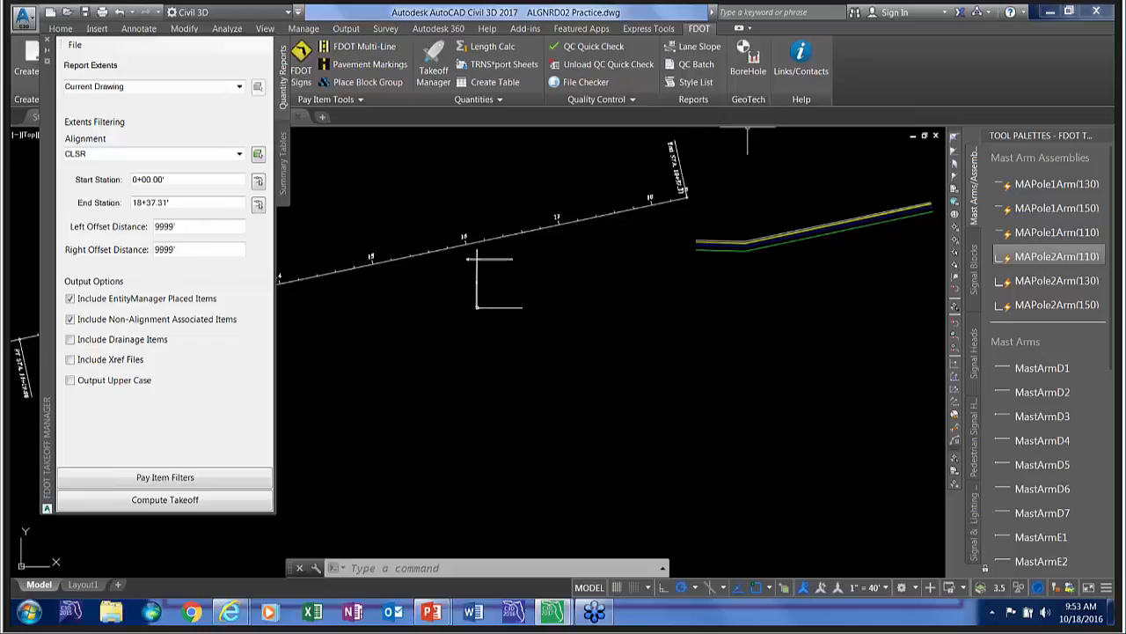
# Open the FDOT Contacts And Links window and review its Engineering Links and CADD Resources lists.
pyautogui.click(782, 80)
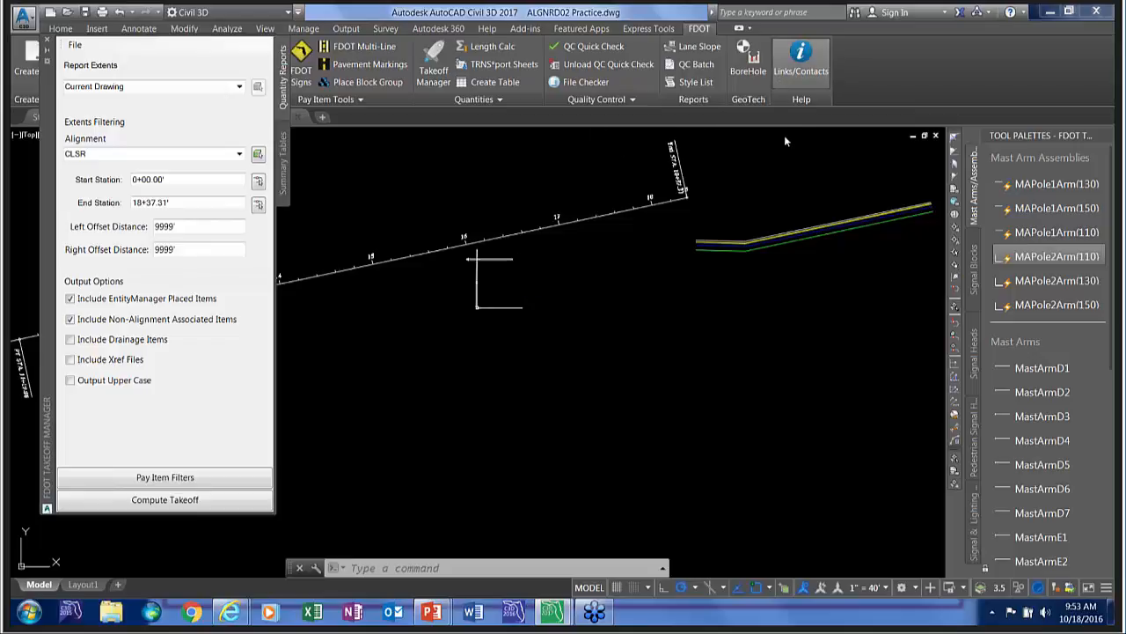
pyautogui.click(783, 65)
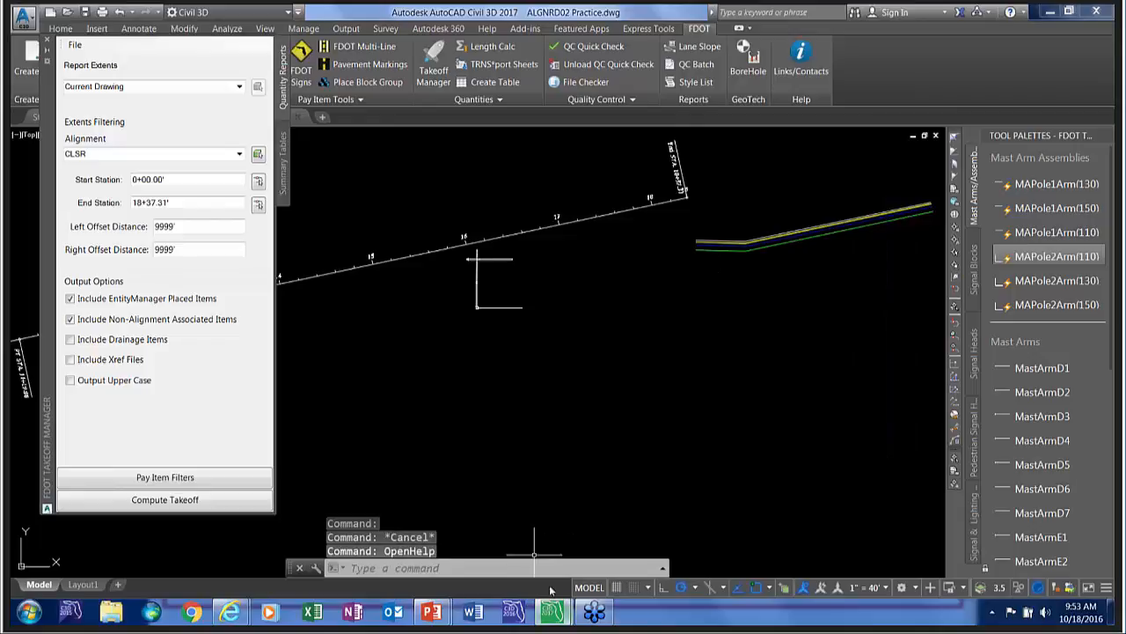
pyautogui.click(380, 201)
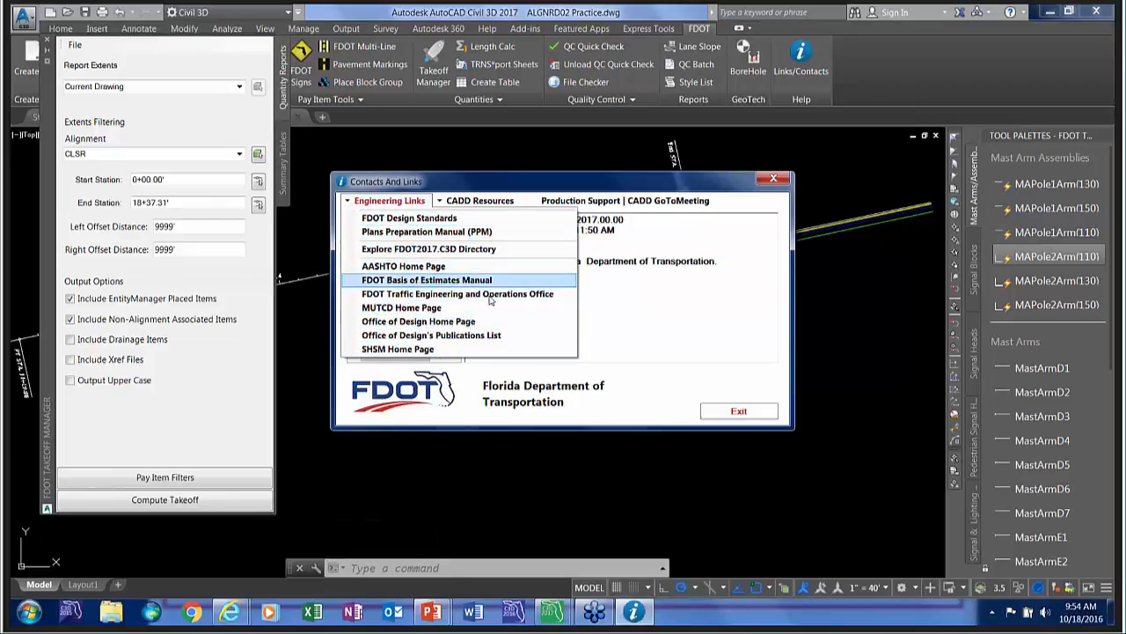
pyautogui.moveTo(471, 199)
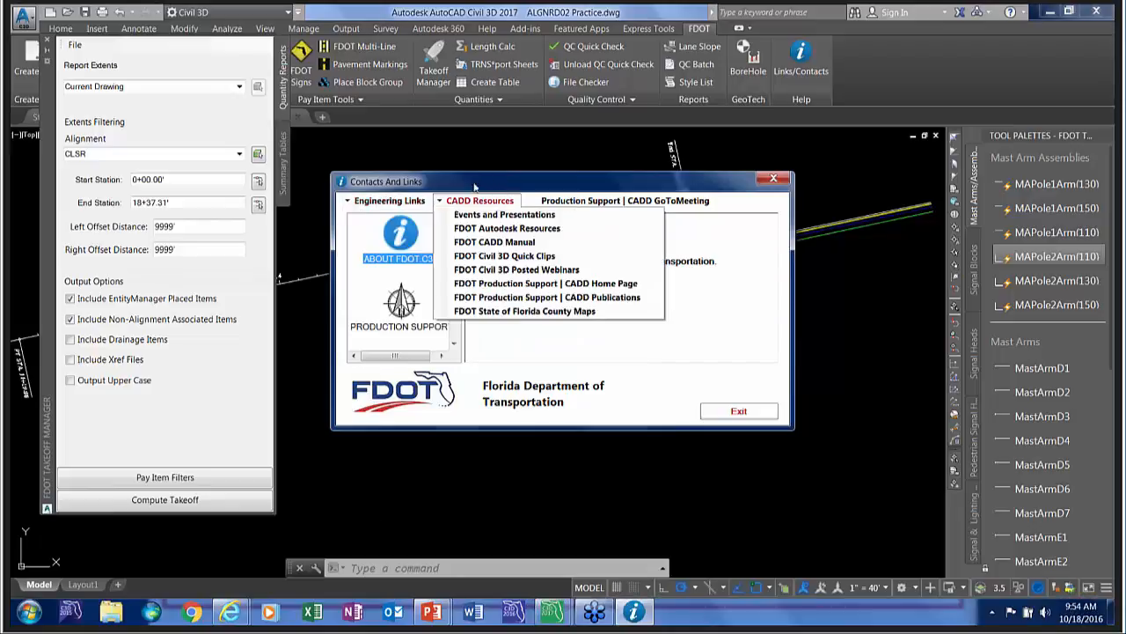